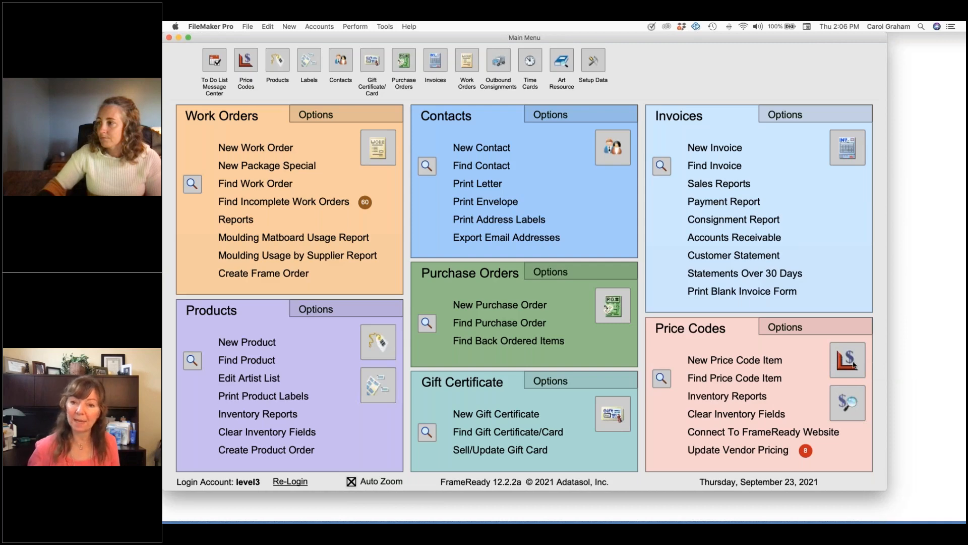
# Open the price codes and browse through the first four Fitting records
pyautogui.click(848, 362)
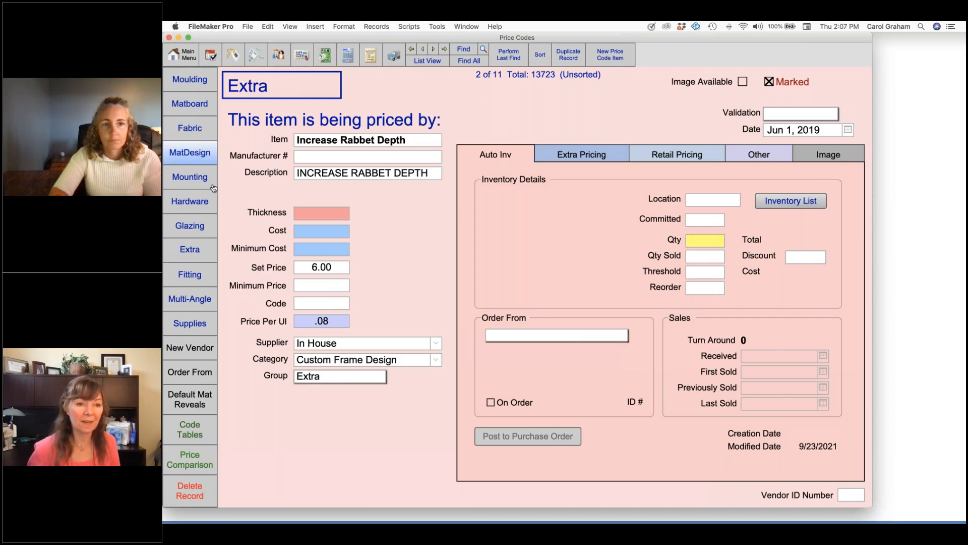
pyautogui.click(196, 277)
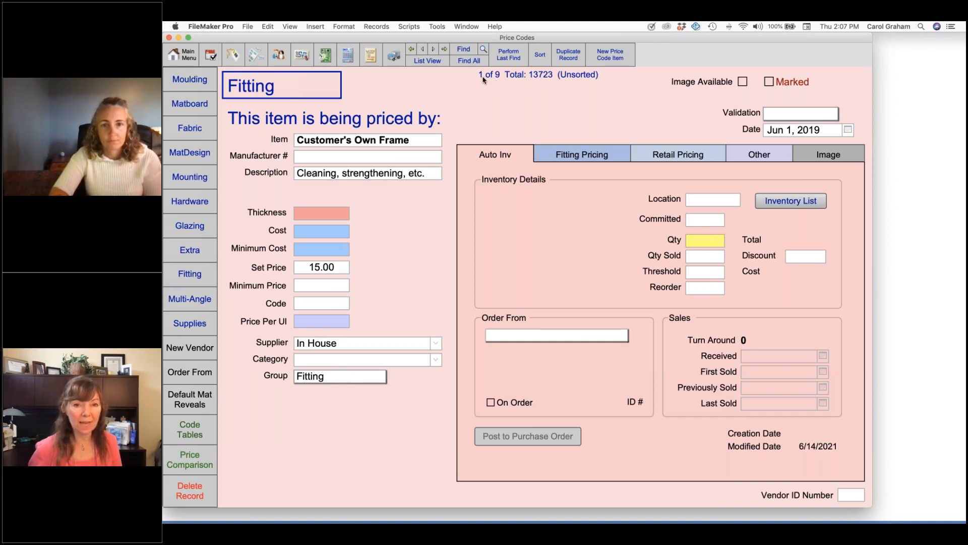
pyautogui.click(433, 49)
pyautogui.click(434, 49)
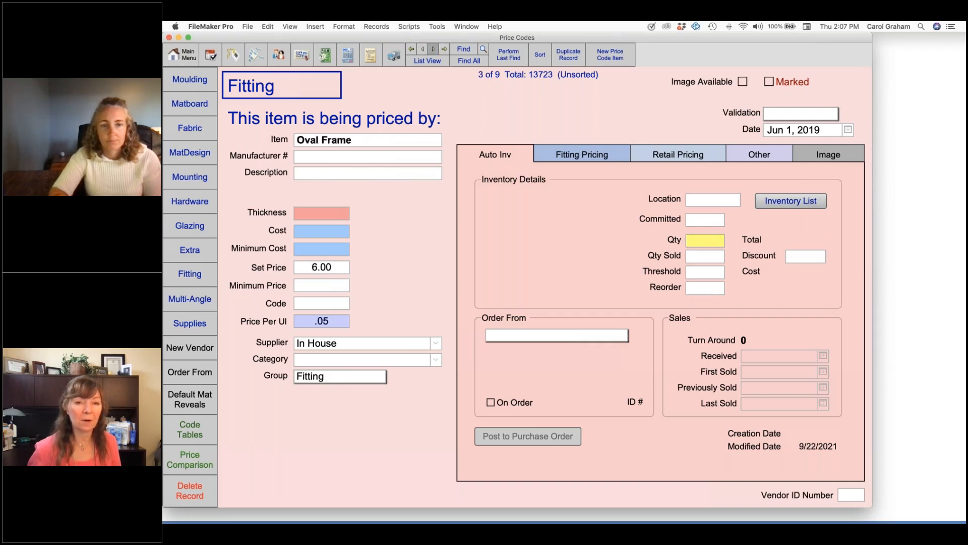
pyautogui.click(433, 49)
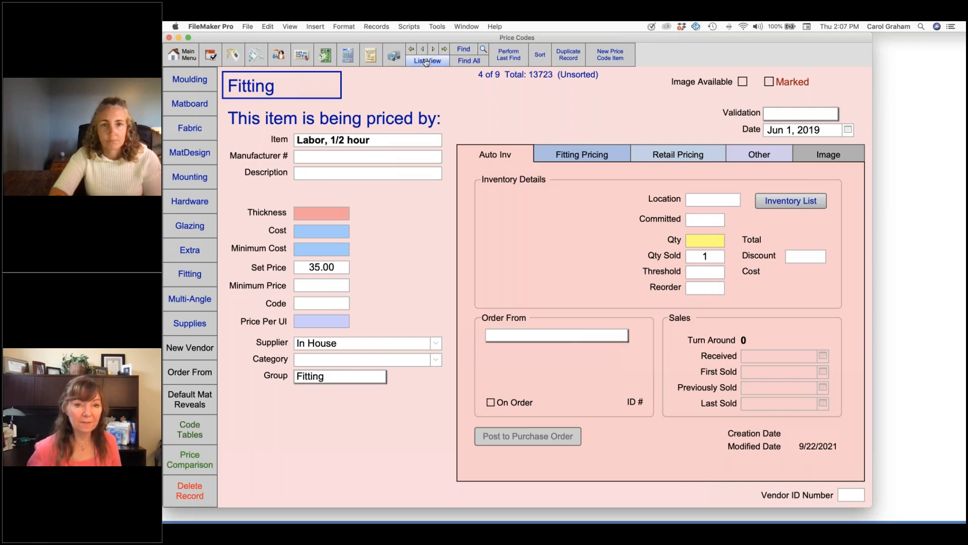
# Show the price codes as a list and examine the MatDesign, Hardware, Extra and Fitting items in turn
pyautogui.click(426, 61)
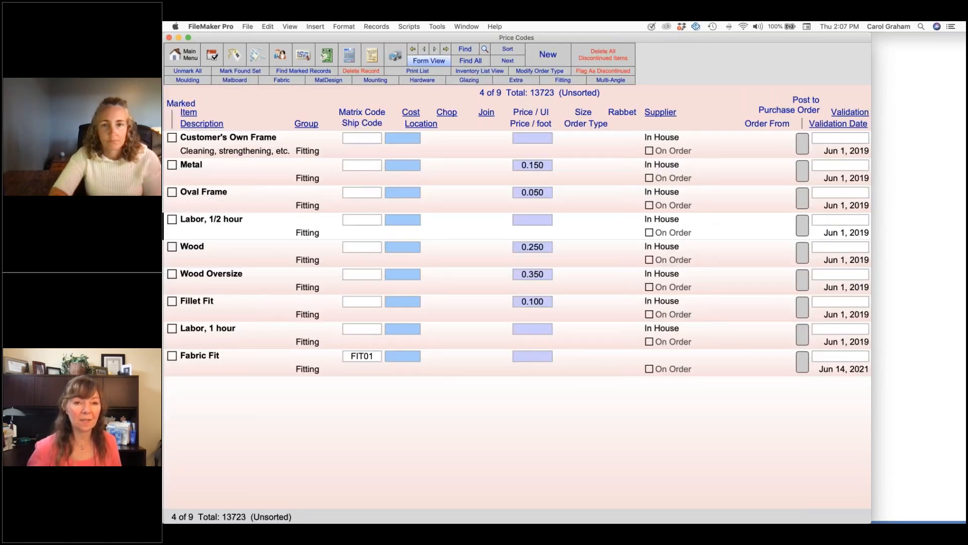
pyautogui.click(339, 82)
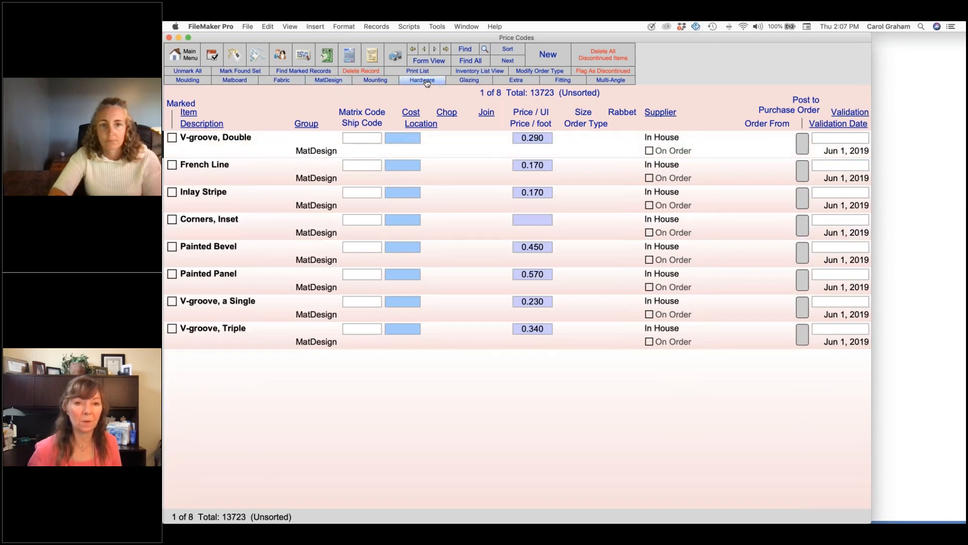
pyautogui.click(427, 82)
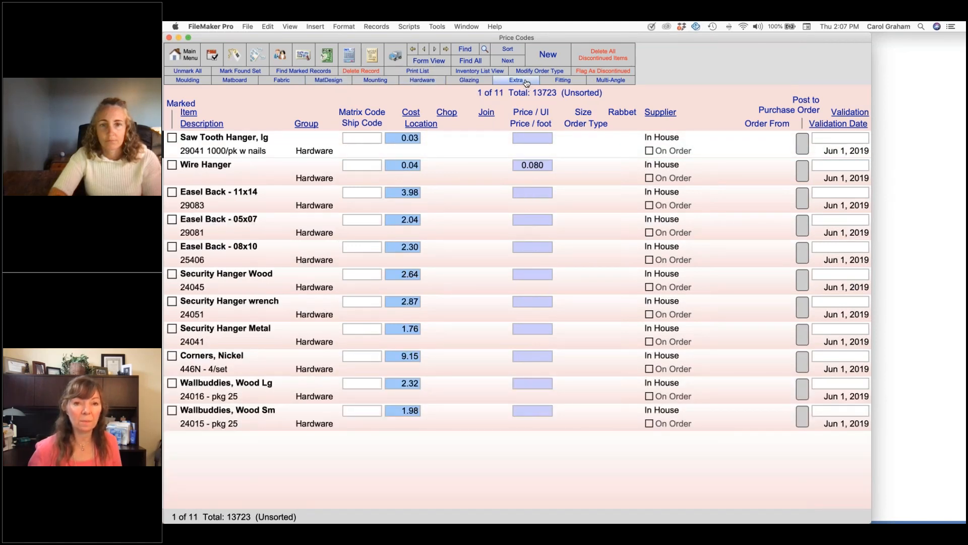
pyautogui.click(526, 82)
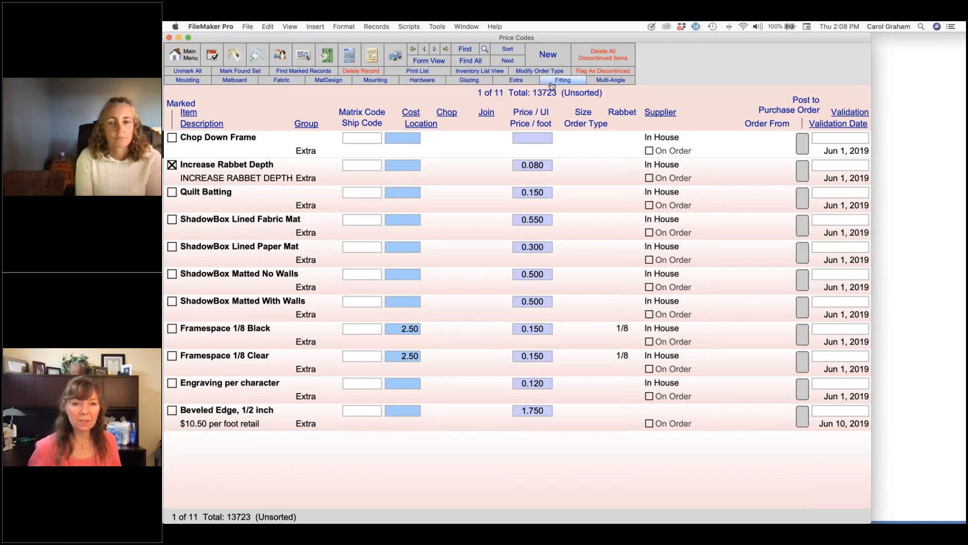
pyautogui.click(433, 81)
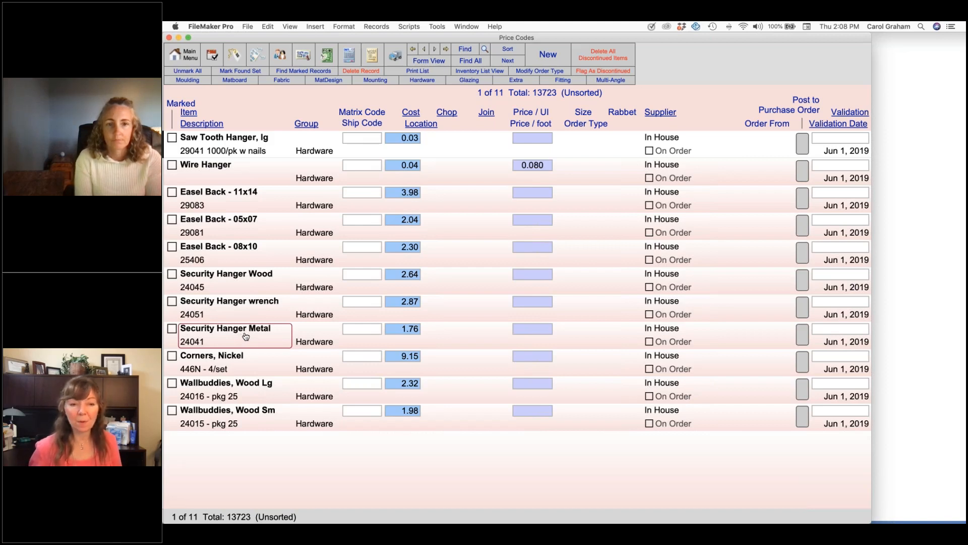
pyautogui.click(242, 390)
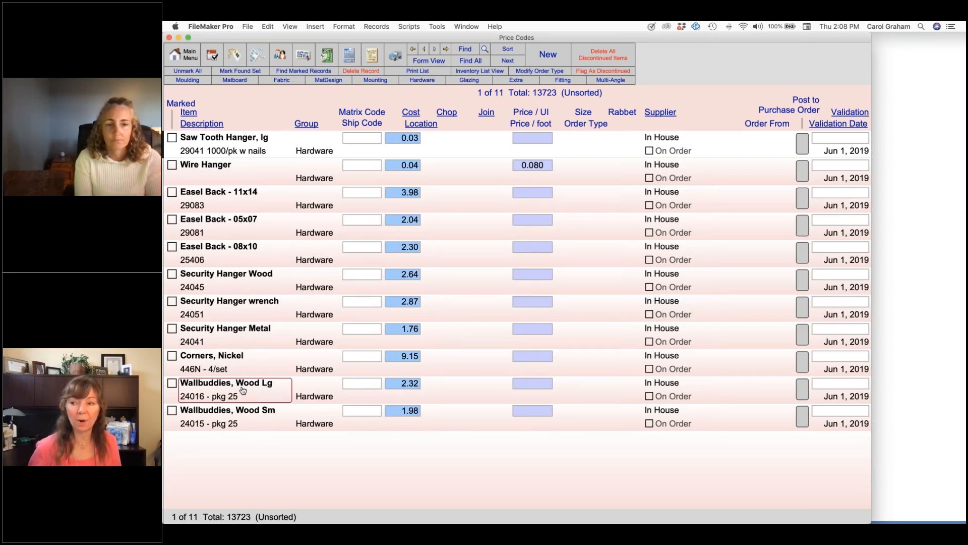
pyautogui.click(562, 81)
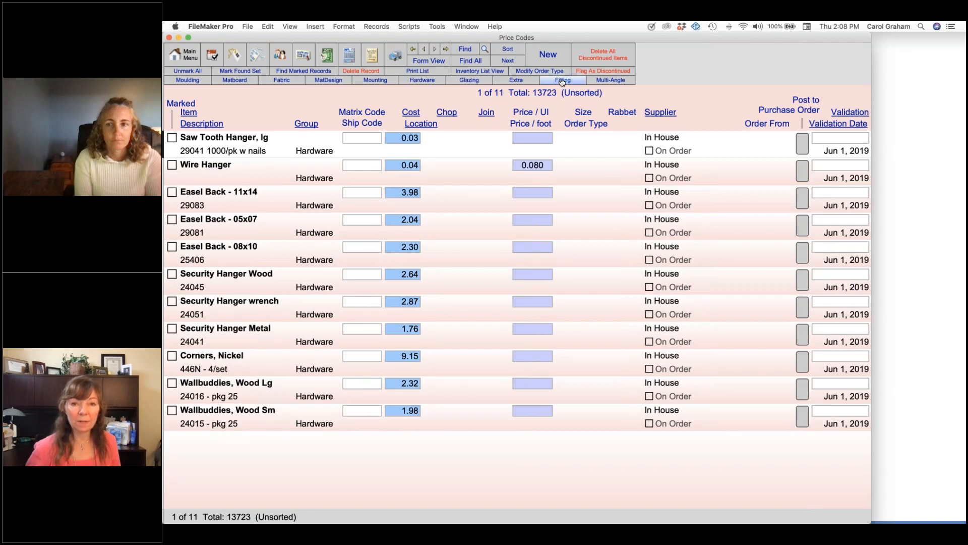
pyautogui.click(561, 81)
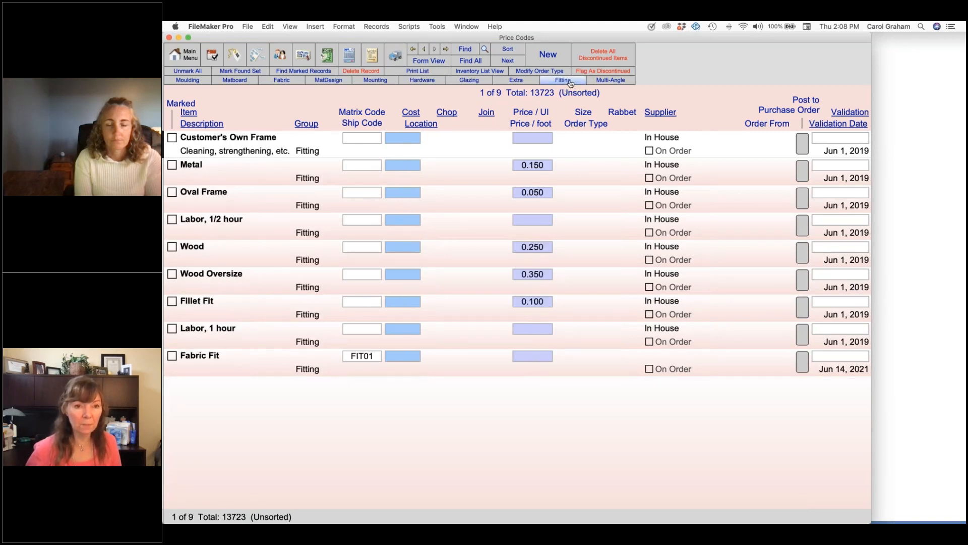
# Switch to the work order, examine its Fitting details and return to the order
pyautogui.click(373, 59)
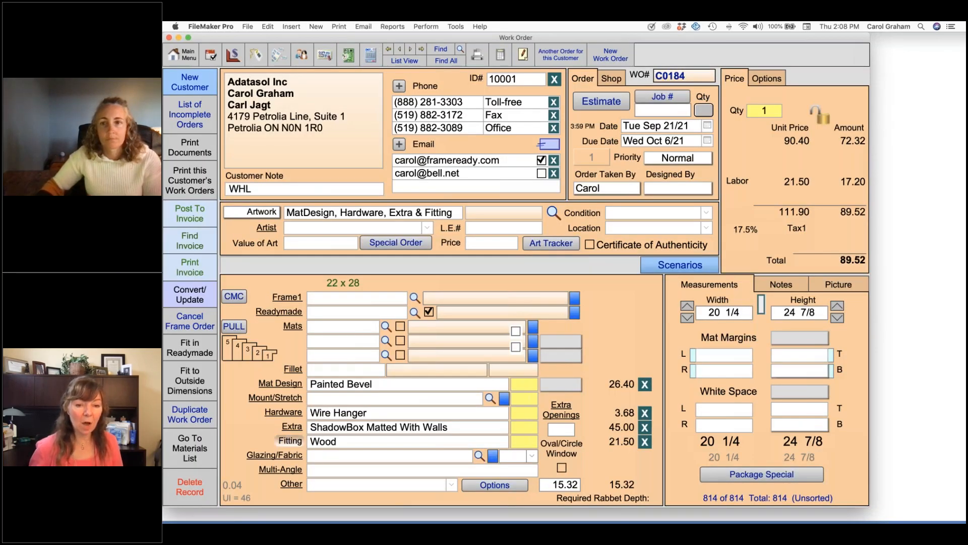
pyautogui.click(290, 440)
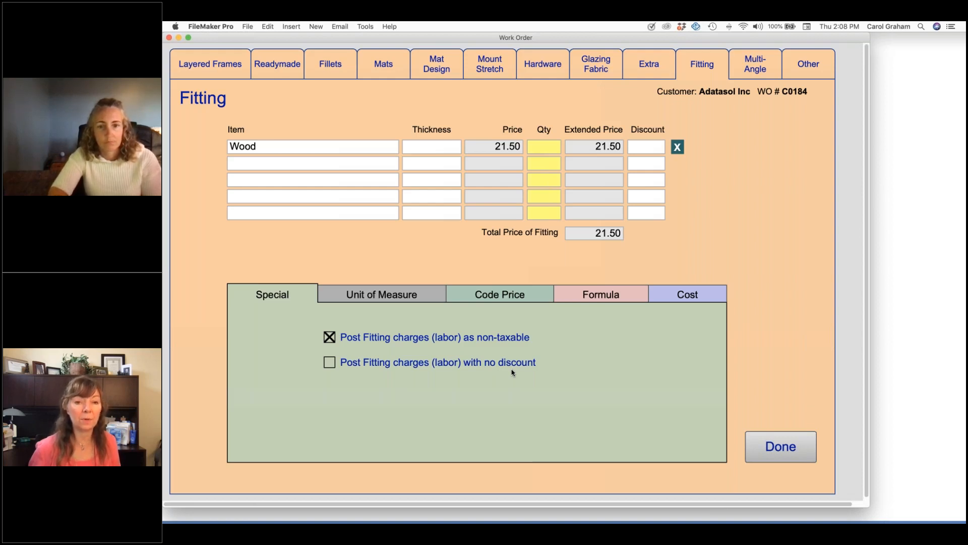
pyautogui.click(781, 443)
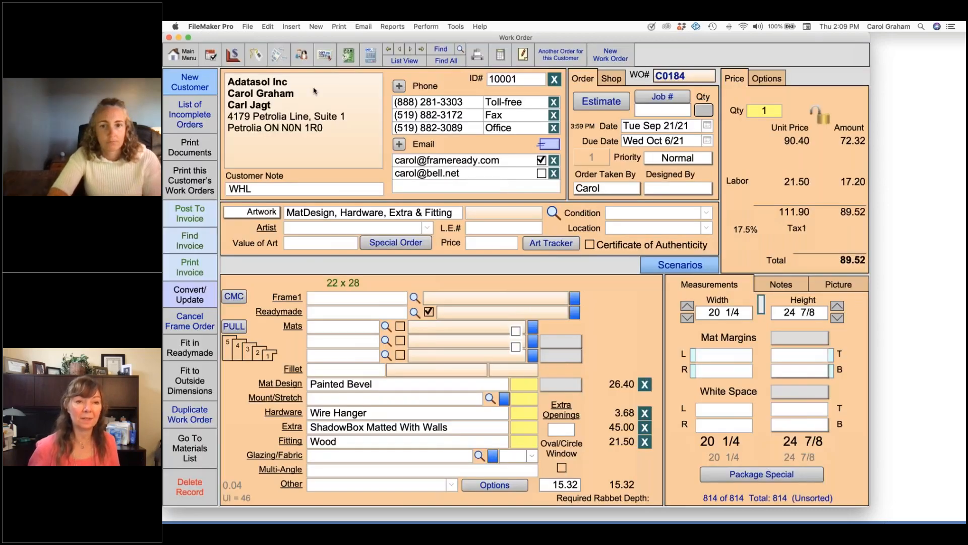
# Return to the price code list and show the Extra, Moulding and MatDesign items in turn
pyautogui.click(233, 54)
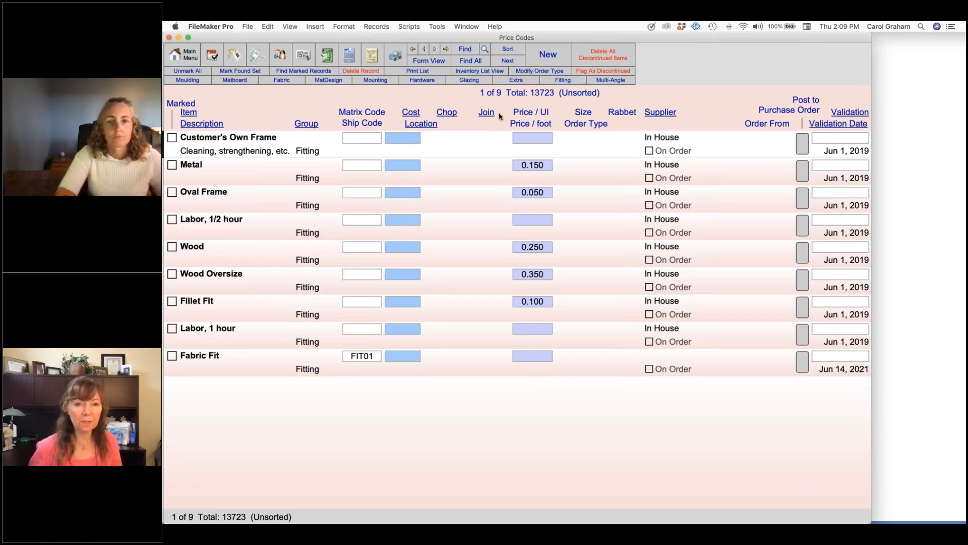
pyautogui.click(516, 79)
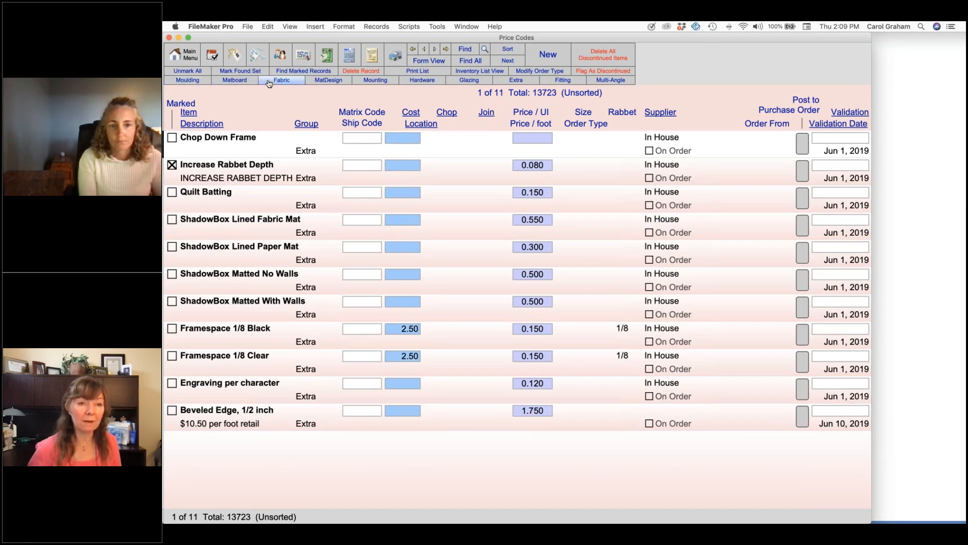
pyautogui.click(205, 81)
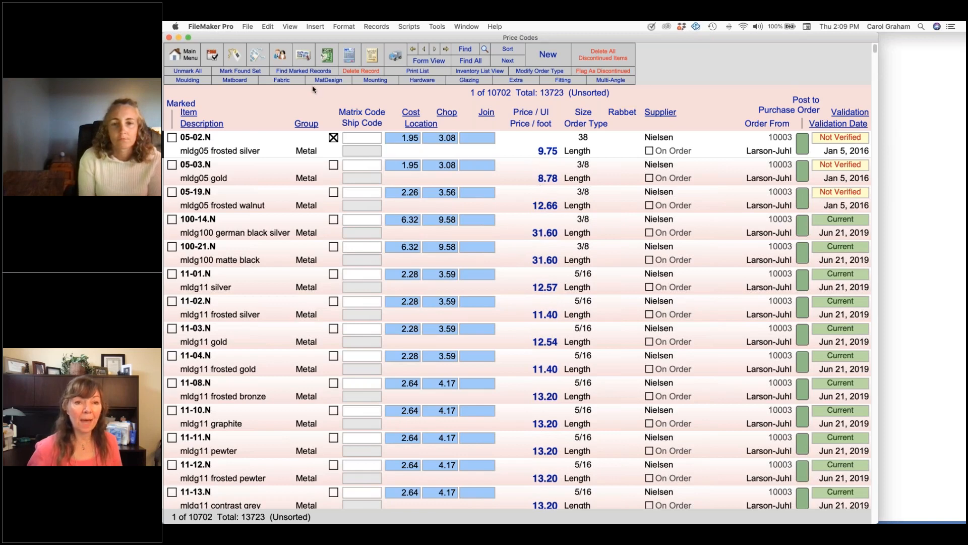
pyautogui.click(328, 80)
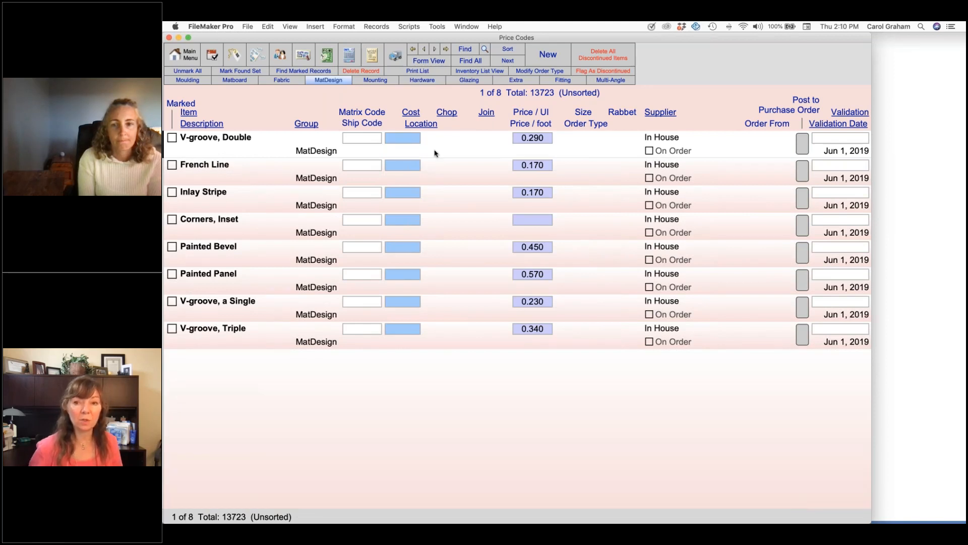
# Sort the MatDesign price codes alphabetically by item name
pyautogui.click(844, 139)
pyautogui.click(715, 103)
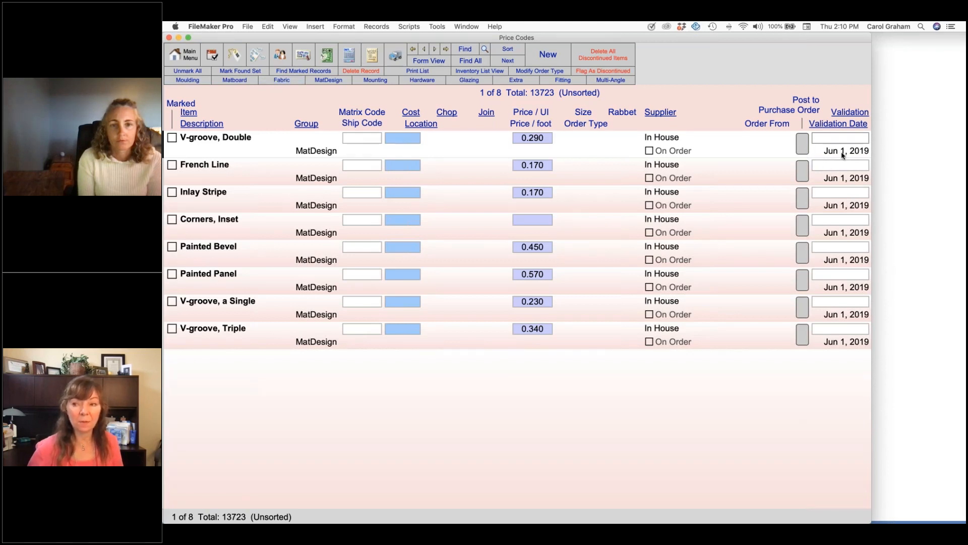
pyautogui.moveTo(843, 155)
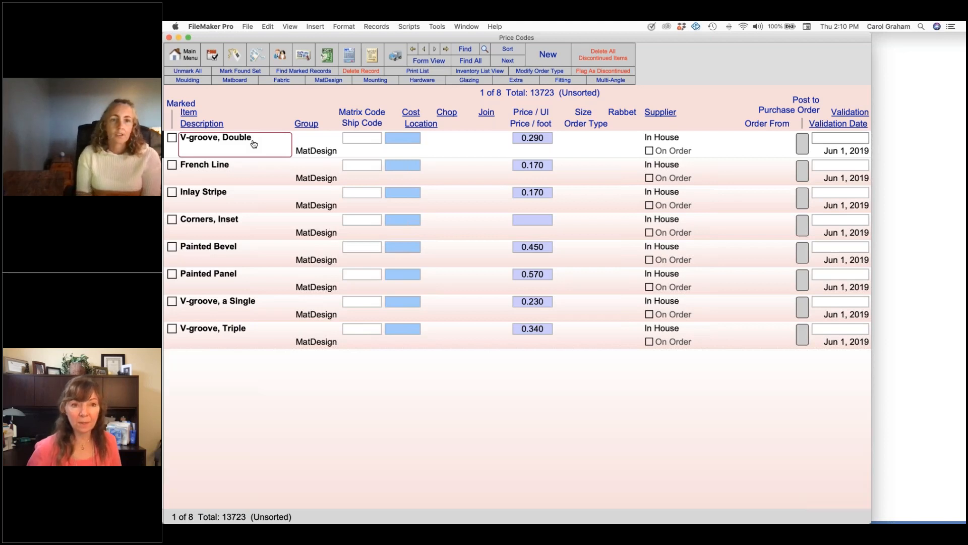
pyautogui.click(189, 112)
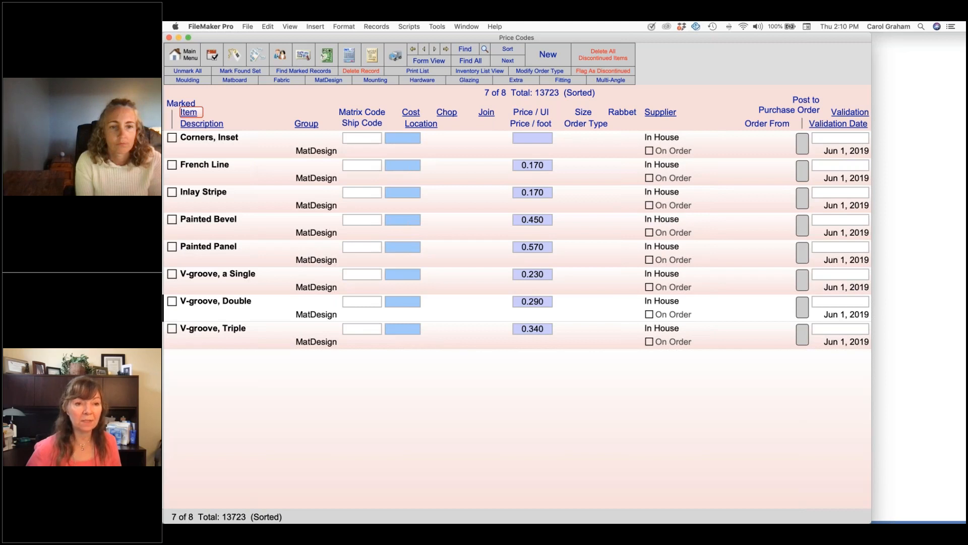
# Switch to the work order and view the available Mat Design choices
pyautogui.click(375, 55)
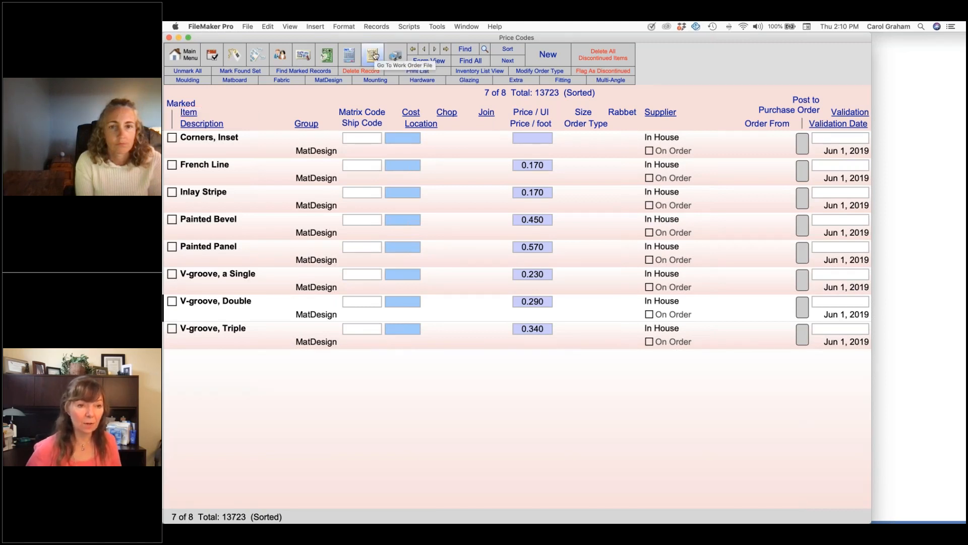
pyautogui.click(374, 55)
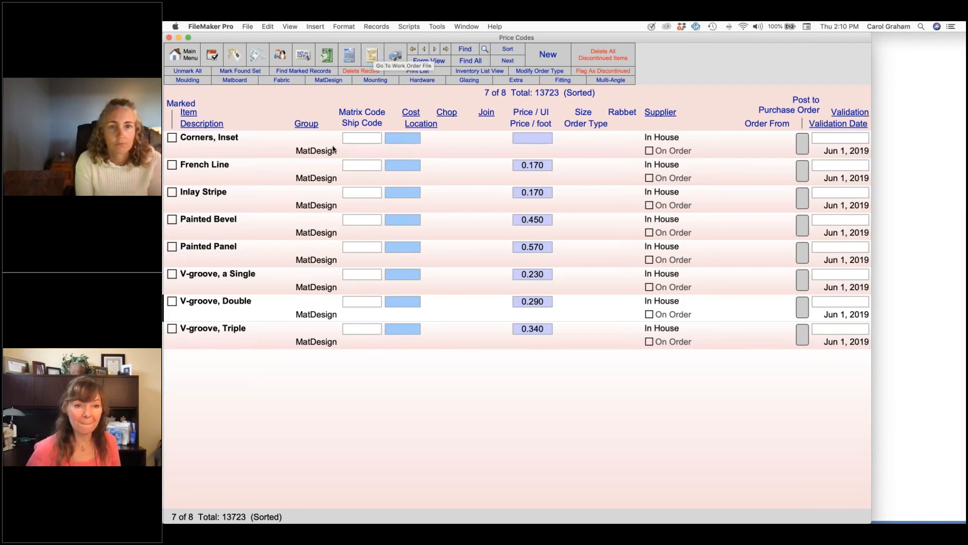
pyautogui.click(374, 55)
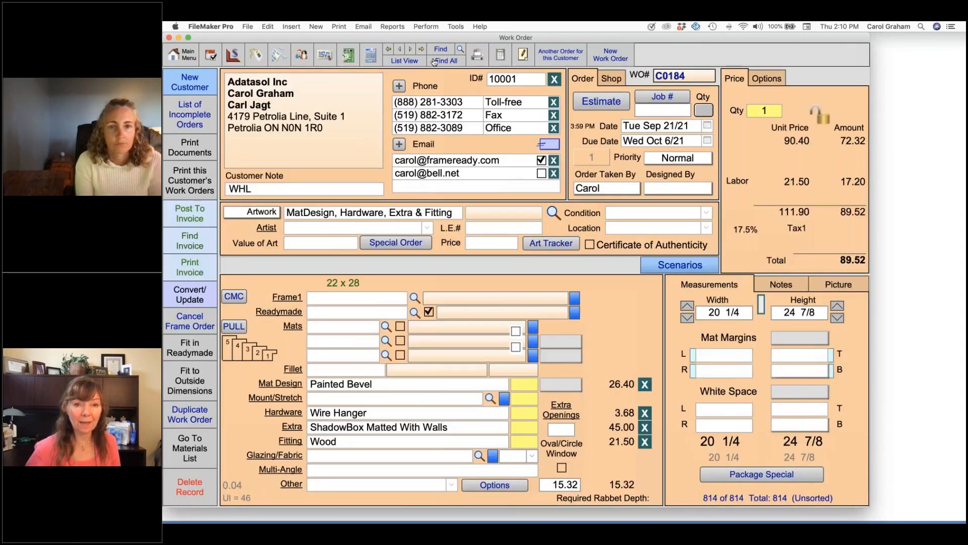
pyautogui.click(387, 385)
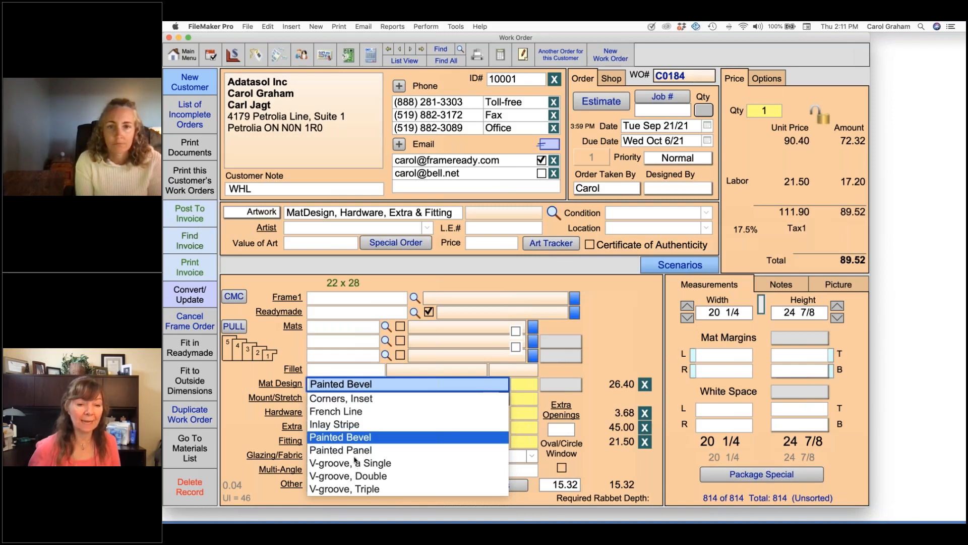
# Return to the price code list, select the Inlay Stripe record and review the MatDesign, Hardware and Extra items
pyautogui.click(233, 56)
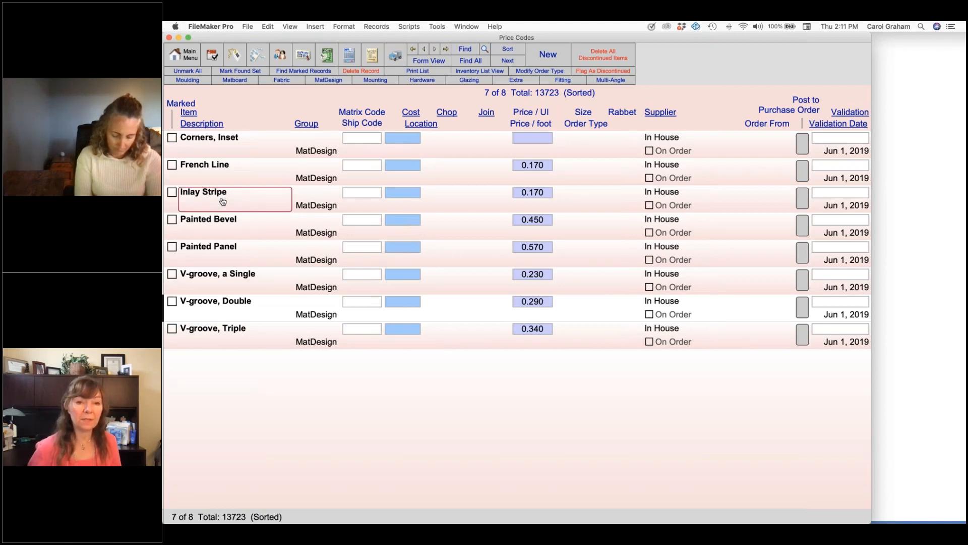
pyautogui.click(458, 200)
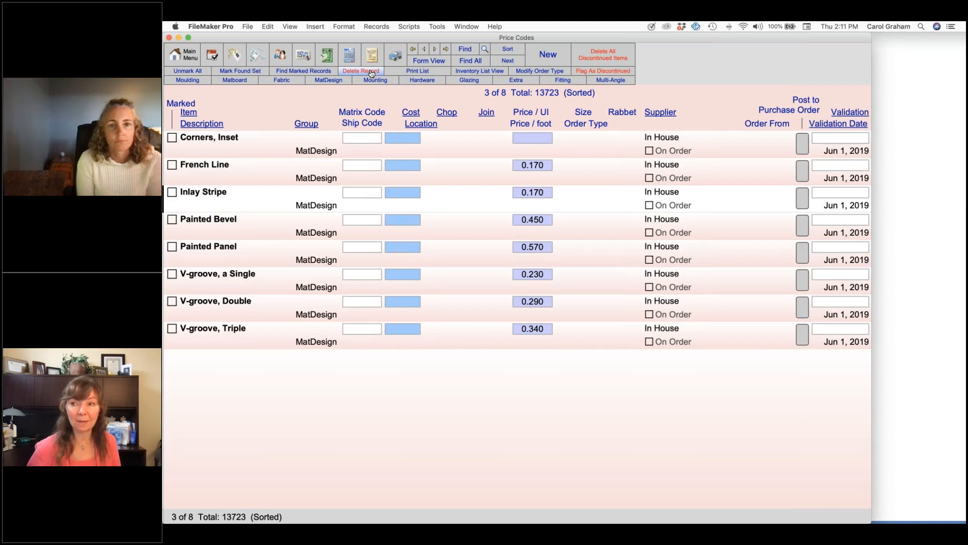
pyautogui.click(330, 80)
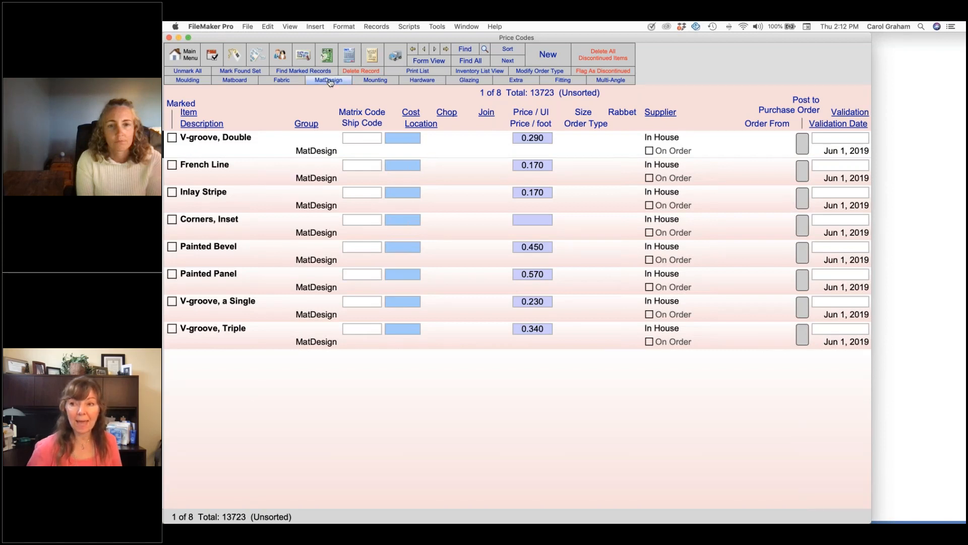
pyautogui.click(422, 80)
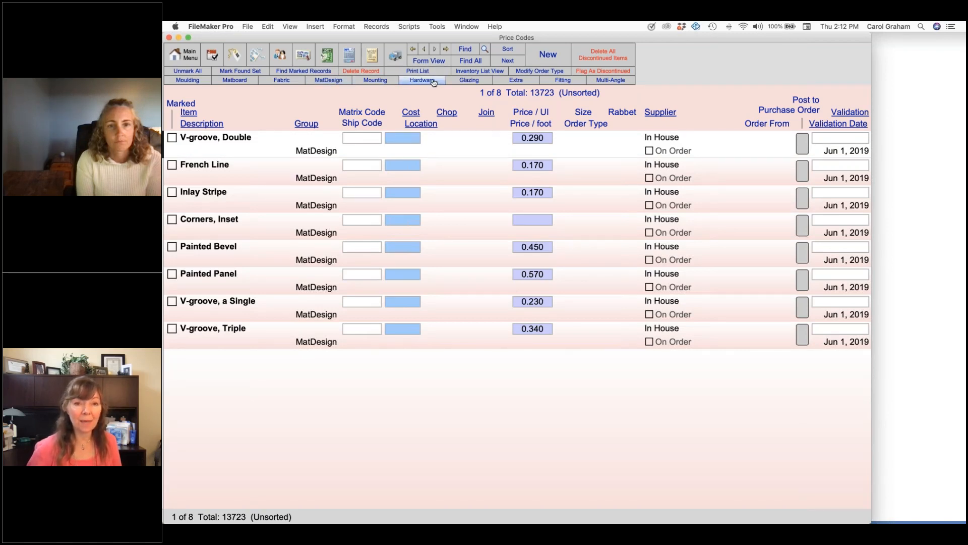
pyautogui.click(533, 82)
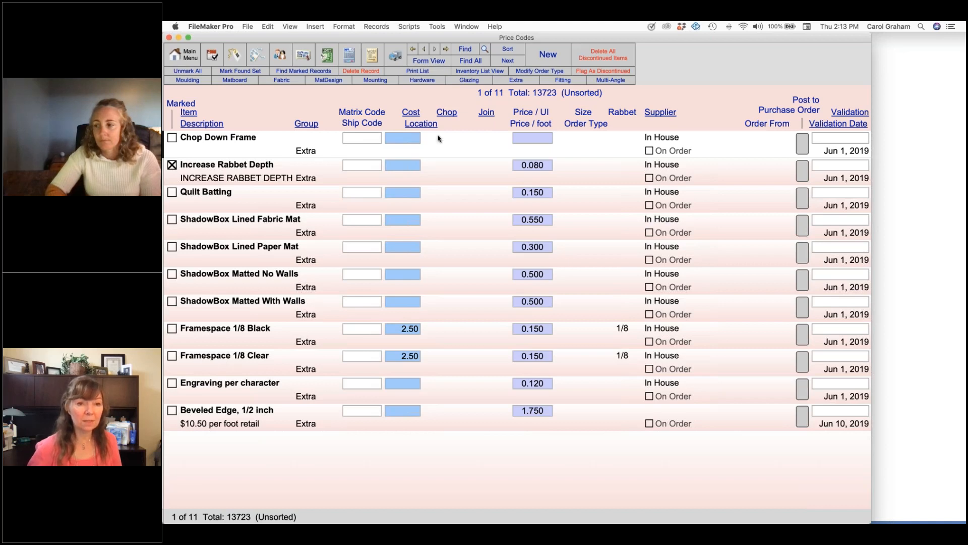
# Start deleting the Chop Down Frame record from the Extra list and cancel the deletion
pyautogui.click(370, 71)
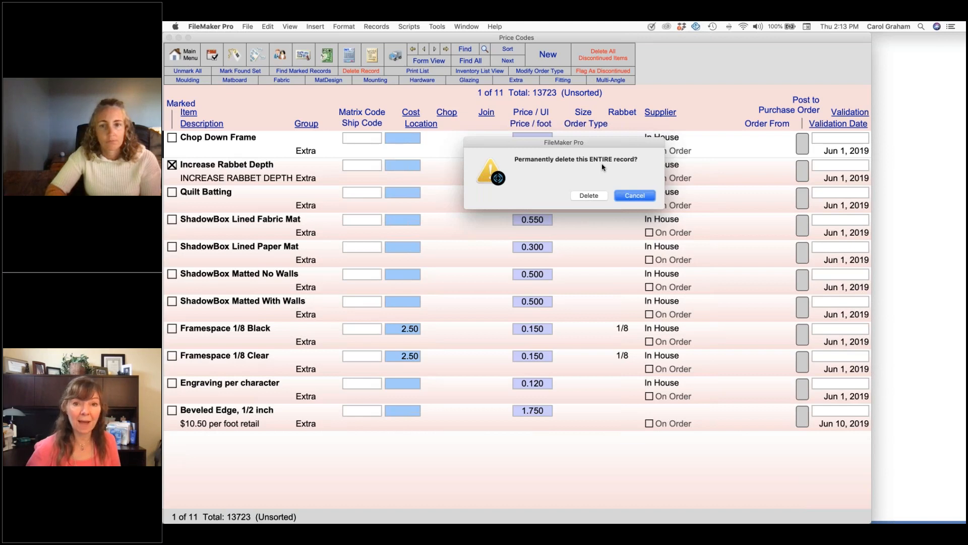
pyautogui.click(652, 196)
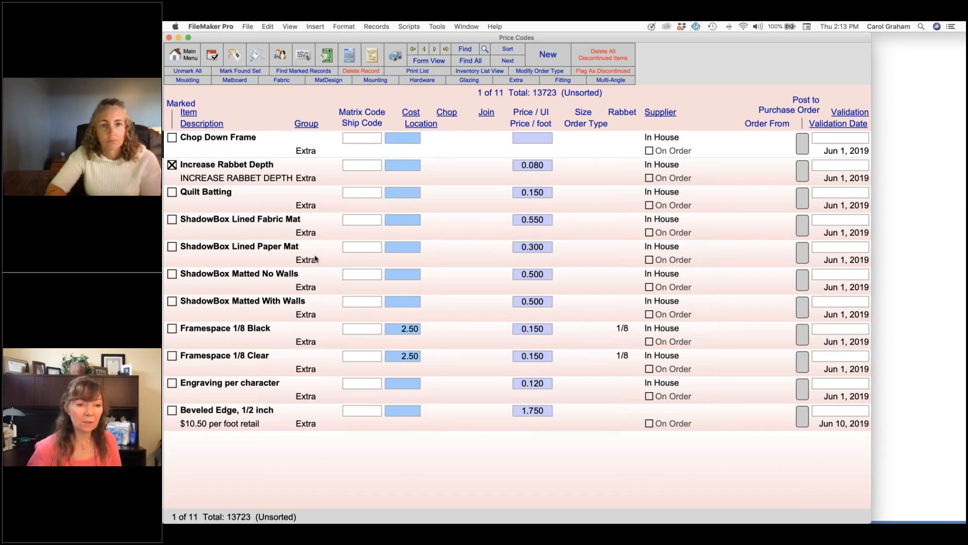
# Start deleting the ShadowBox Lined Fabric Mat record, cancel the deletion and return to the price code list
pyautogui.click(228, 230)
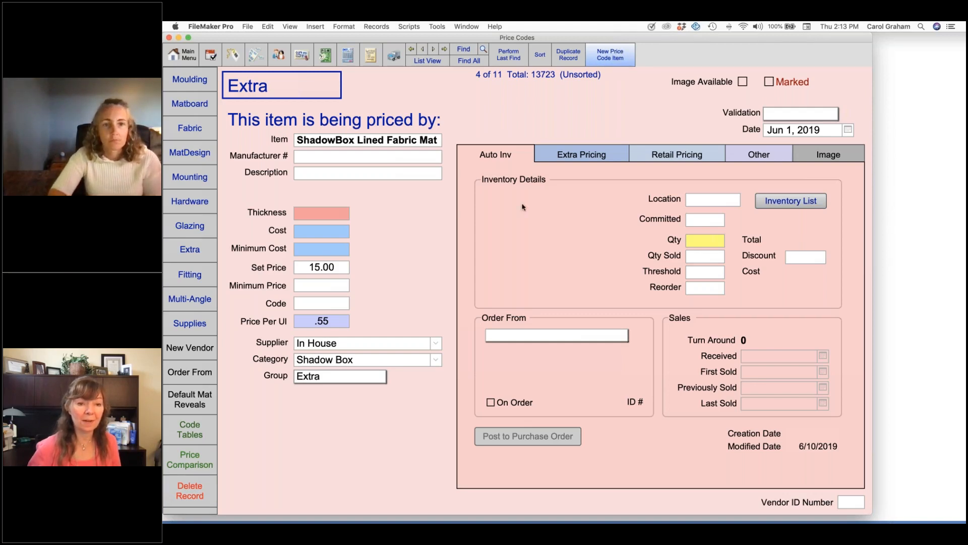
pyautogui.click(196, 490)
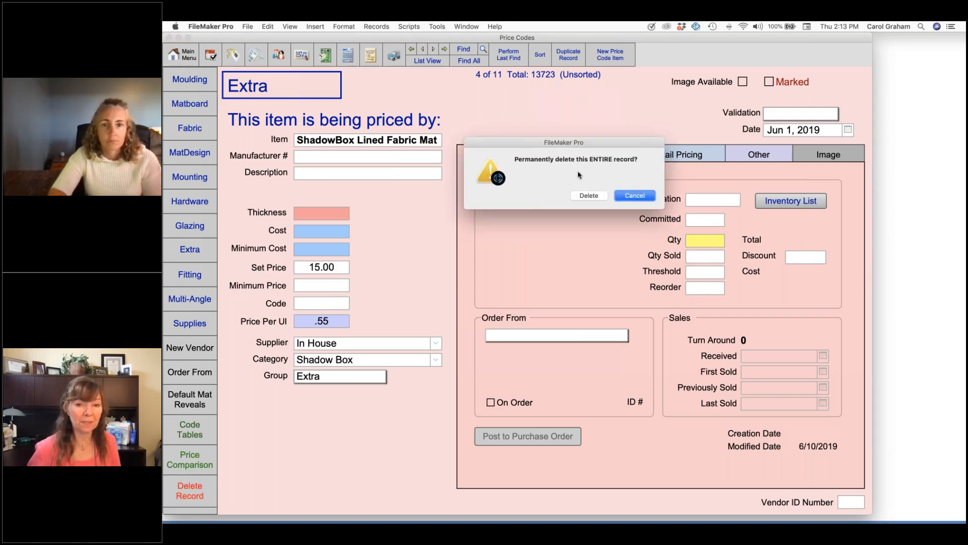
pyautogui.click(635, 196)
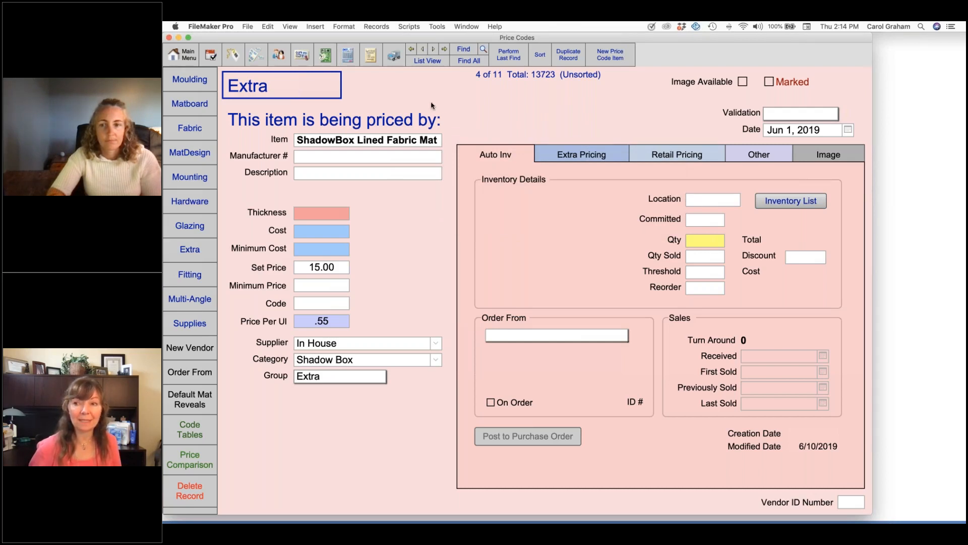
pyautogui.click(434, 61)
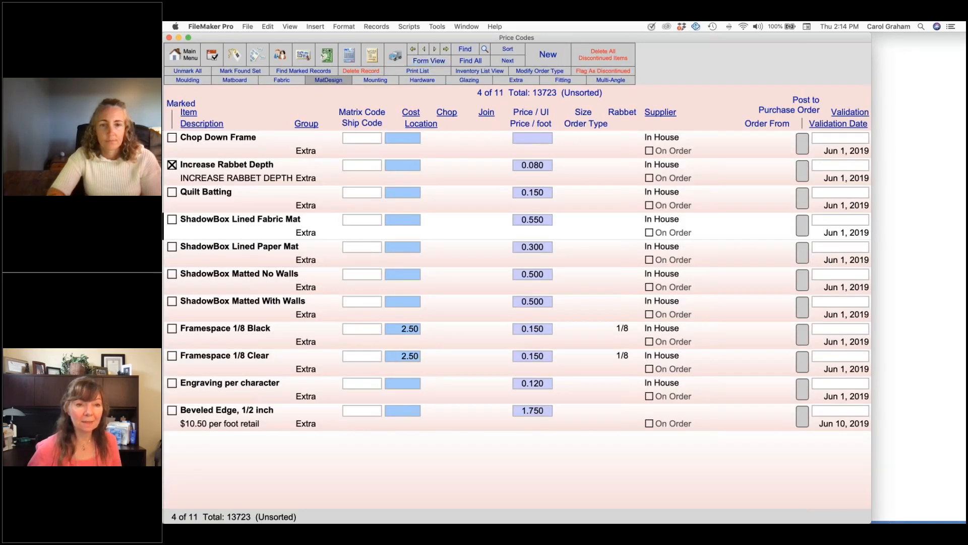
# Review the MatDesign items, and list the Extra items sorted alphabetically by item name
pyautogui.click(328, 79)
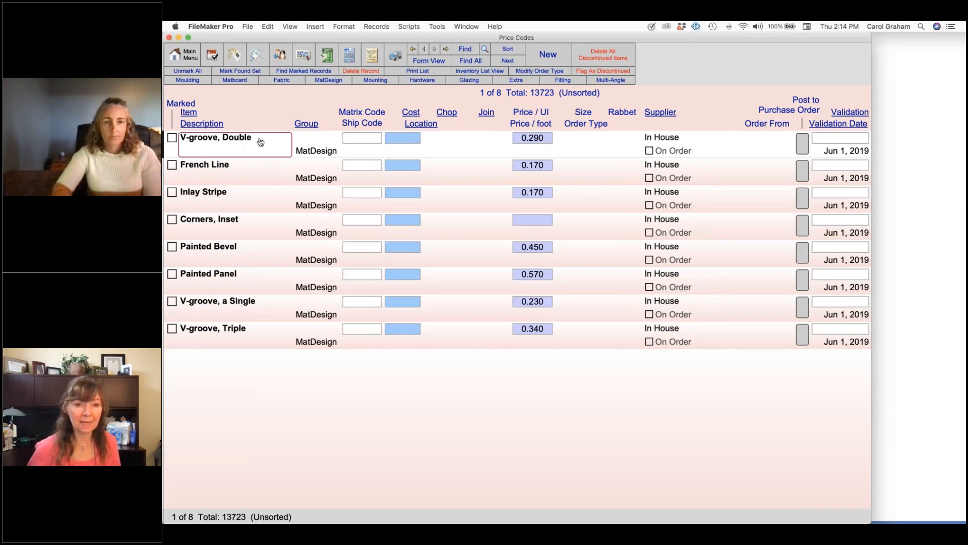
pyautogui.click(522, 81)
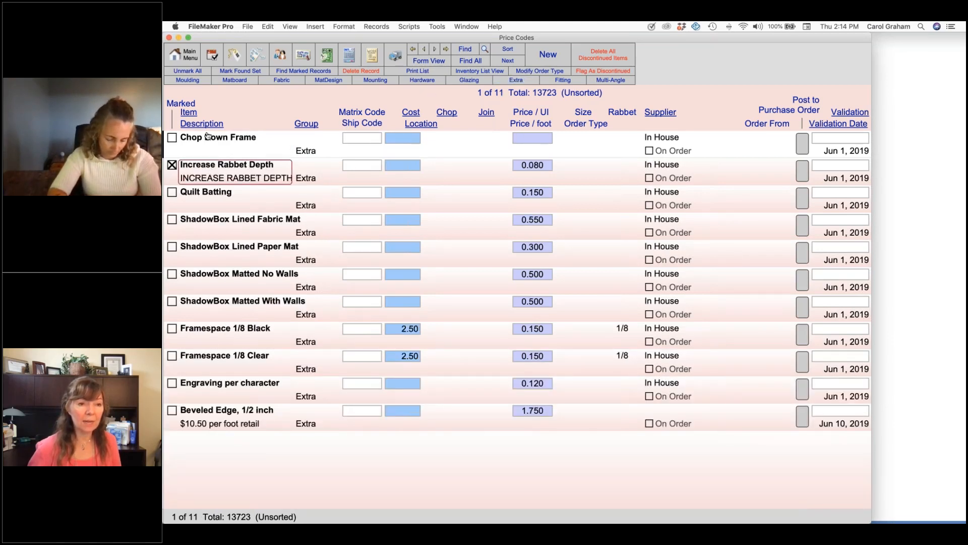
pyautogui.click(189, 112)
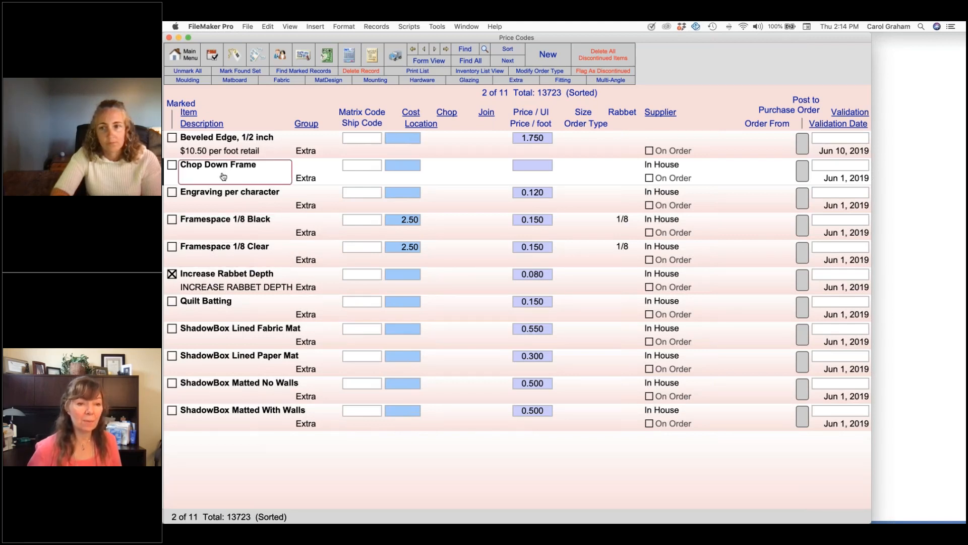
# Open the Increase Rabbet Depth record and remove the word "Increase" from the start of its item name
pyautogui.click(225, 282)
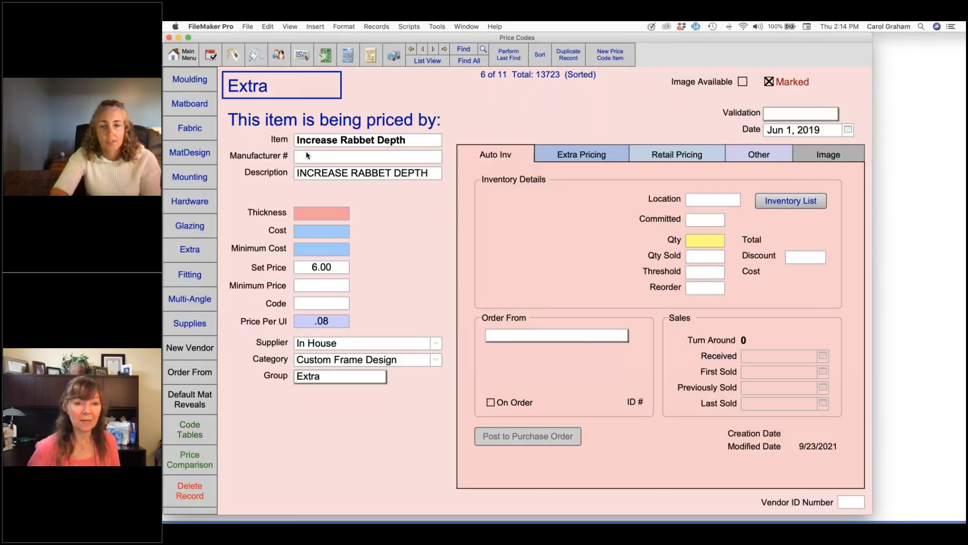
pyautogui.click(341, 140)
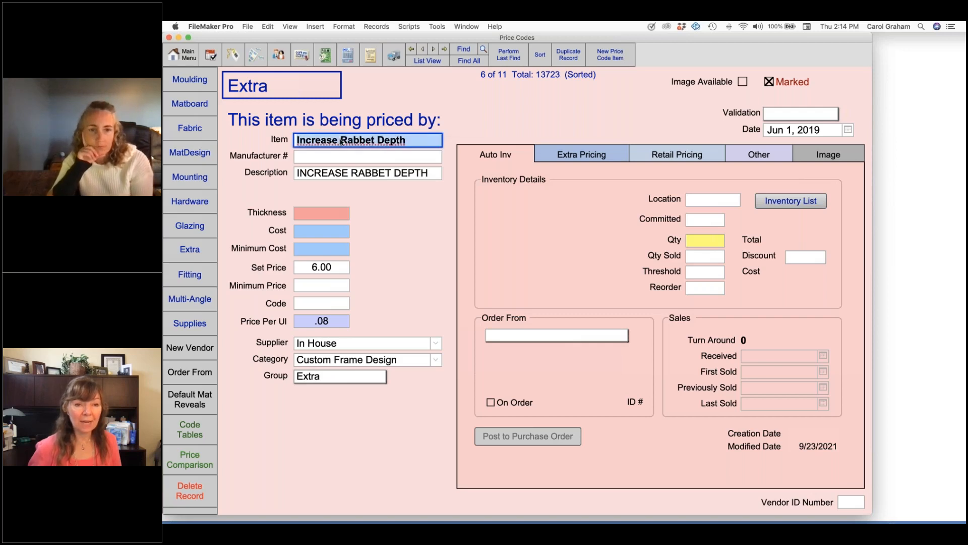
pyautogui.click(341, 141)
pyautogui.click(404, 199)
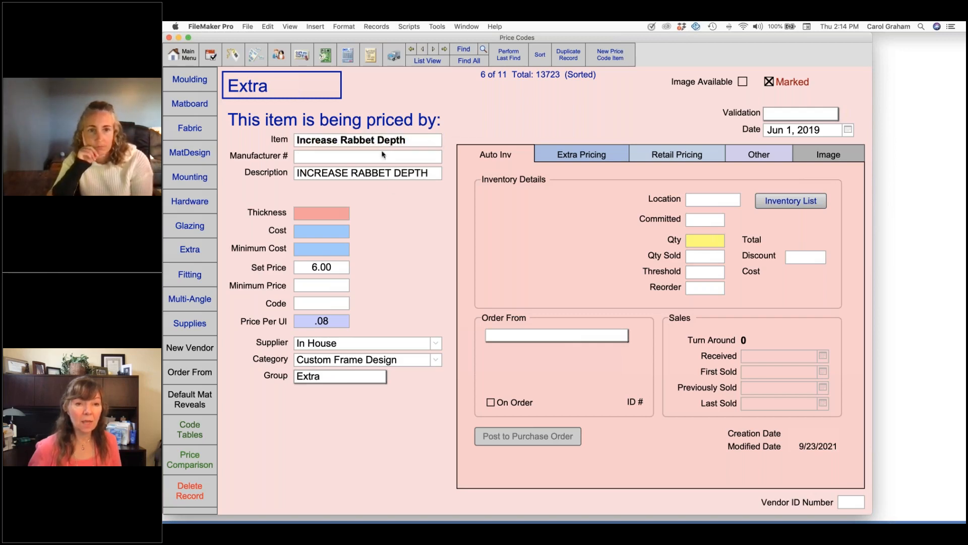
pyautogui.click(374, 138)
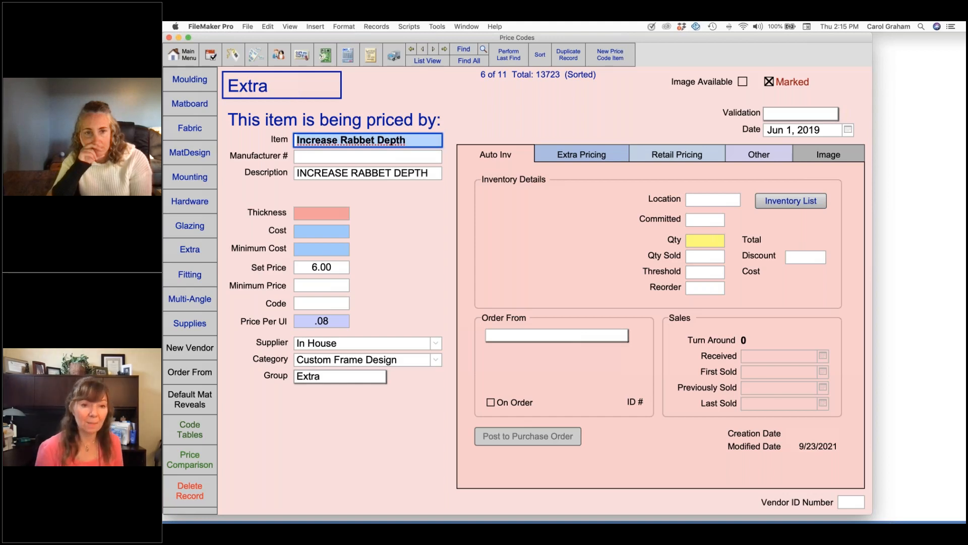
pyautogui.click(342, 142)
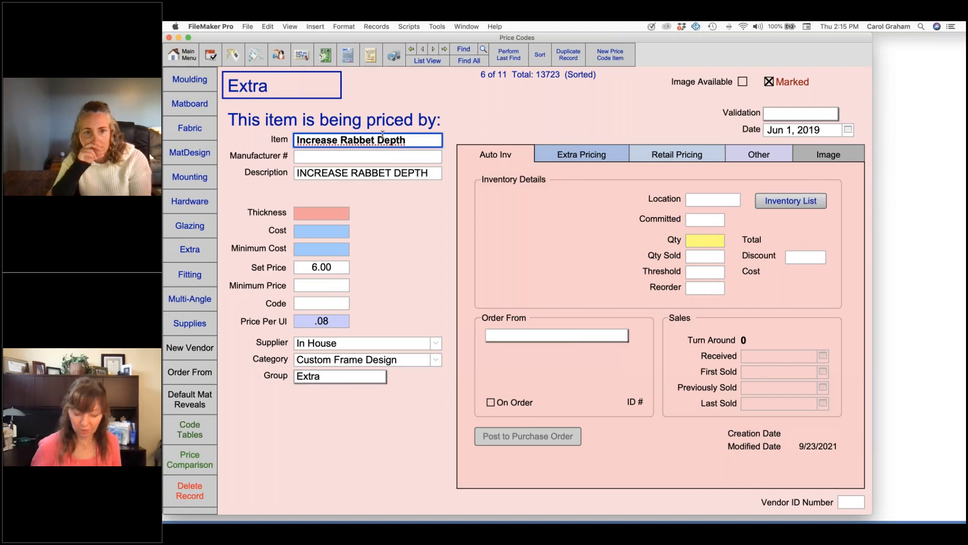
pyautogui.press('BackSpace')
pyautogui.press('BackSpace')
pyautogui.press('BackSpace')
pyautogui.press('BackSpace')
pyautogui.press('BackSpace')
pyautogui.press('BackSpace')
pyautogui.press('BackSpace')
pyautogui.press('BackSpace')
pyautogui.press('BackSpace')
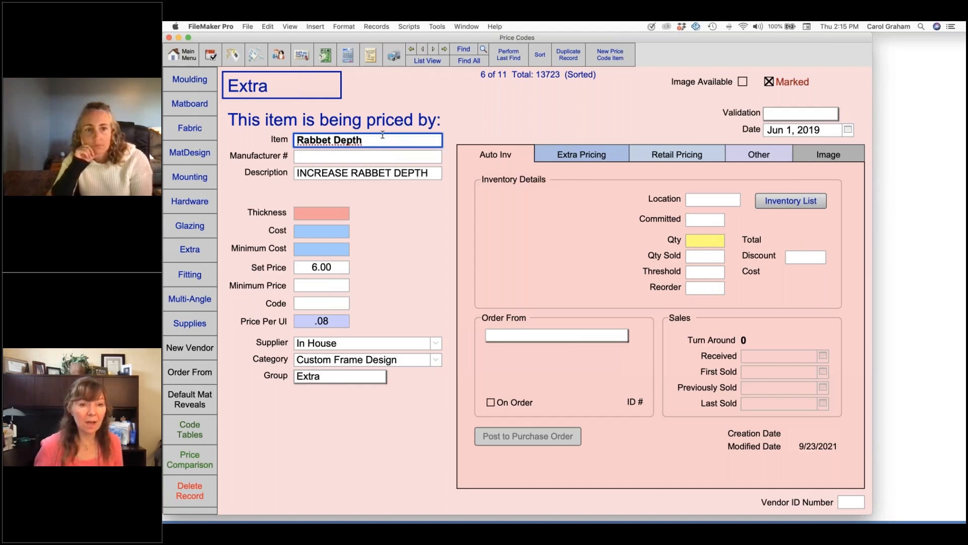
# Insert ", Increase" after "Rabbet" so the item reads "Rabbet, Increase Depth", confirm the change and return to the list
pyautogui.click(333, 140)
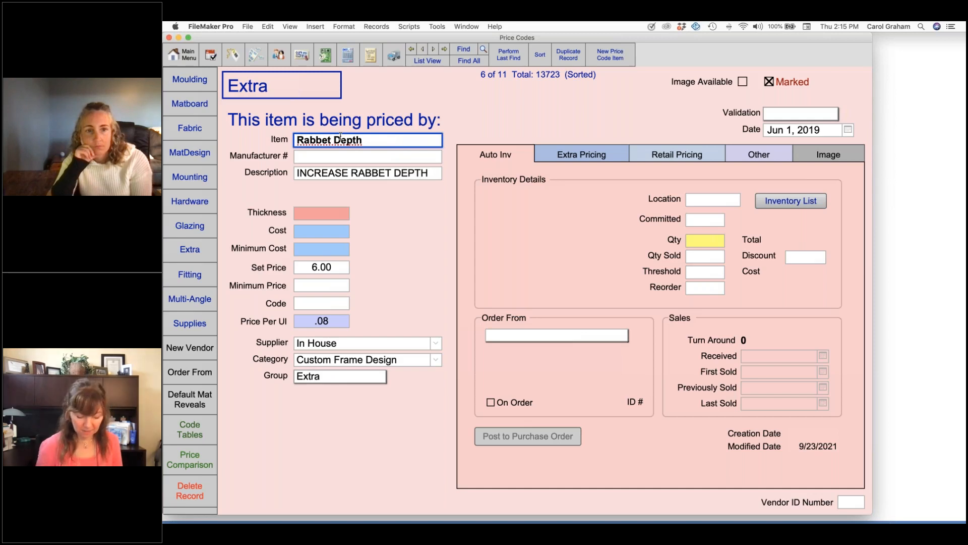
pyautogui.write(', Inc')
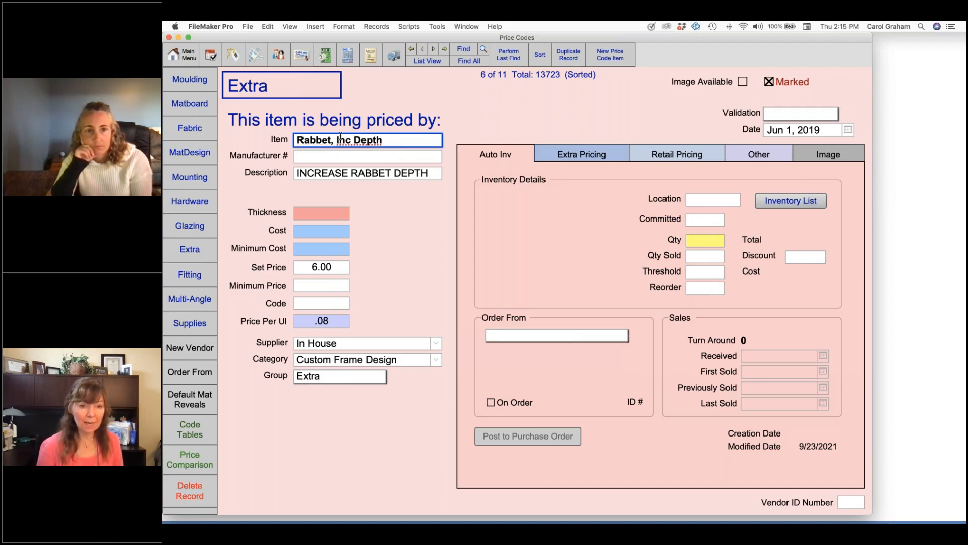
pyautogui.write('rease')
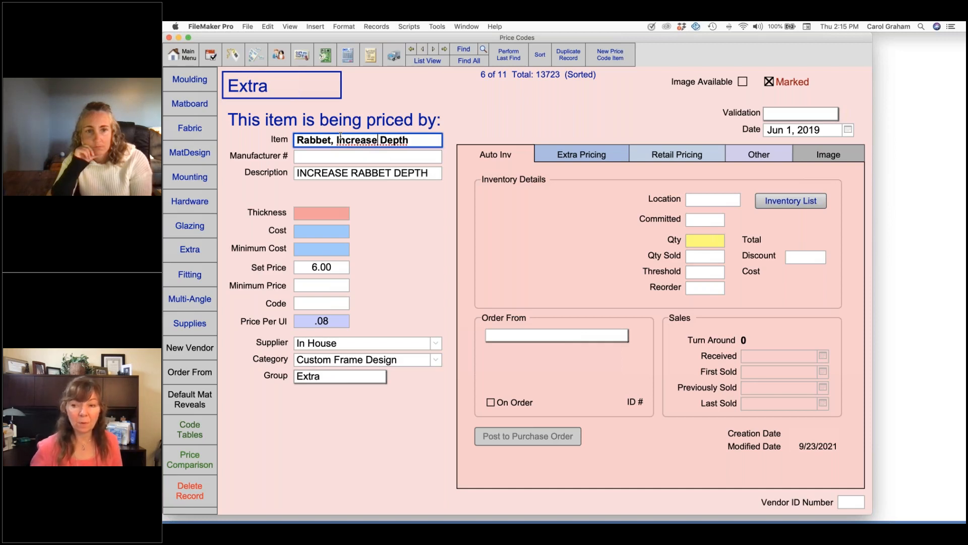
pyautogui.click(394, 92)
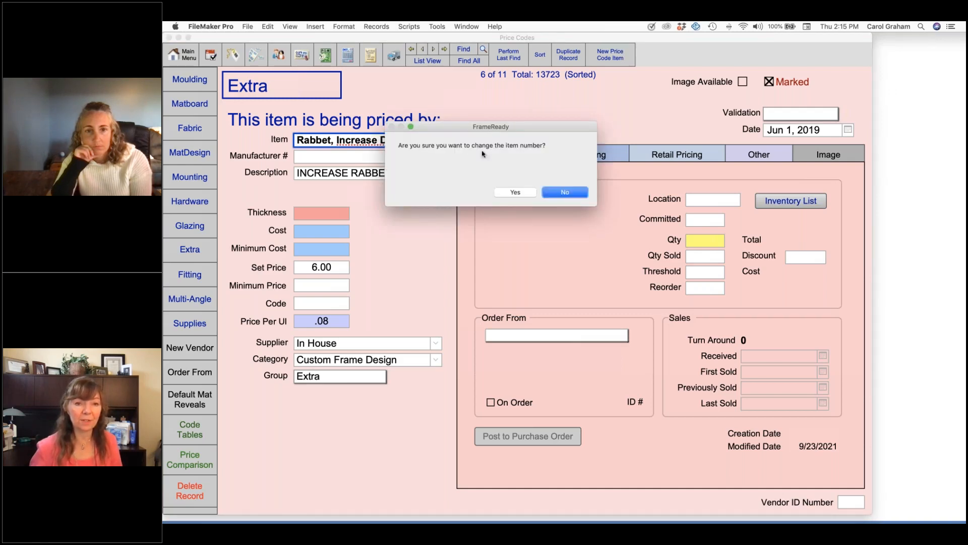
pyautogui.click(504, 194)
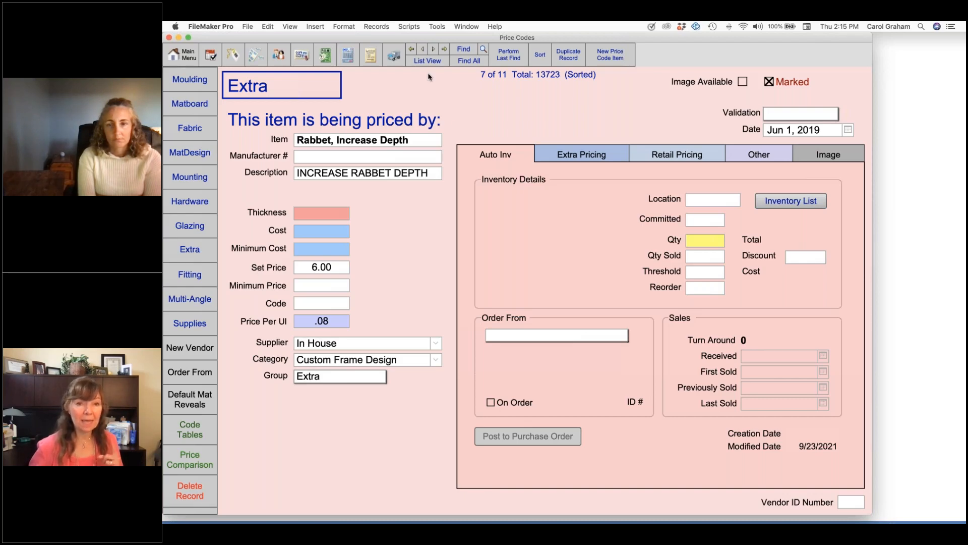
pyautogui.click(427, 60)
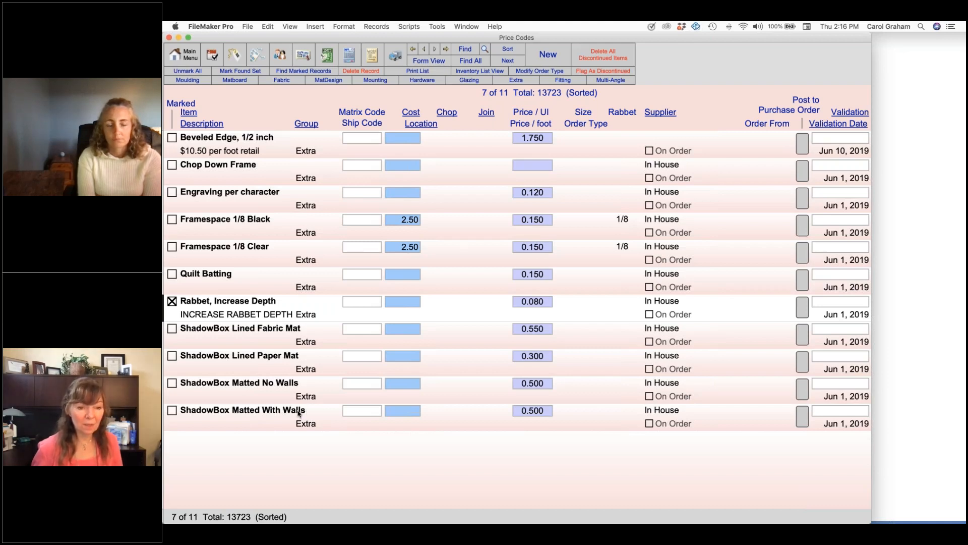
# Switch to the work order, preview its printed layout and cancel the printing
pyautogui.click(372, 55)
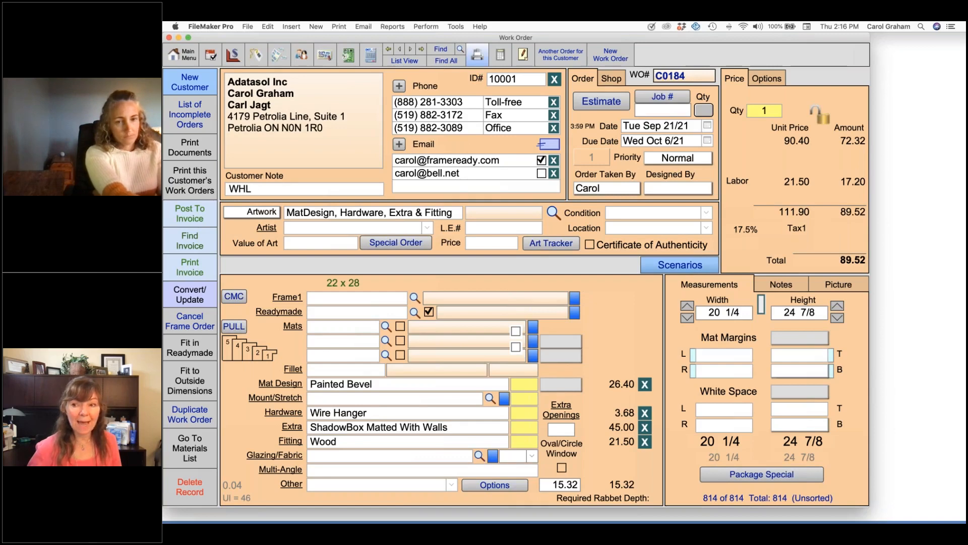
pyautogui.click(478, 55)
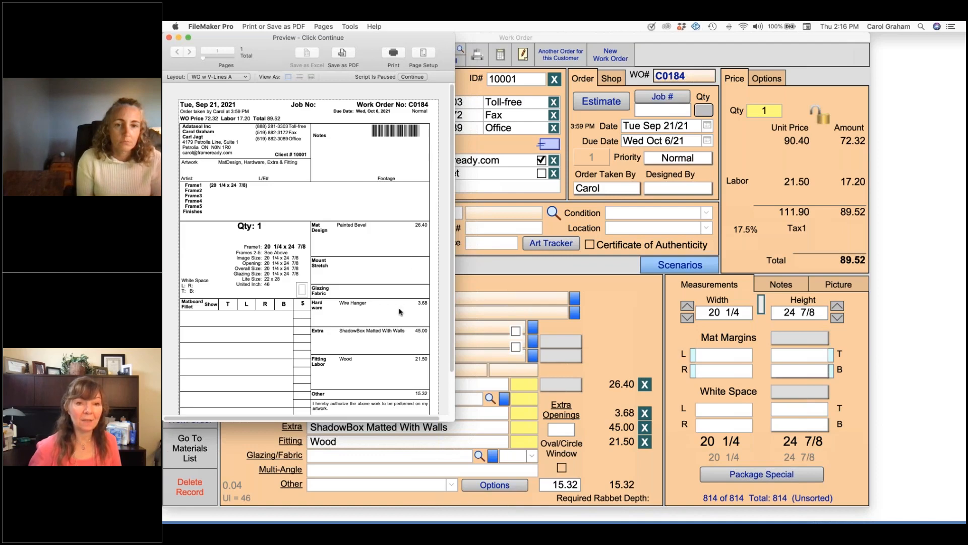
pyautogui.click(419, 78)
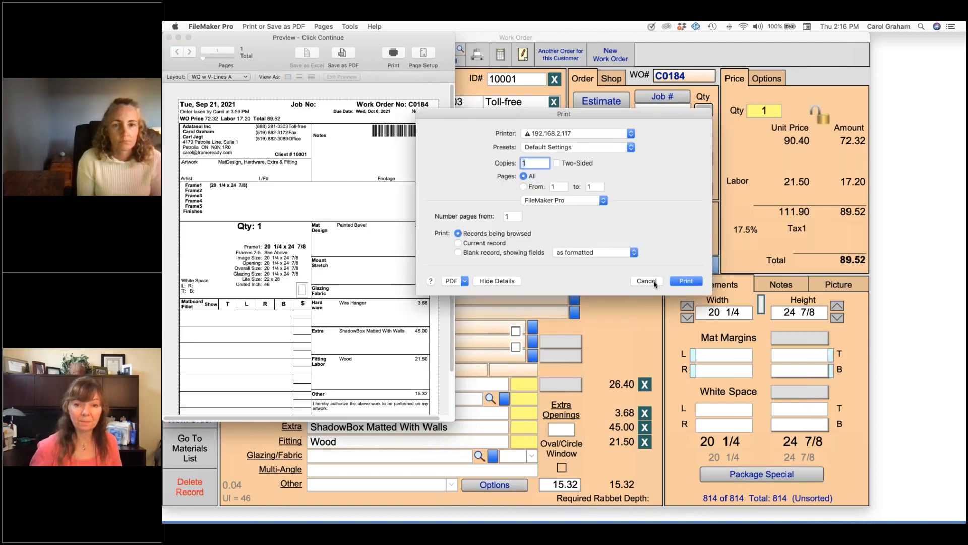
pyautogui.click(646, 281)
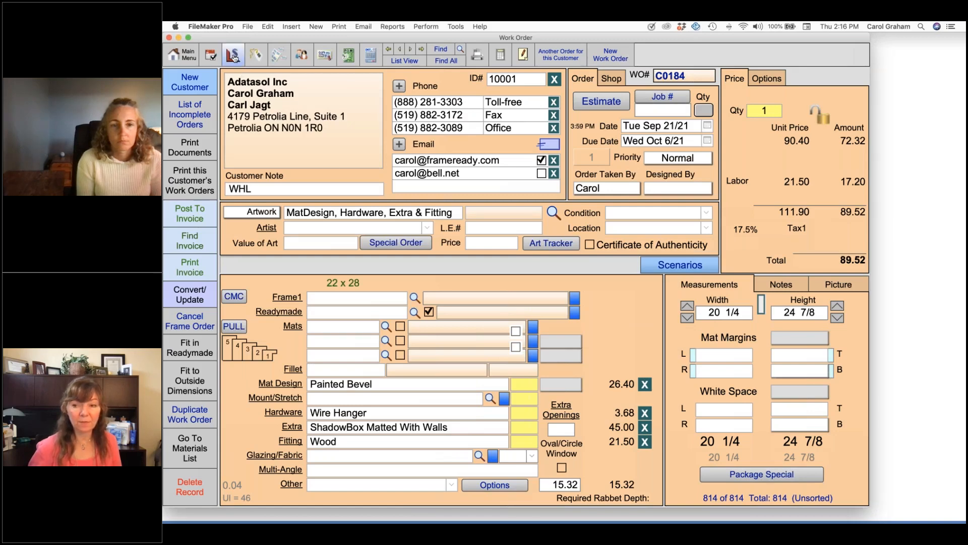
# Return to the price codes, view the search criteria form and its operators, and cancel the search
pyautogui.click(232, 56)
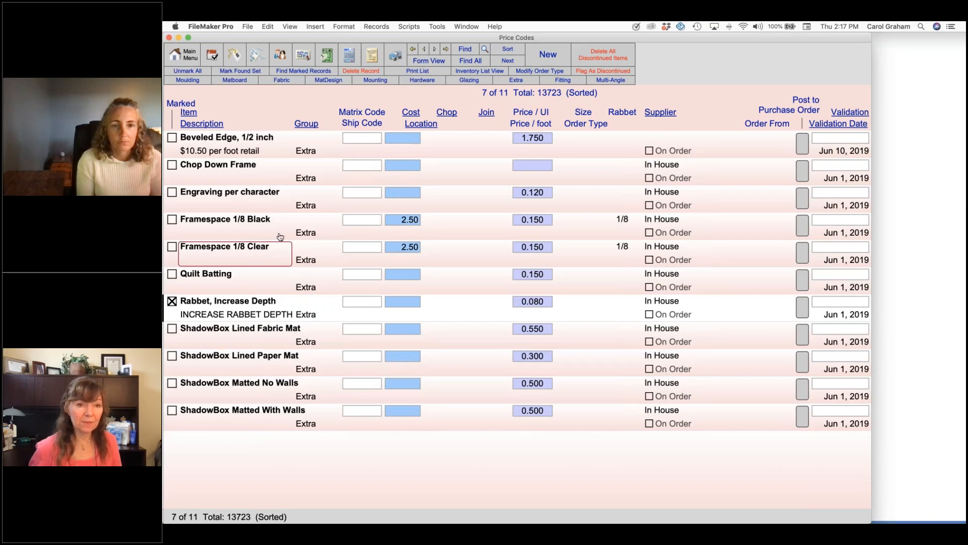
pyautogui.click(470, 49)
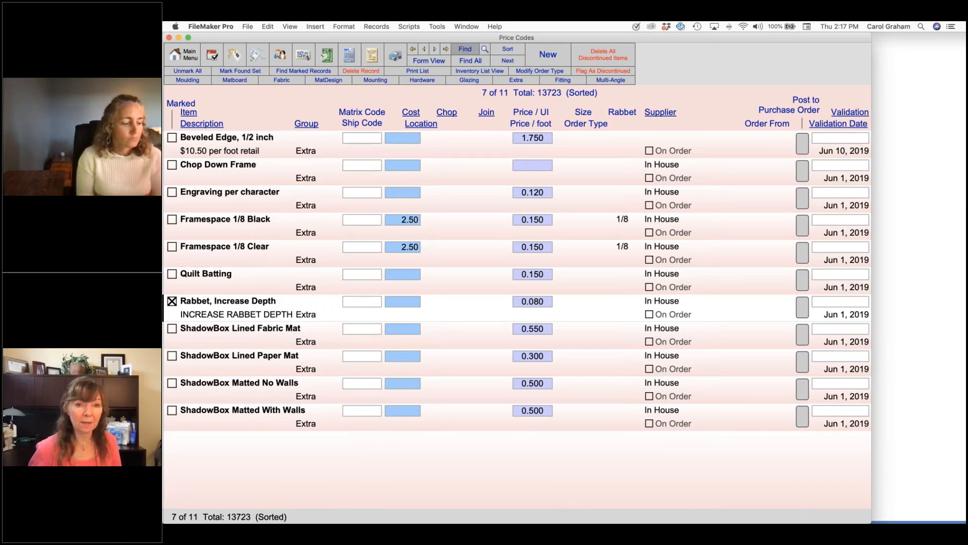
pyautogui.click(471, 78)
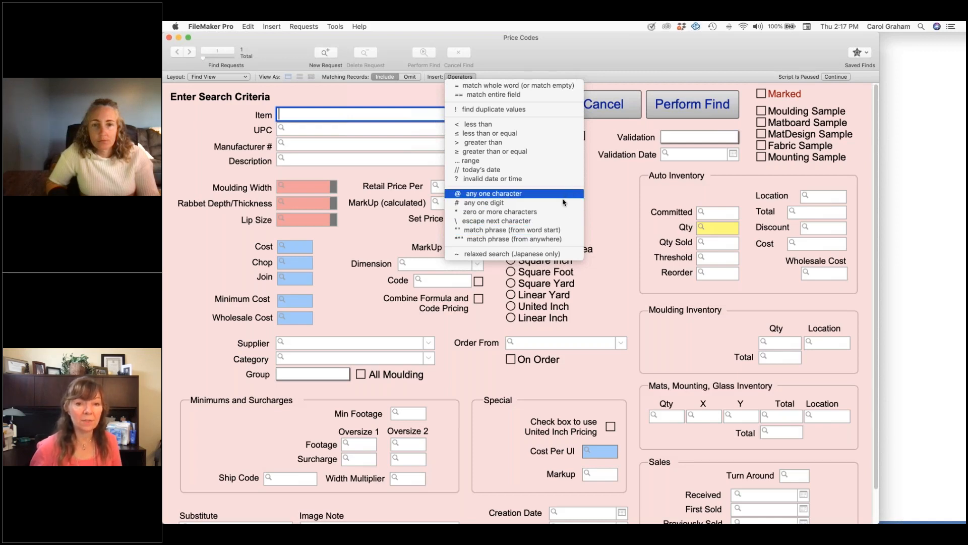
pyautogui.click(622, 188)
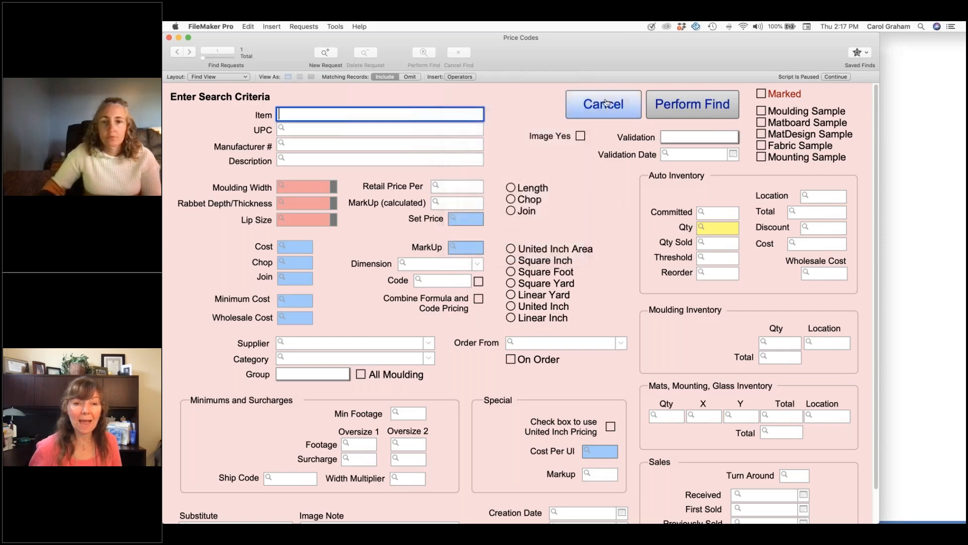
pyautogui.click(603, 103)
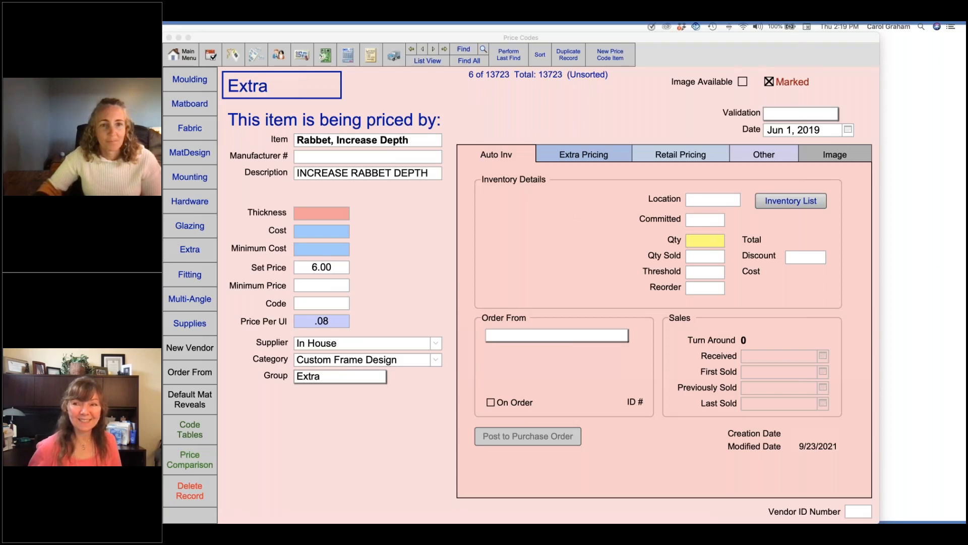
# Open the Framespace 1/8 Black record from the Extra list, copy its item name and duplicate the record
pyautogui.click(450, 97)
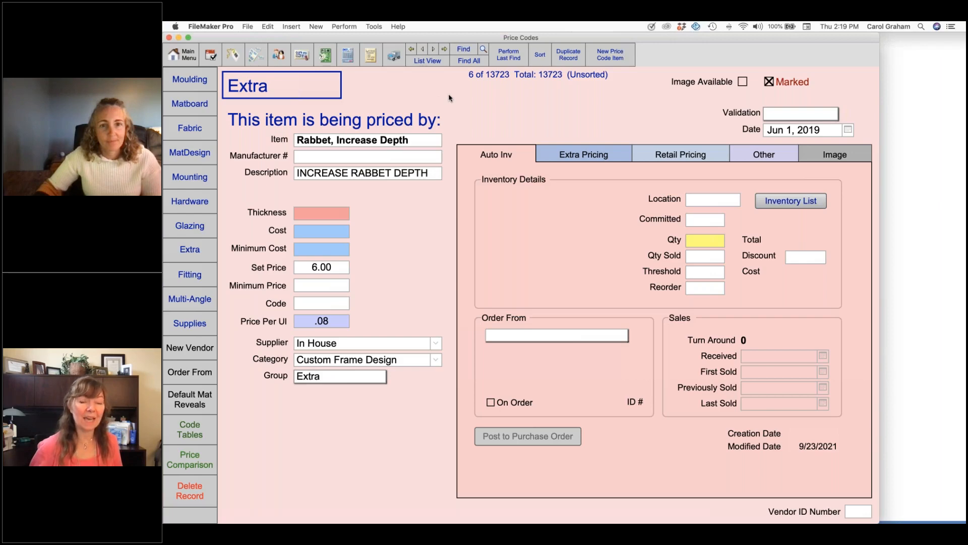
pyautogui.click(421, 61)
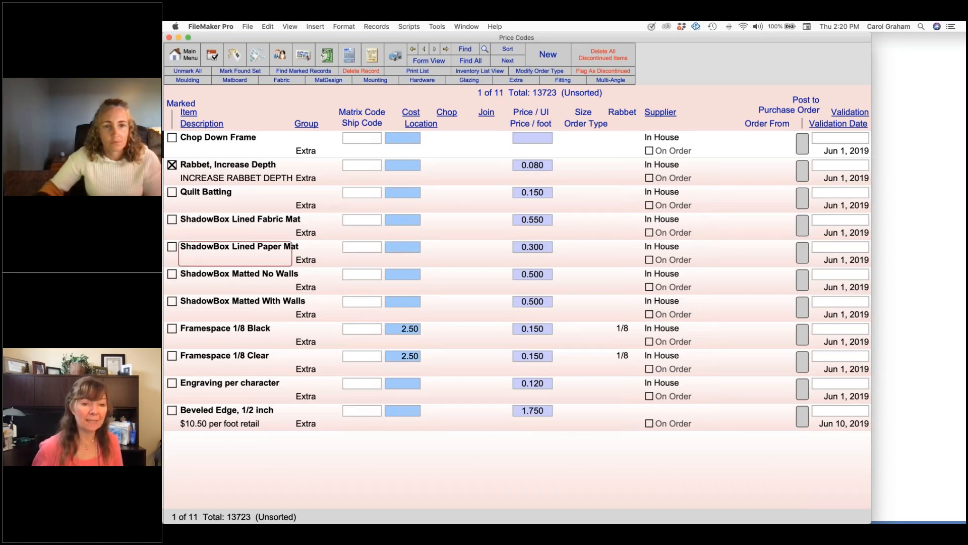
pyautogui.click(242, 339)
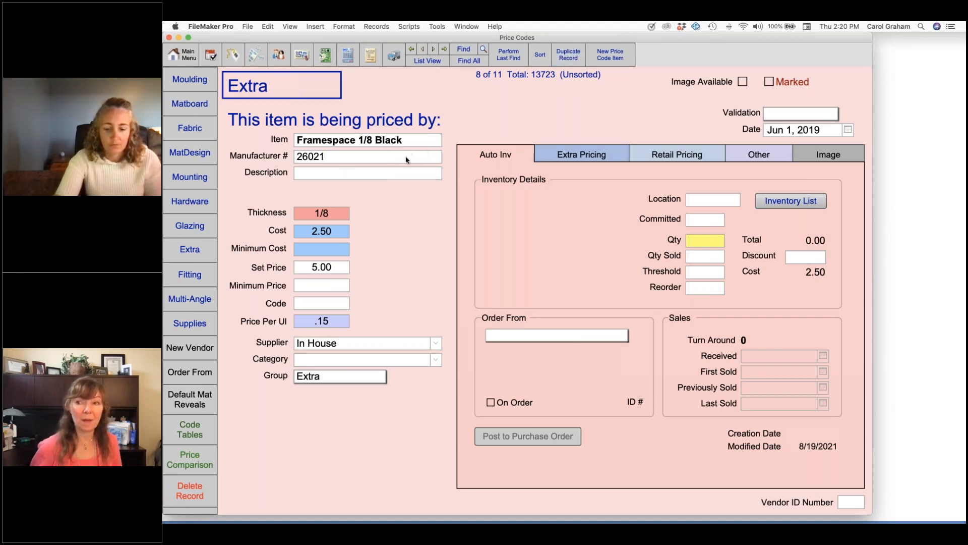
pyautogui.click(421, 145)
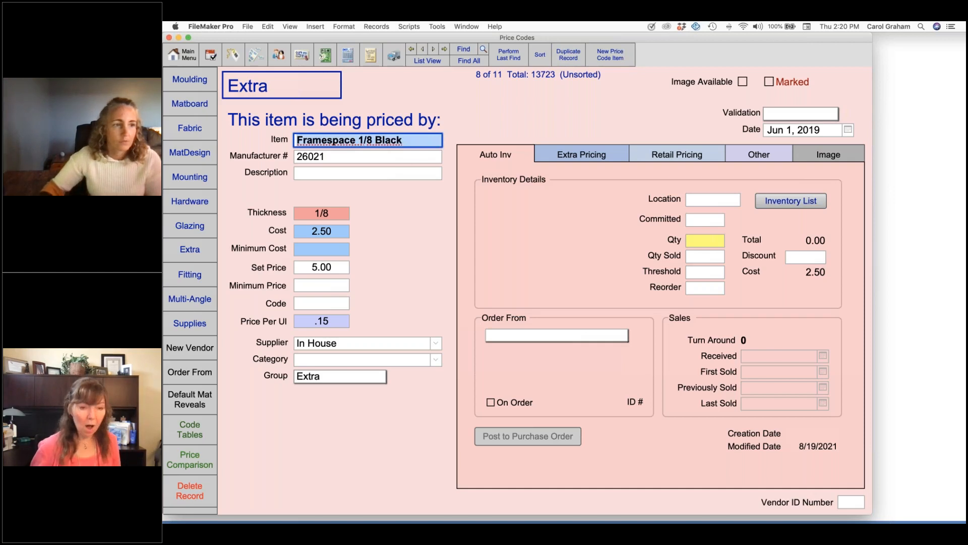
pyautogui.click(268, 26)
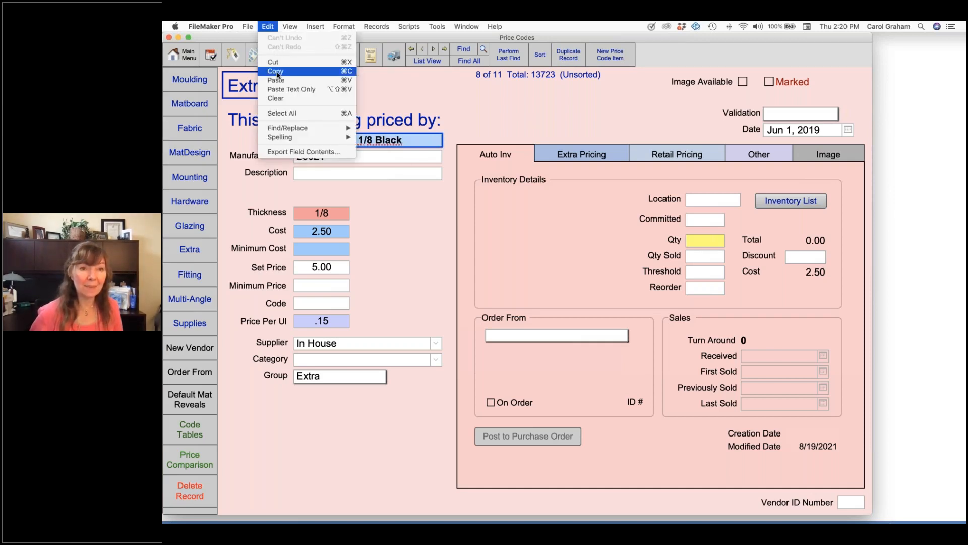
pyautogui.click(276, 71)
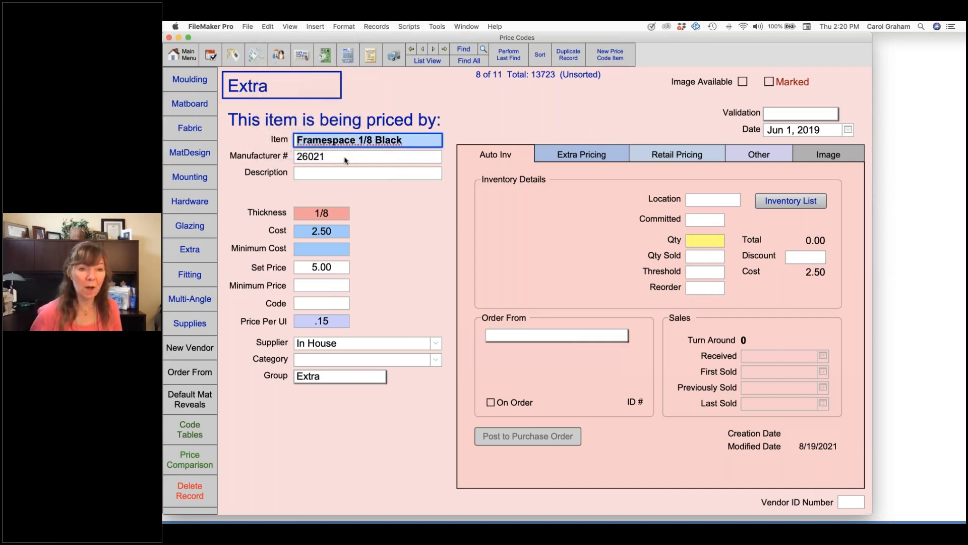
pyautogui.click(564, 58)
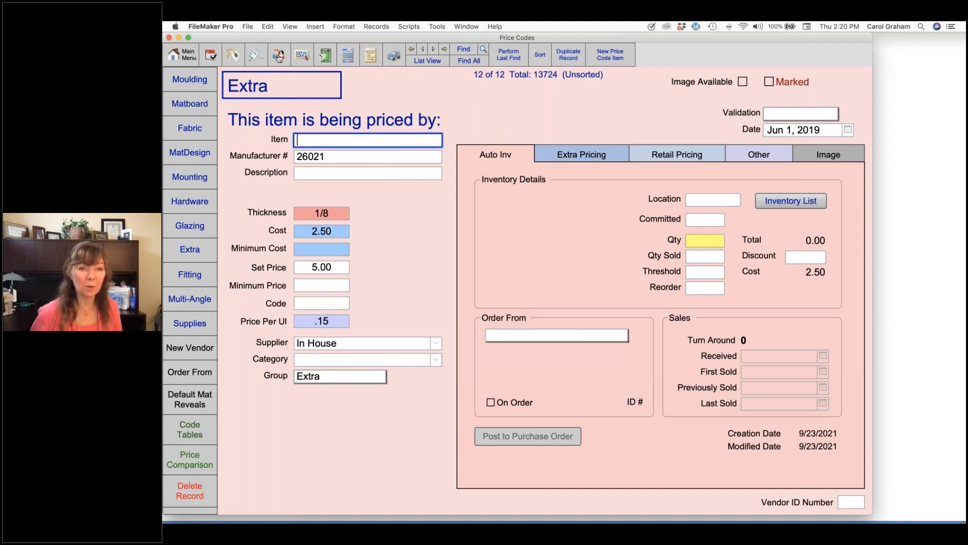
# Paste the copied item name into the duplicated record and replace "Black" with "Clear" so it reads "Framespace 1/8 Clear"
pyautogui.click(268, 26)
pyautogui.click(280, 81)
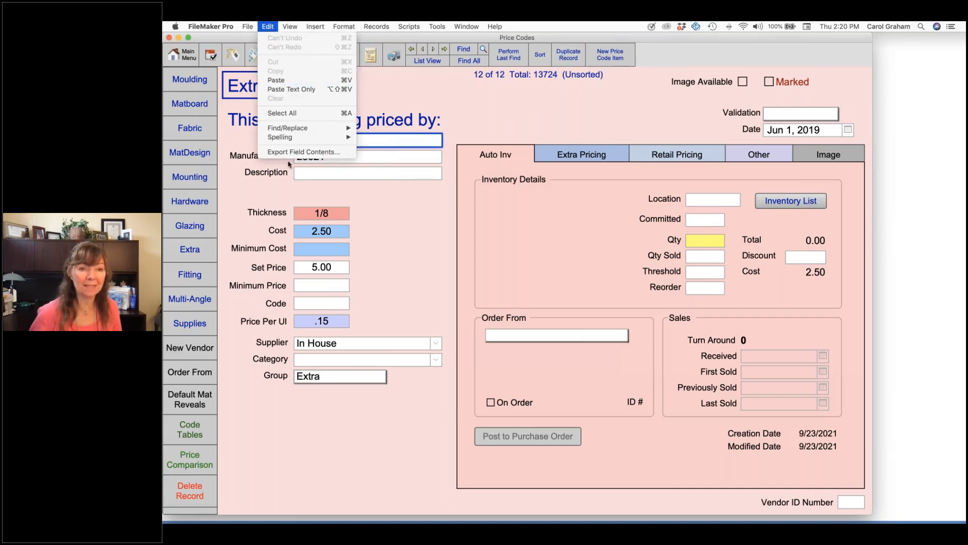
pyautogui.press('BackSpace')
pyautogui.press('BackSpace')
pyautogui.press('BackSpace')
pyautogui.press('BackSpace')
pyautogui.press('BackSpace')
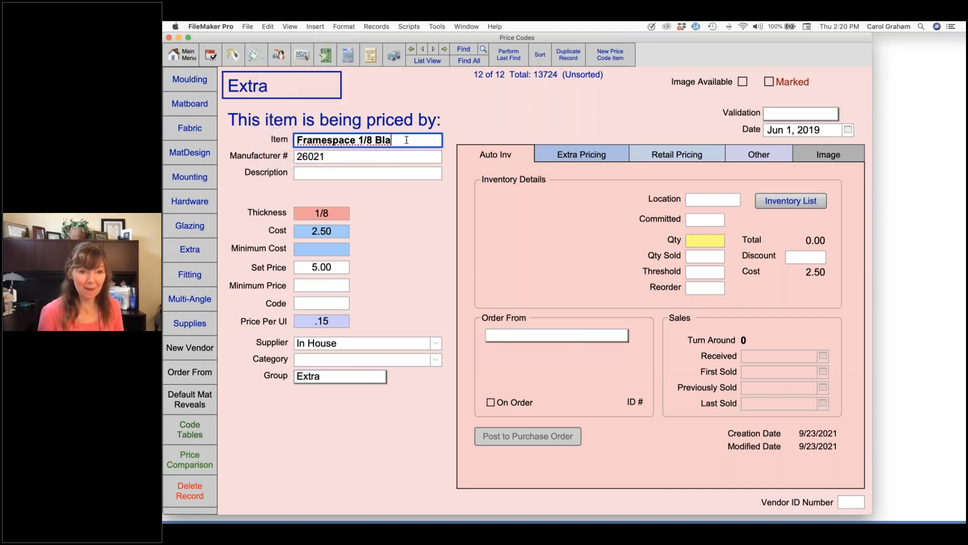
pyautogui.write('Clare')
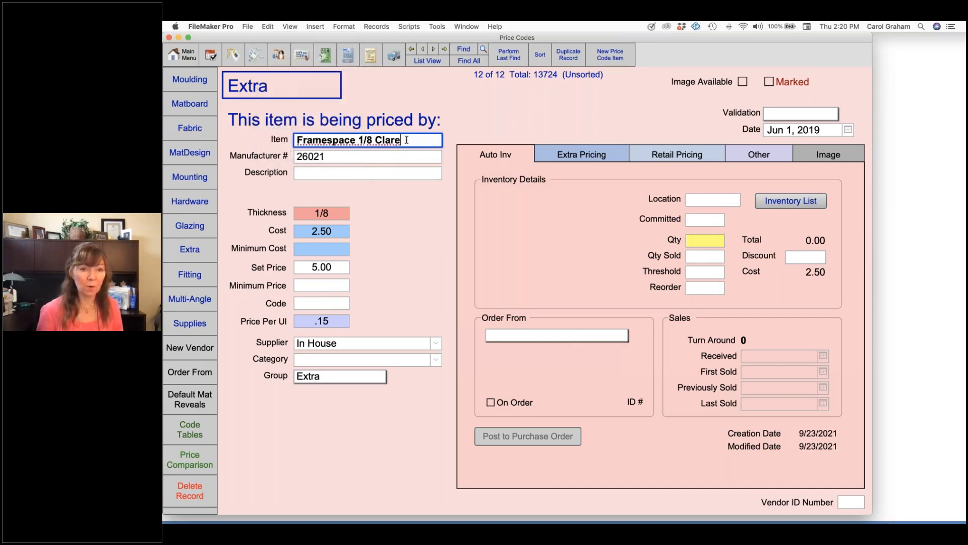
pyautogui.press('BackSpace')
pyautogui.press('BackSpace')
pyautogui.press('BackSpace')
pyautogui.write('ear')
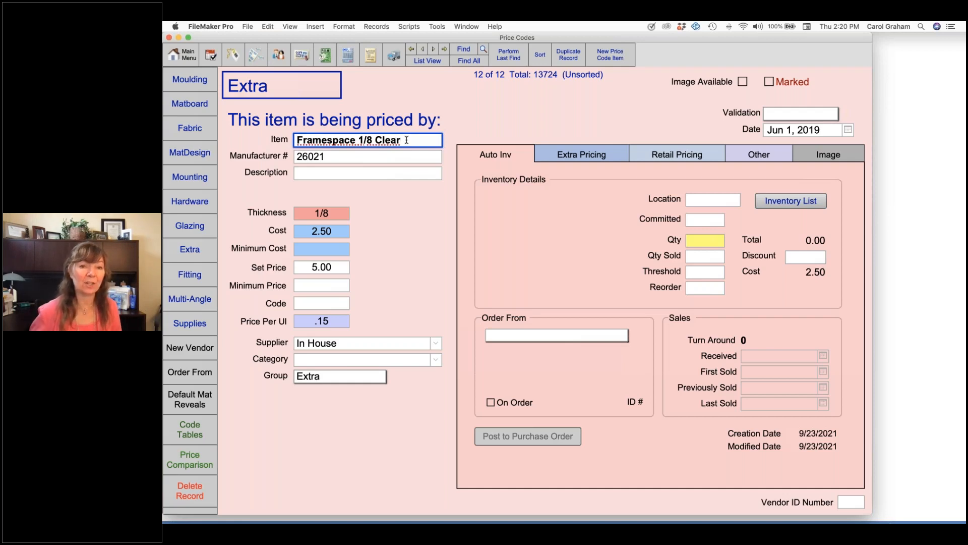
pyautogui.click(462, 119)
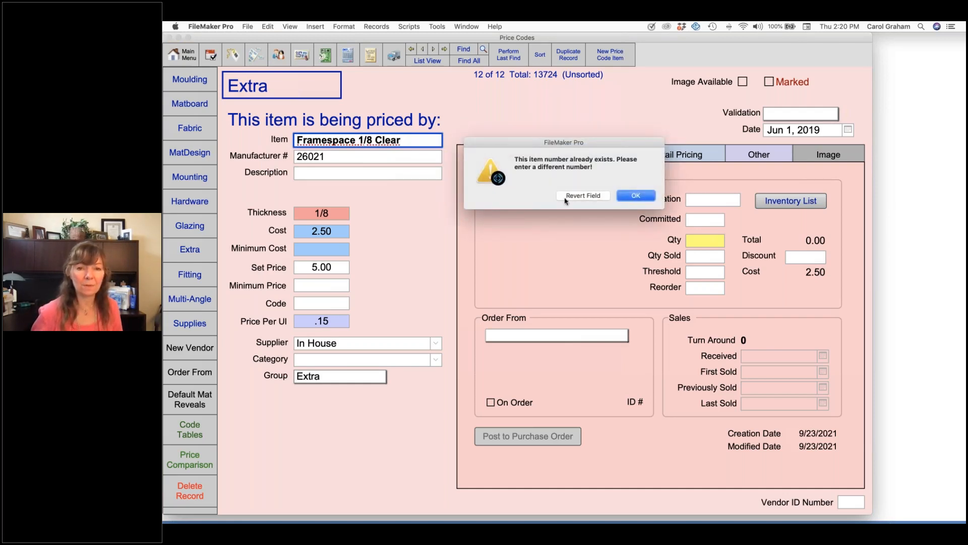
pyautogui.click(636, 197)
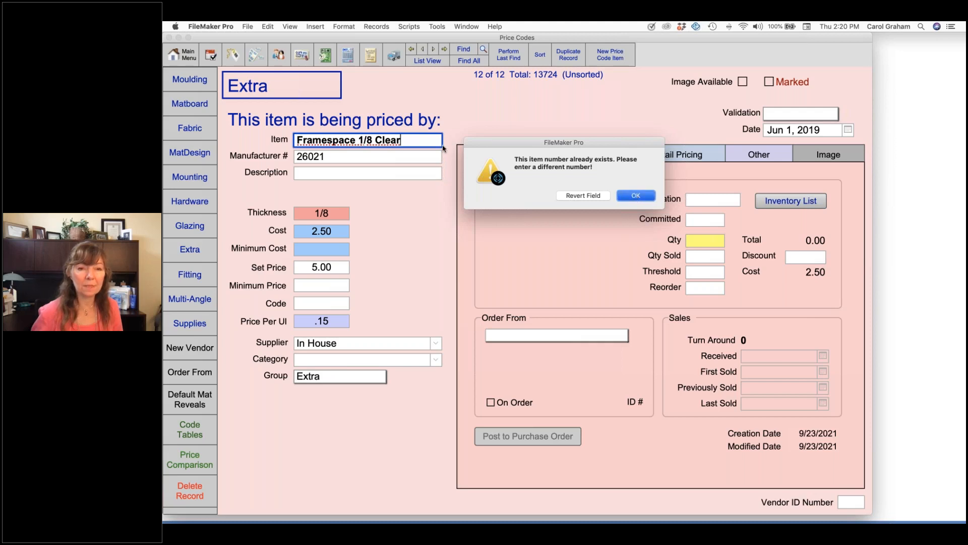
# Change the duplicate's item name to "Framespace 1/4 Clear" and clear its manufacturer number
pyautogui.click(372, 140)
pyautogui.press('BackSpace')
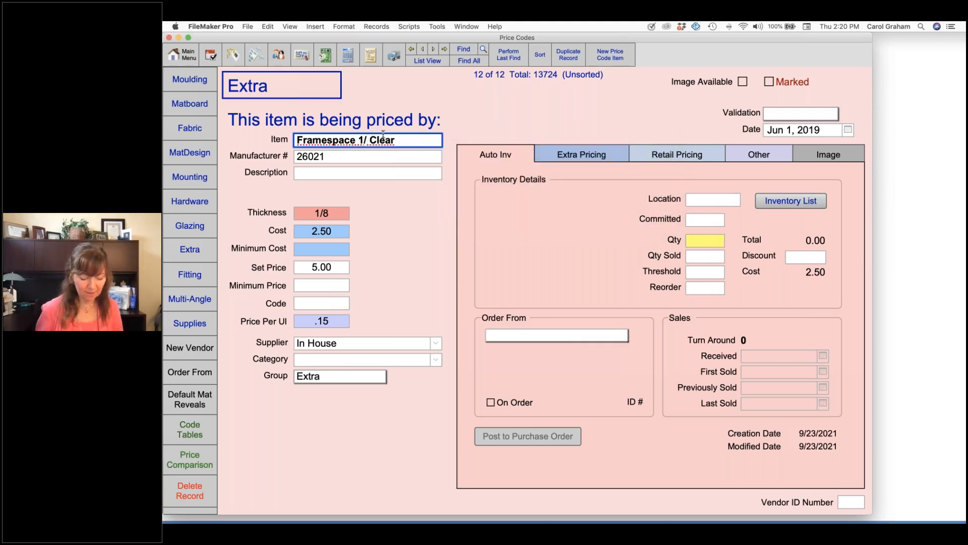
pyautogui.write('4')
pyautogui.click(416, 99)
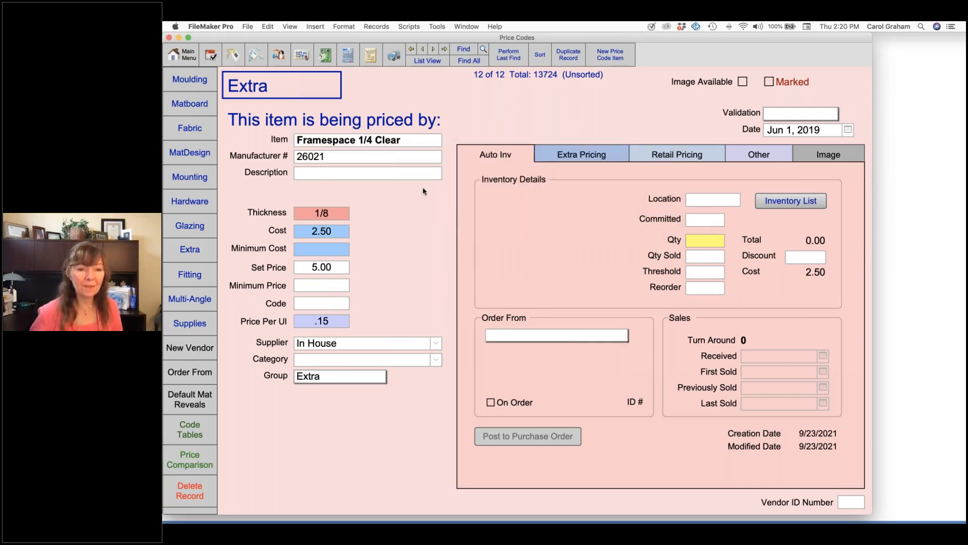
pyautogui.doubleClick(358, 158)
pyautogui.press('BackSpace')
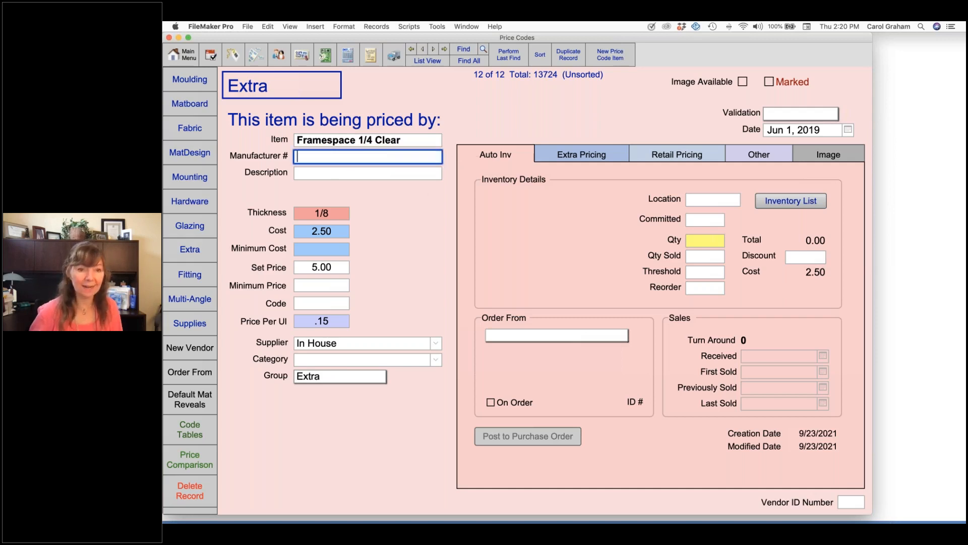
pyautogui.click(380, 213)
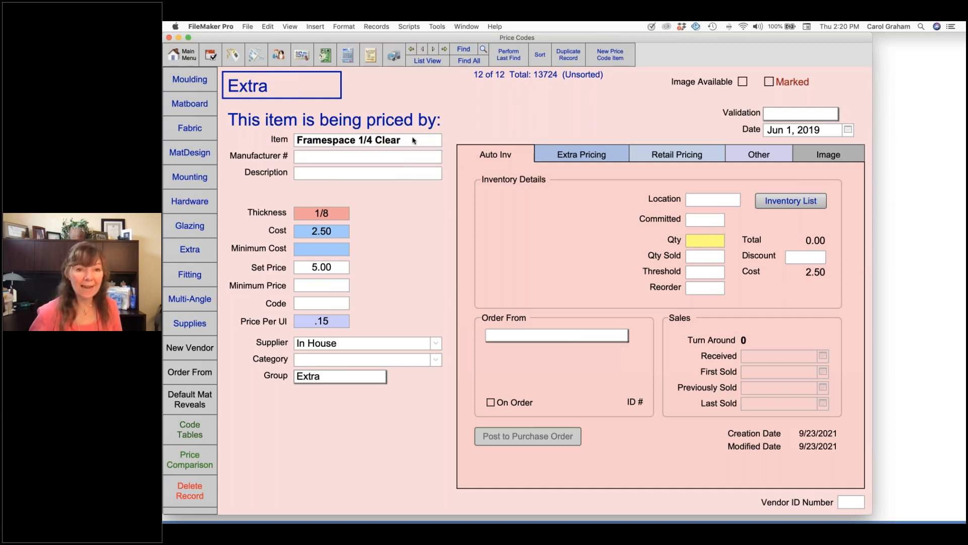
# Return to the Extra list, sort it by item and open the Framespace 1/4 Clear record
pyautogui.click(433, 61)
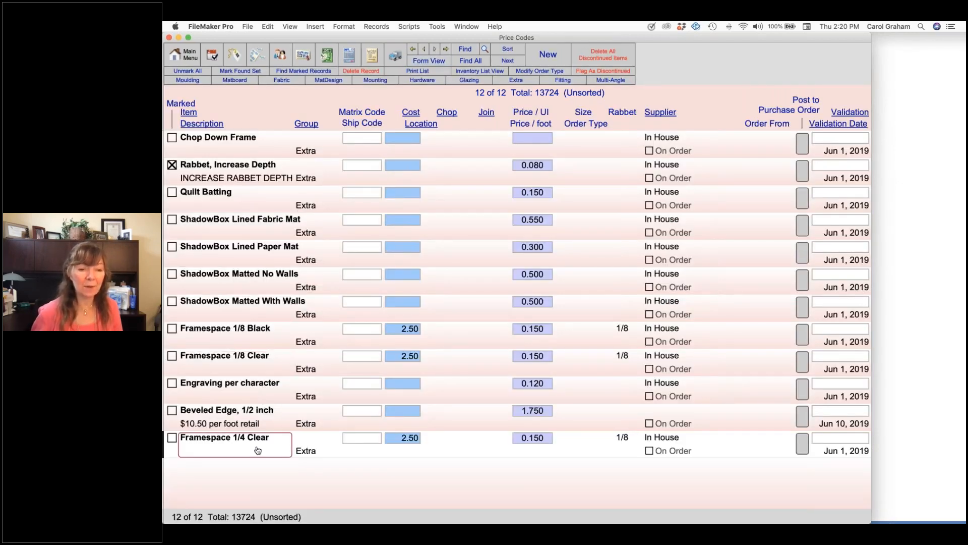
pyautogui.click(189, 112)
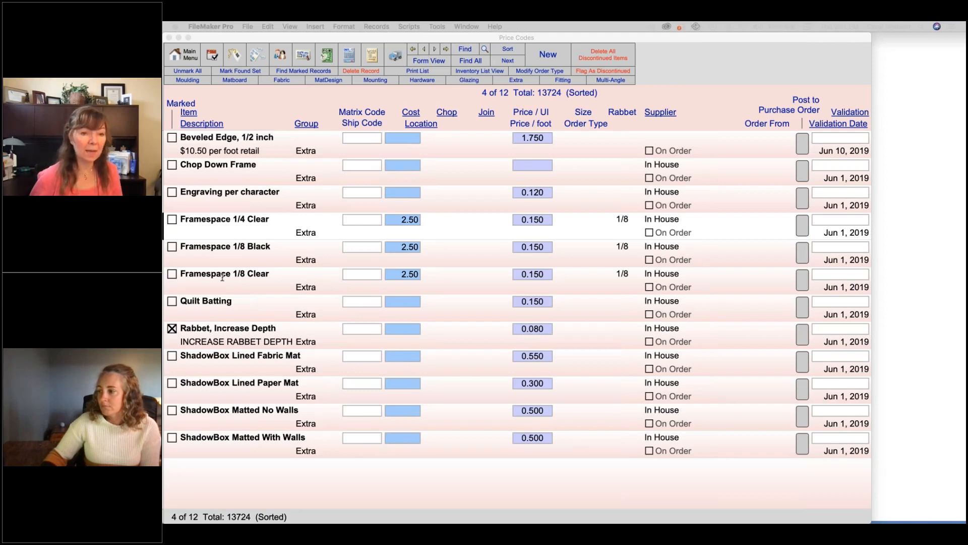
pyautogui.click(228, 227)
pyautogui.click(227, 226)
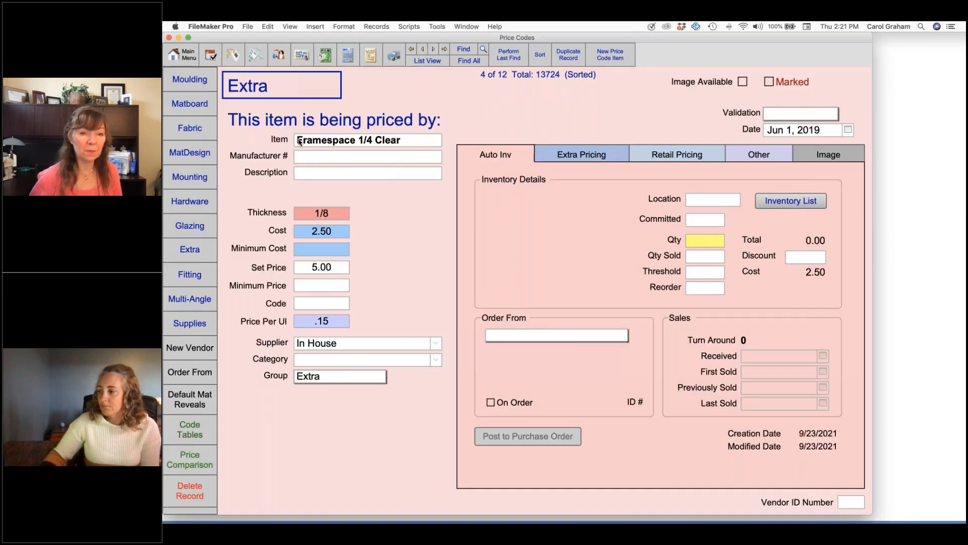
# Rename the item as "01 Framespace 1/4 Clear", confirm the item number change and return to the list
pyautogui.click(299, 142)
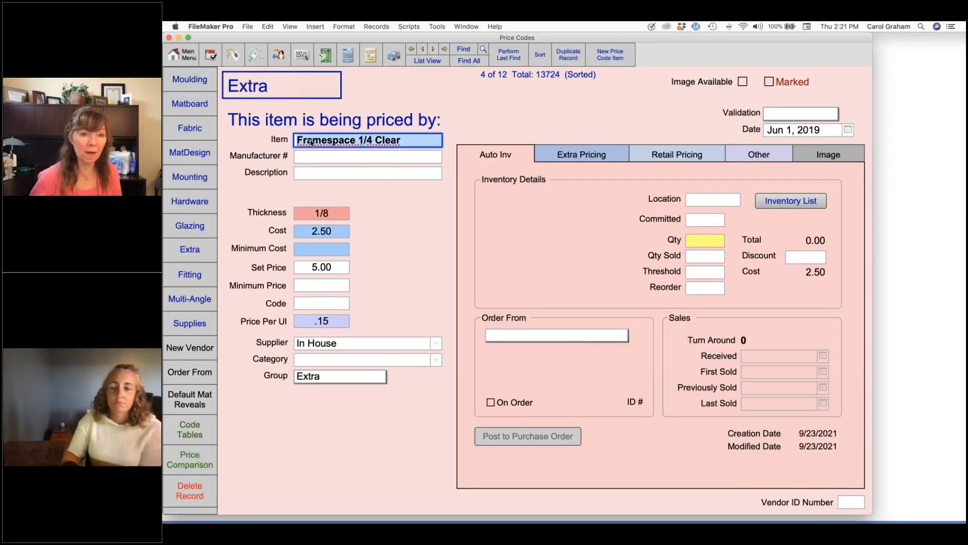
pyautogui.click(311, 142)
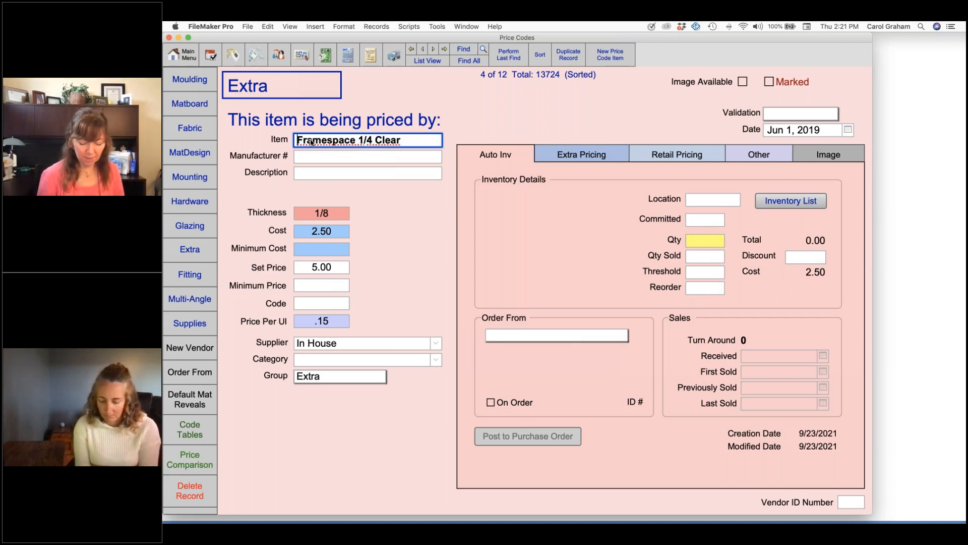
pyautogui.write('01')
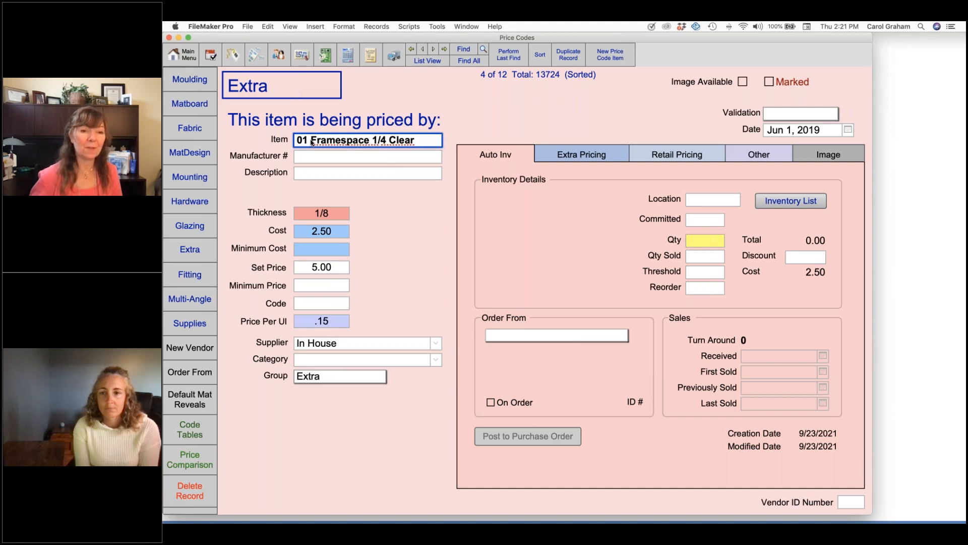
pyautogui.click(418, 101)
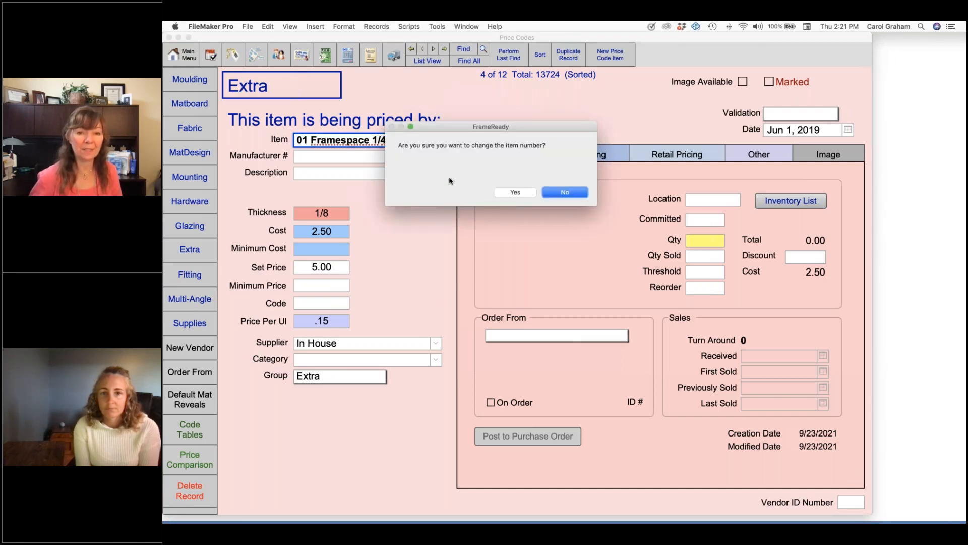
pyautogui.click(514, 193)
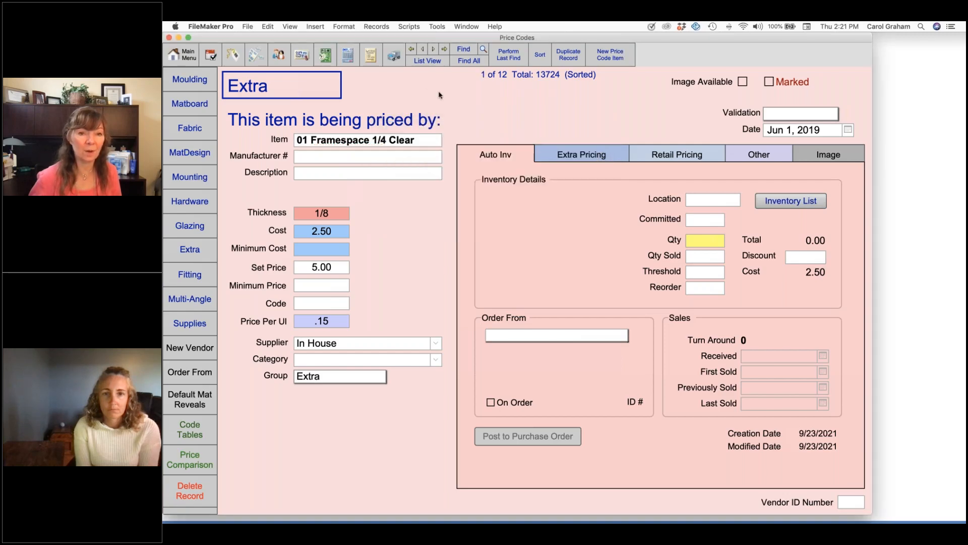
pyautogui.click(427, 60)
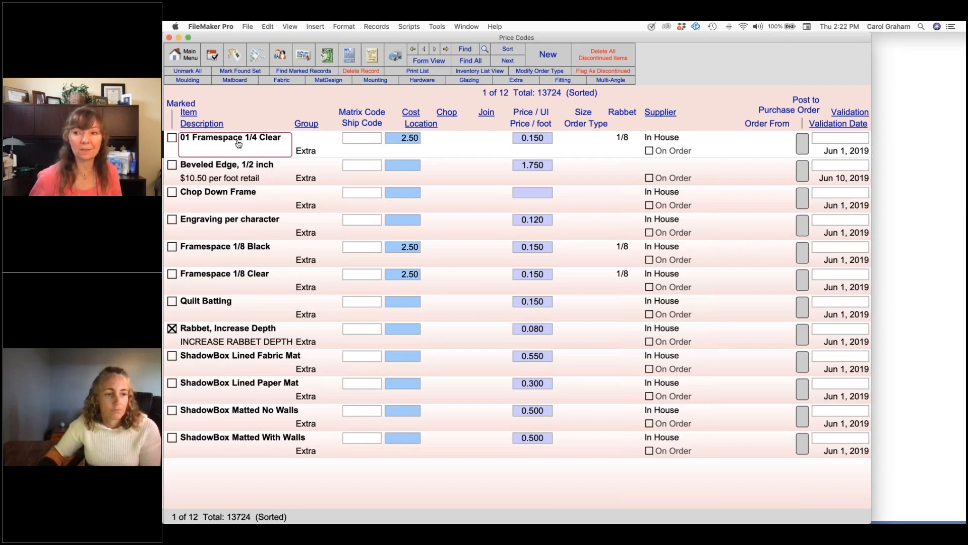
pyautogui.click(265, 92)
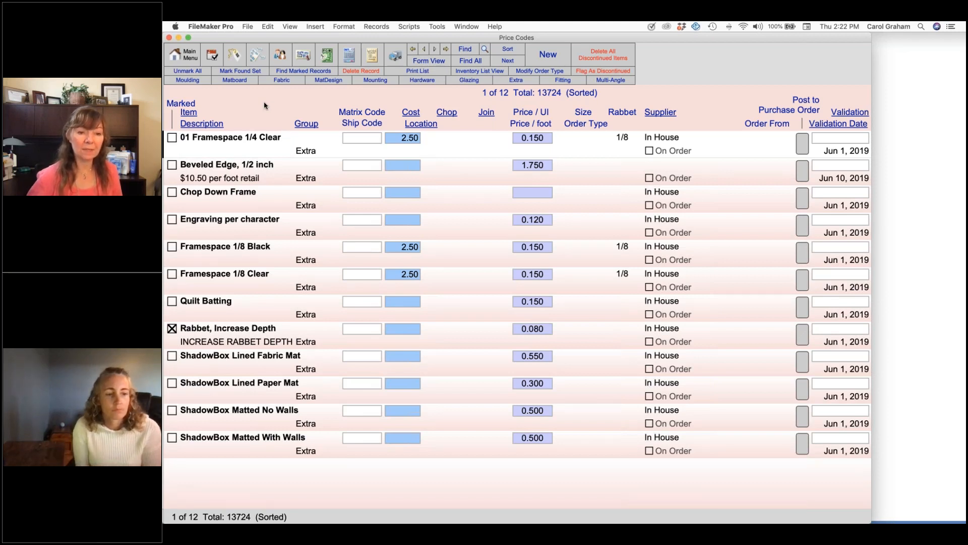
# Add a new price code item in the Extra group and name it "Framespace 1/4 Black"
pyautogui.click(553, 56)
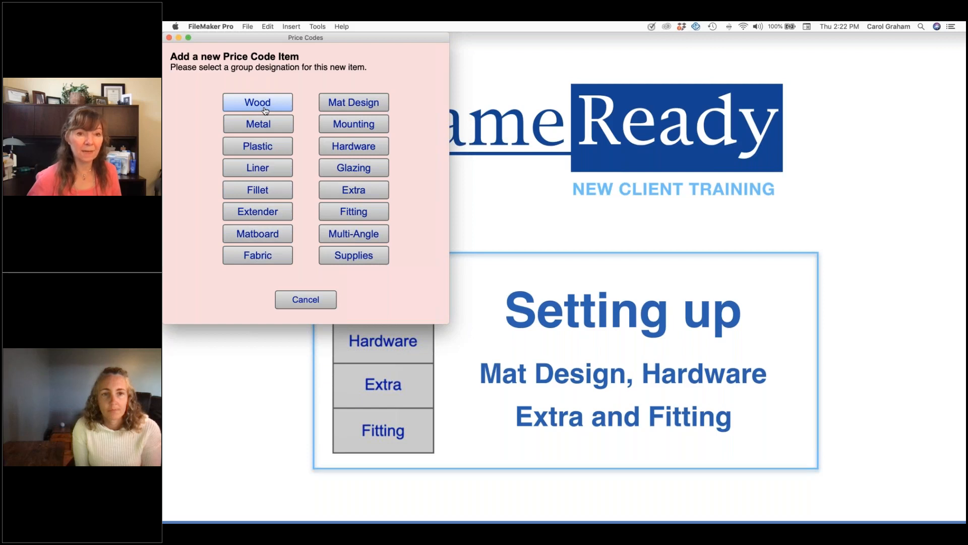
pyautogui.click(378, 193)
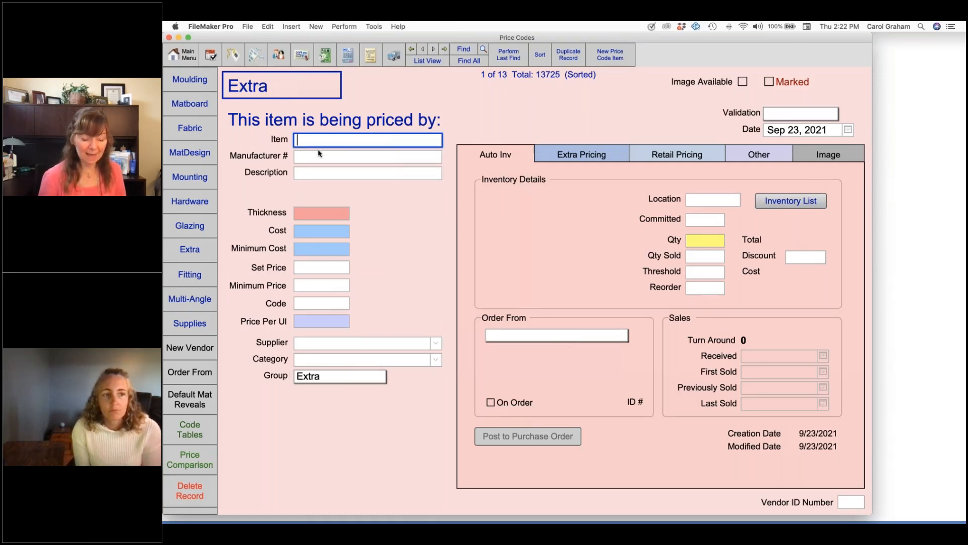
pyautogui.write('Frame')
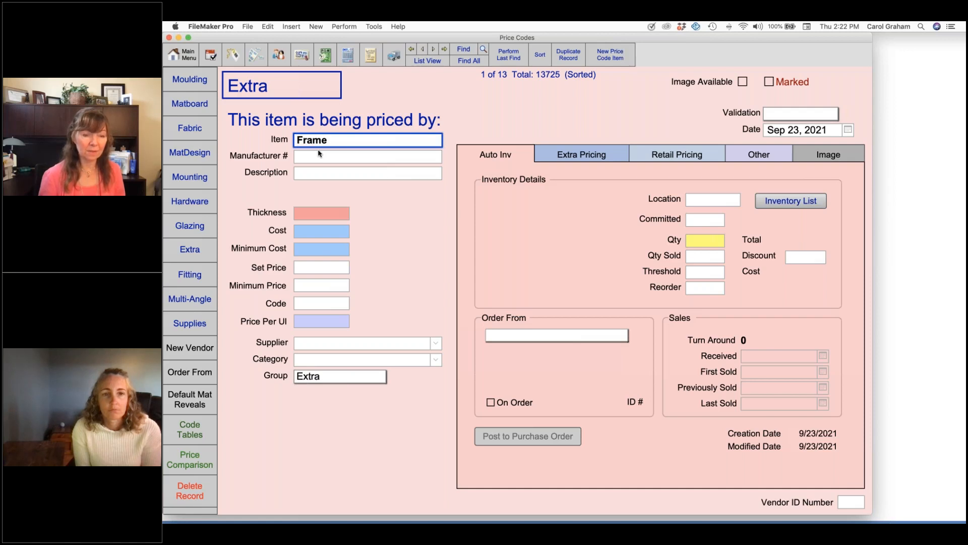
pyautogui.write('space 1/4 ')
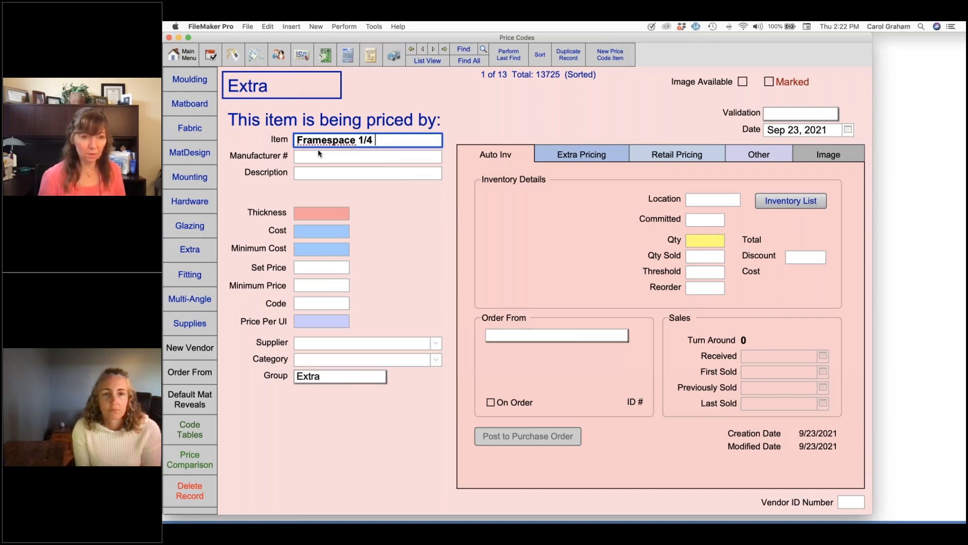
pyautogui.write('Black')
pyautogui.click(401, 269)
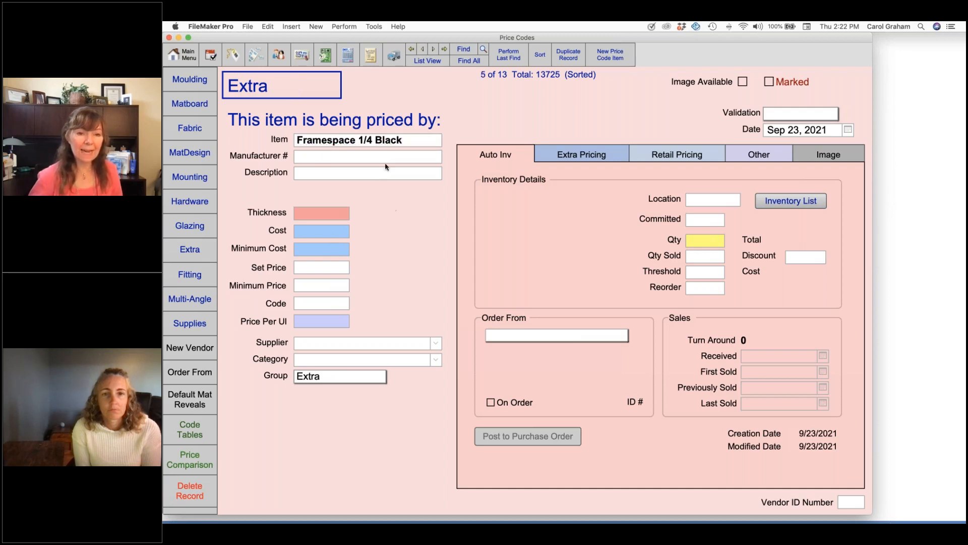
pyautogui.click(329, 231)
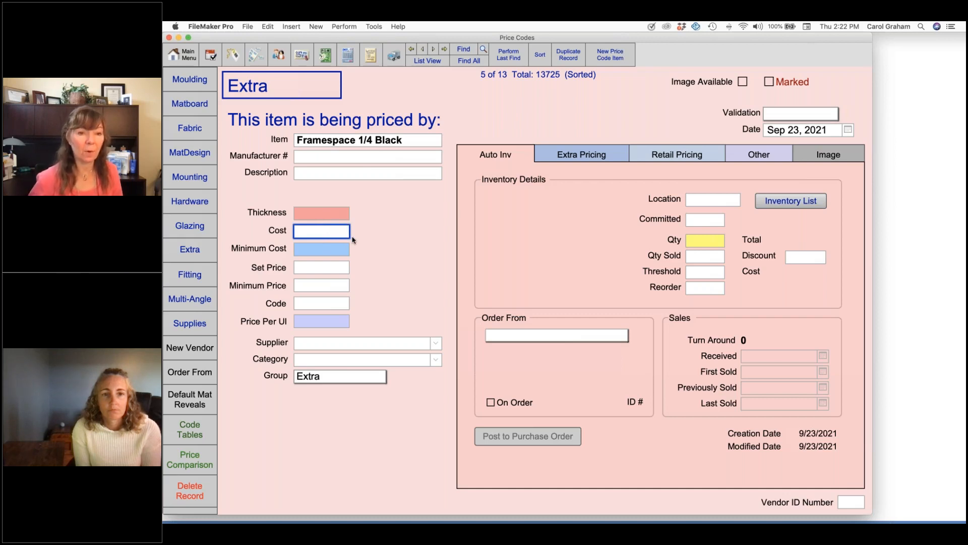
pyautogui.click(373, 255)
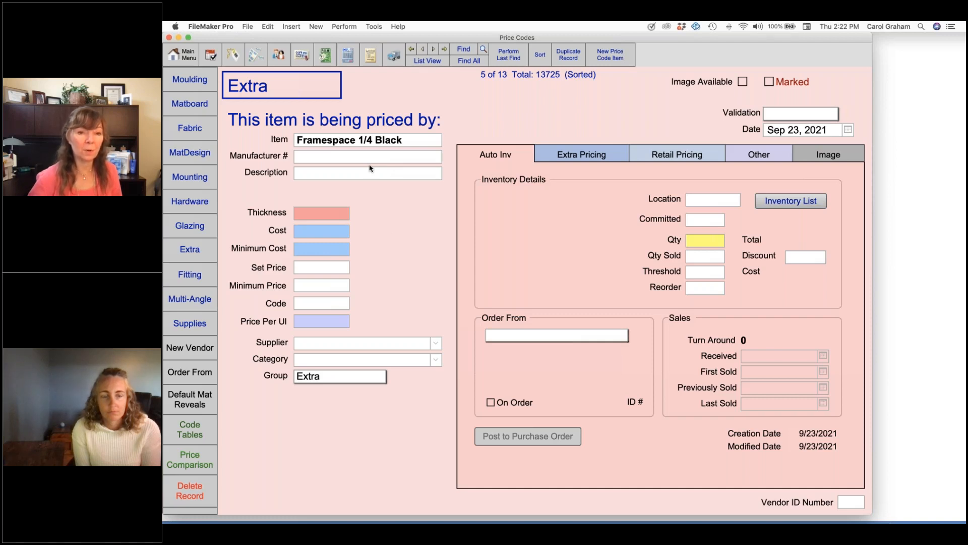
# Change the Framespace 1/4 Black item's group to Fitting and switch the record to the matching Fitting layout
pyautogui.click(333, 379)
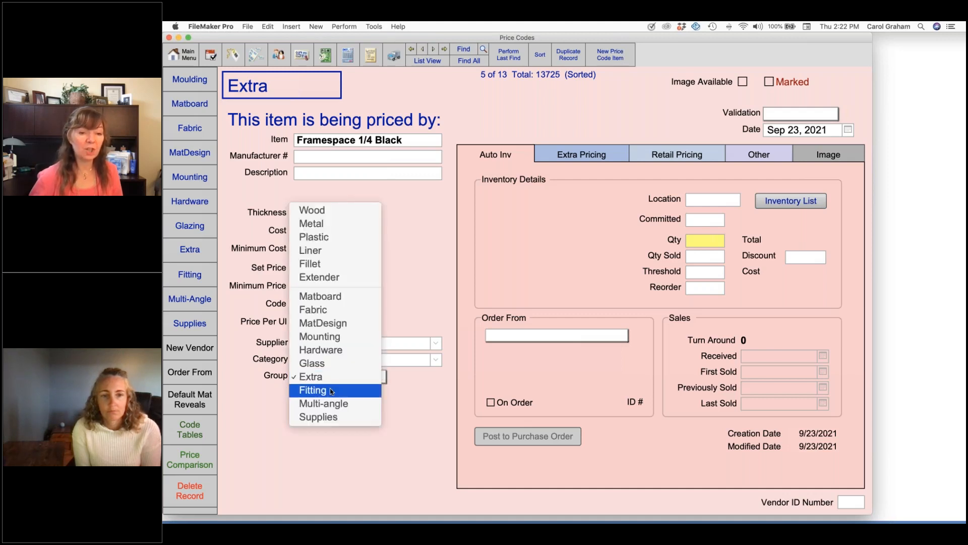
pyautogui.click(331, 391)
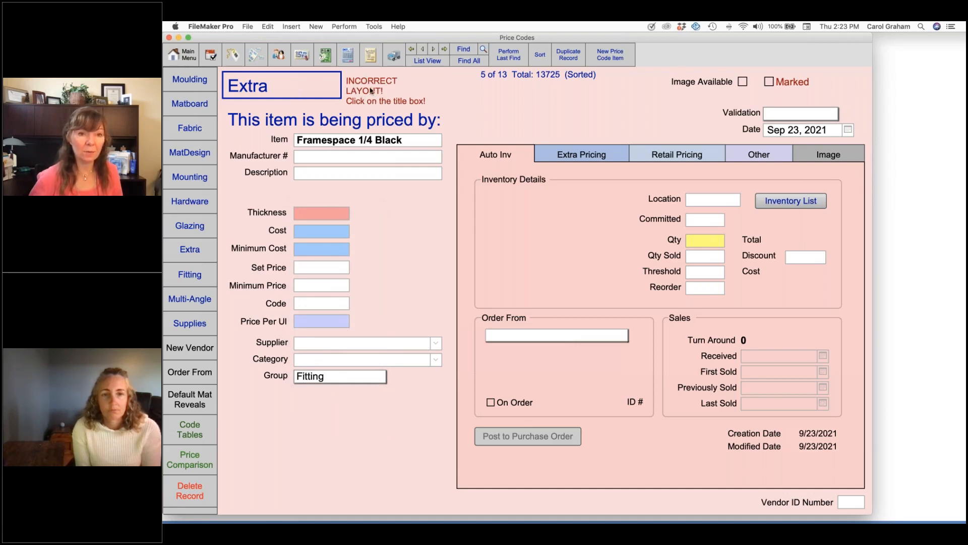
pyautogui.click(275, 87)
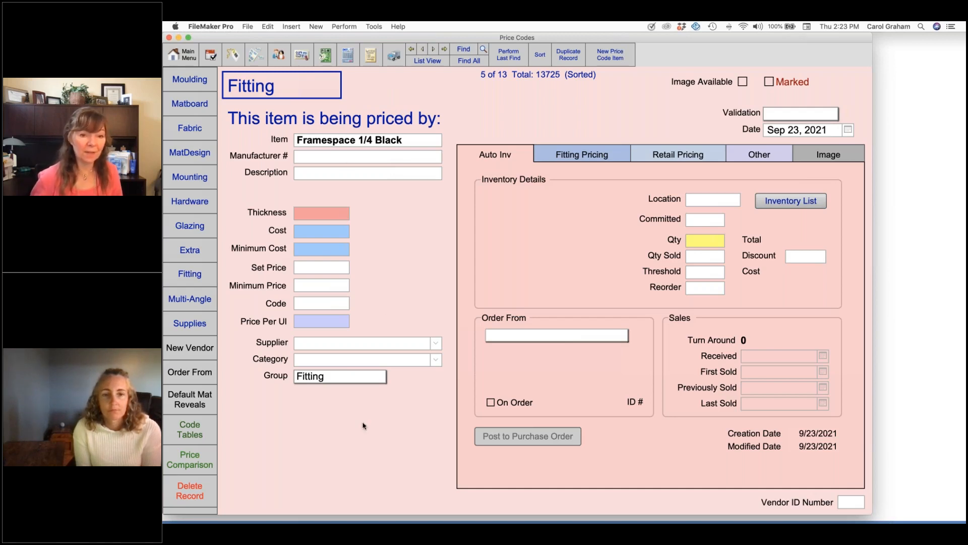
# Permanently delete the Framespace 1/4 Black record and confirm the deletion
pyautogui.click(191, 490)
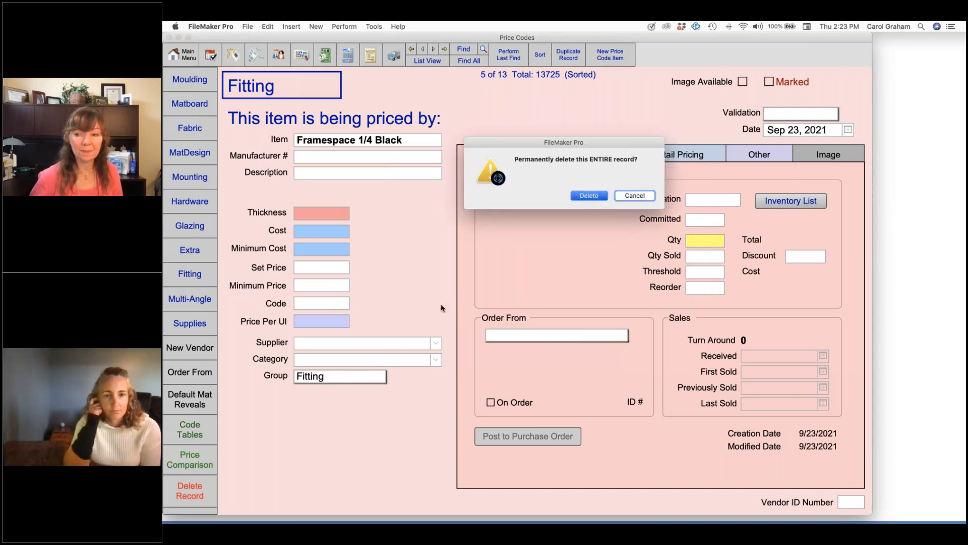
pyautogui.press('Return')
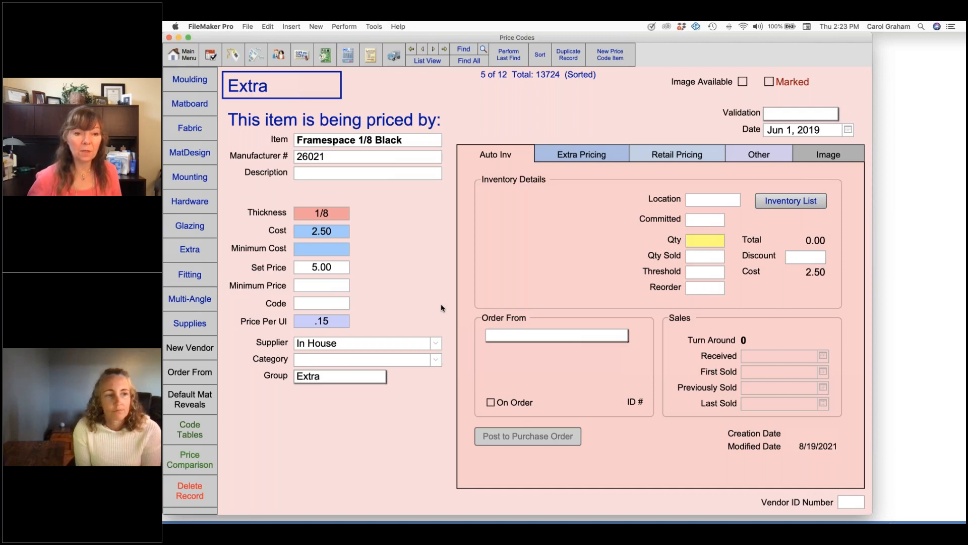
# Return to list view, show the Fitting price codes and open the "Labor, 1 hour" record
pyautogui.click(427, 61)
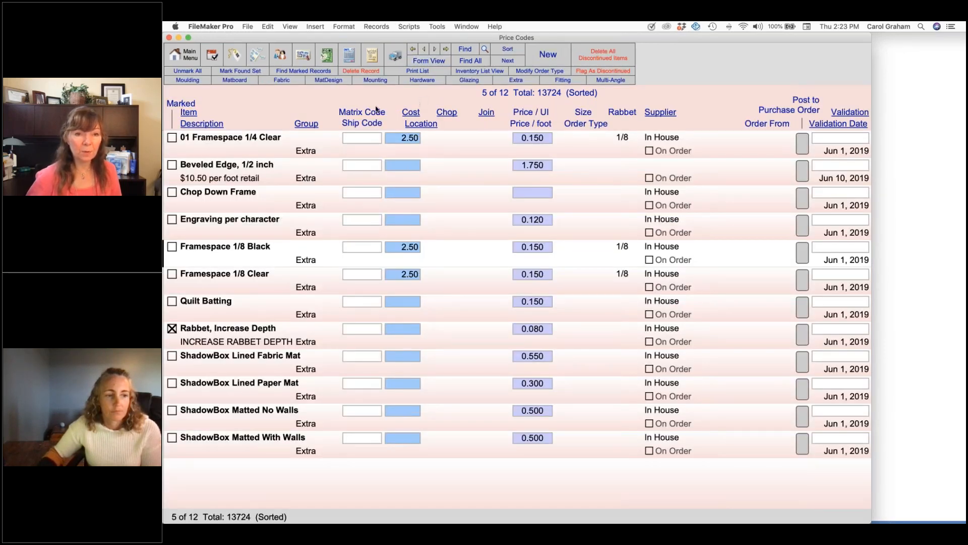
pyautogui.click(569, 84)
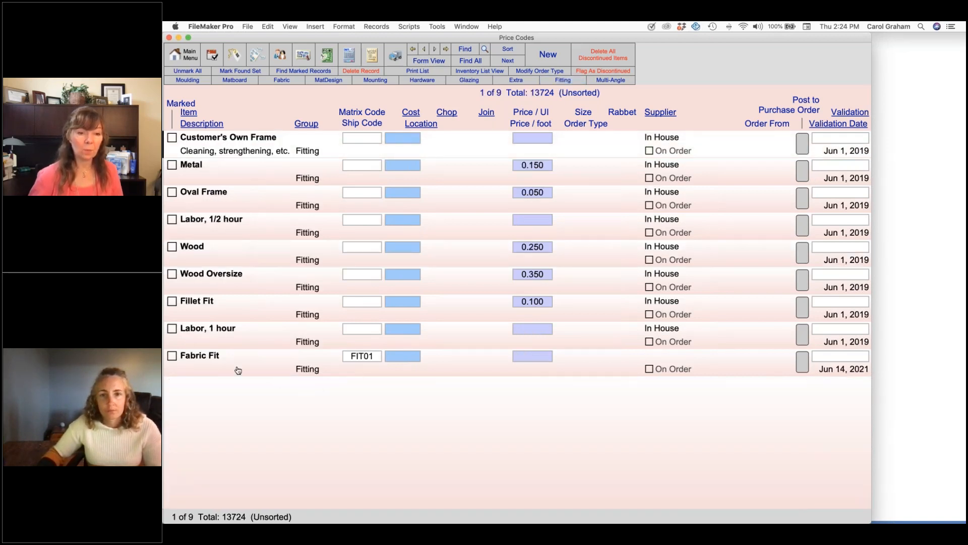
pyautogui.click(236, 338)
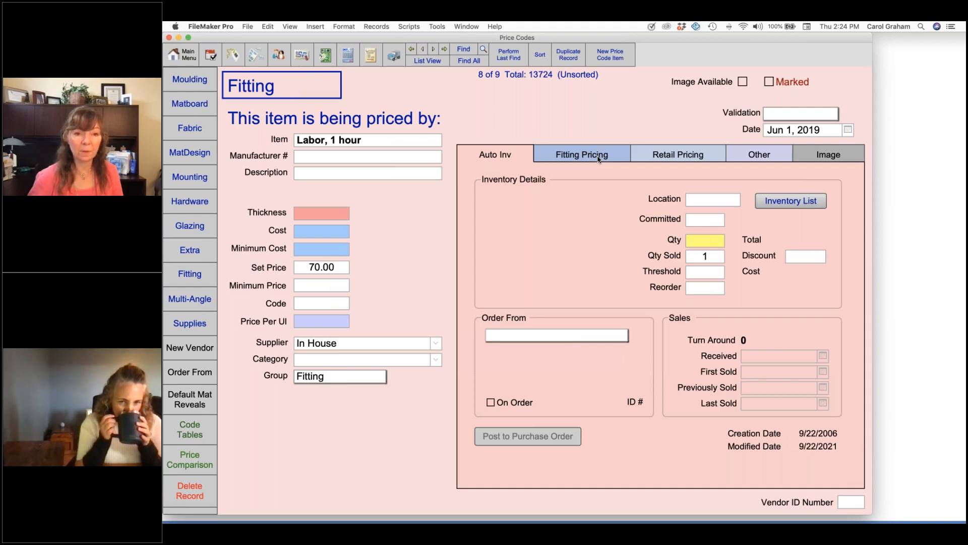
# Set the Labor, 1 hour item's set price to 75 in its fitting pricing
pyautogui.click(597, 156)
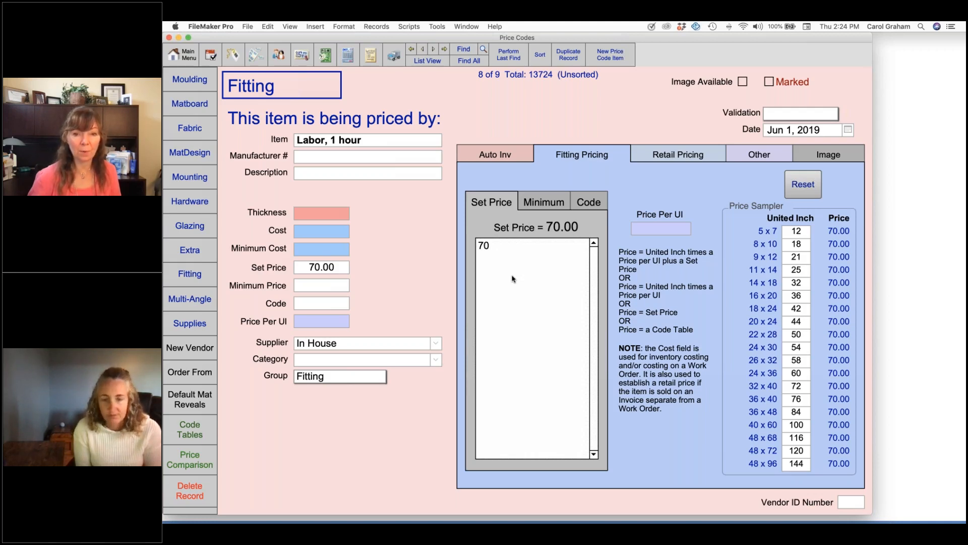
pyautogui.moveTo(509, 251); pyautogui.dragTo(455, 240)
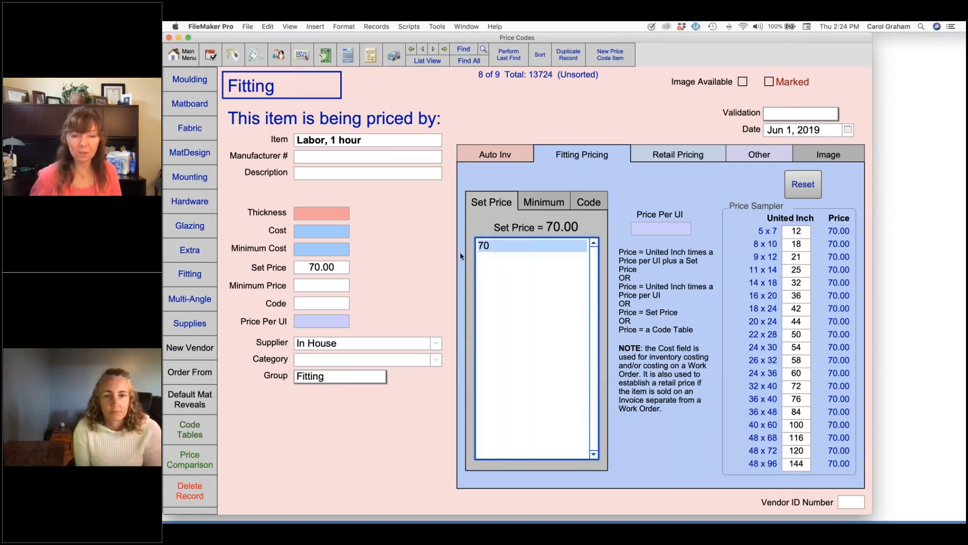
pyautogui.write('75')
pyautogui.click(450, 253)
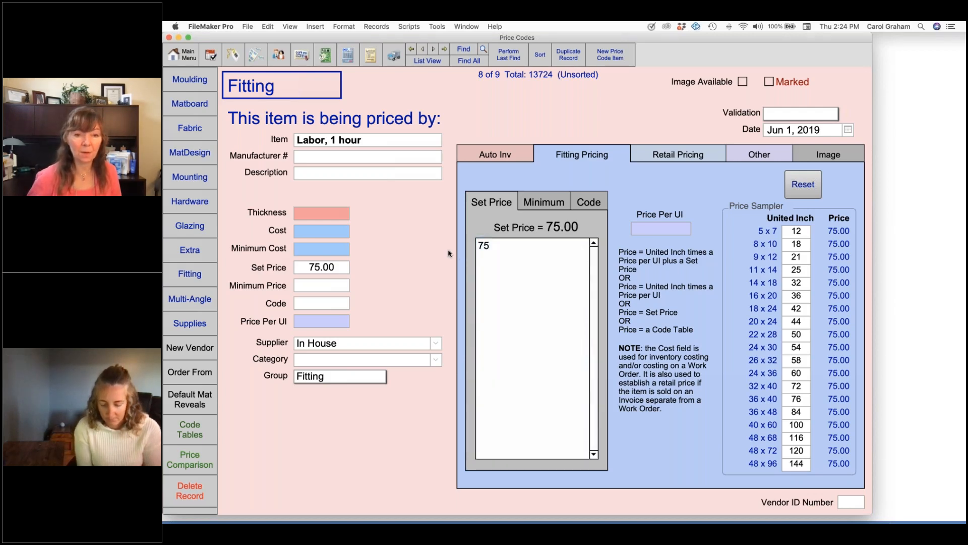
# Change the Labor, 1 hour item's set price formula to 72.50 and set its date to today, Sep 23, 2021
pyautogui.click(333, 269)
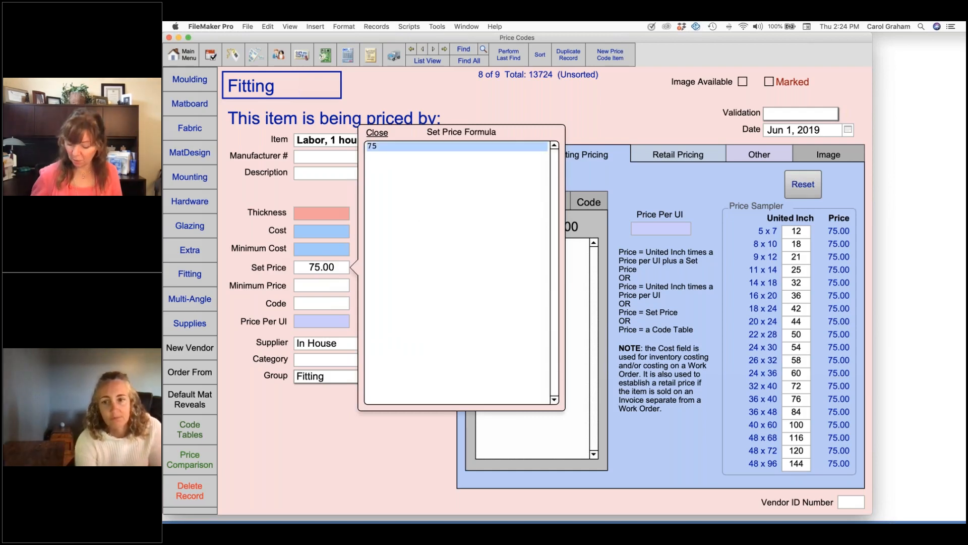
pyautogui.write('72.50')
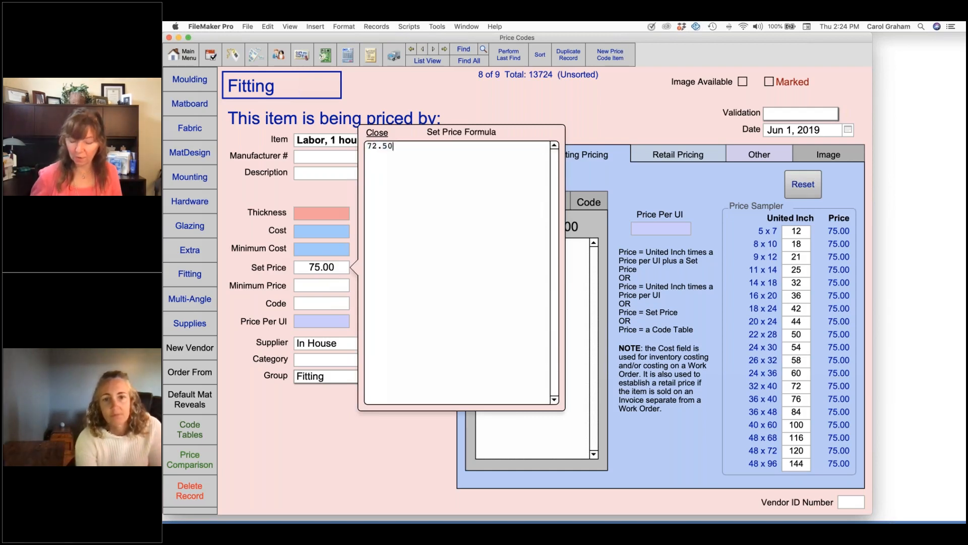
pyautogui.click(377, 133)
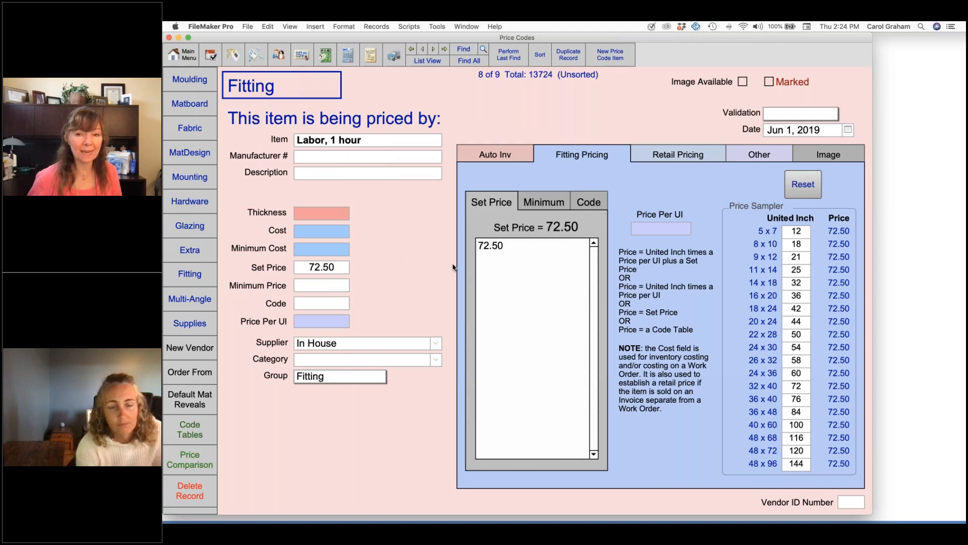
pyautogui.click(848, 131)
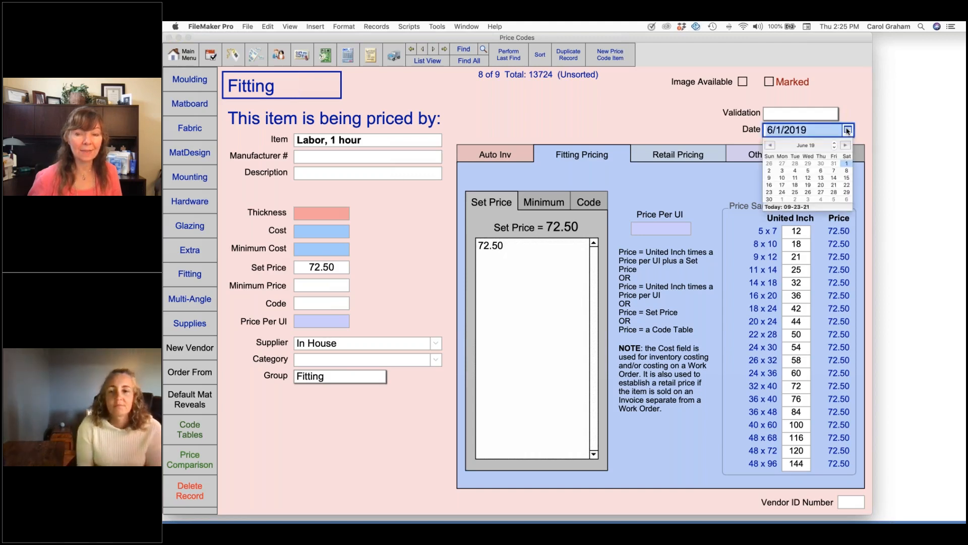
pyautogui.click(807, 209)
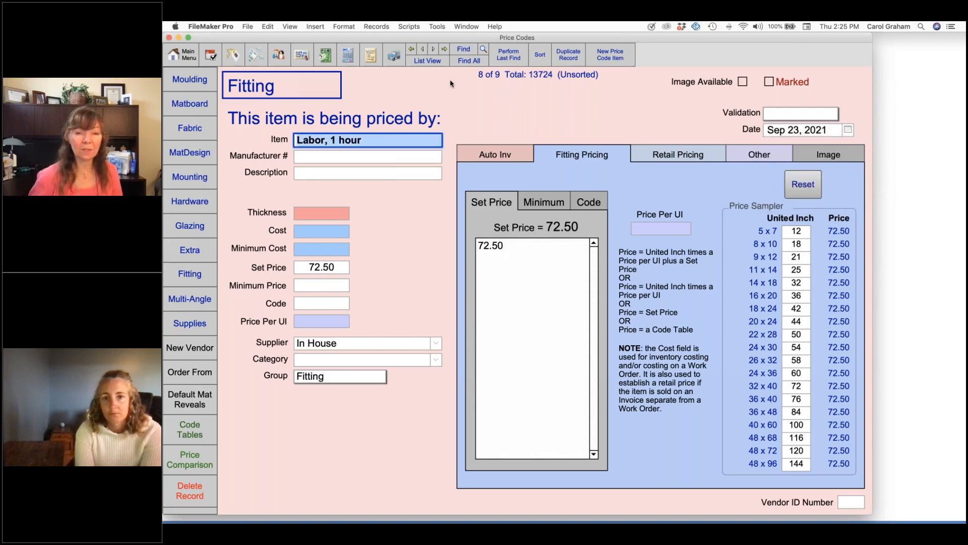
# Return to list view, show the Hardware price codes and open the Easel Back - 11x14 item's hardware pricing formula
pyautogui.click(427, 60)
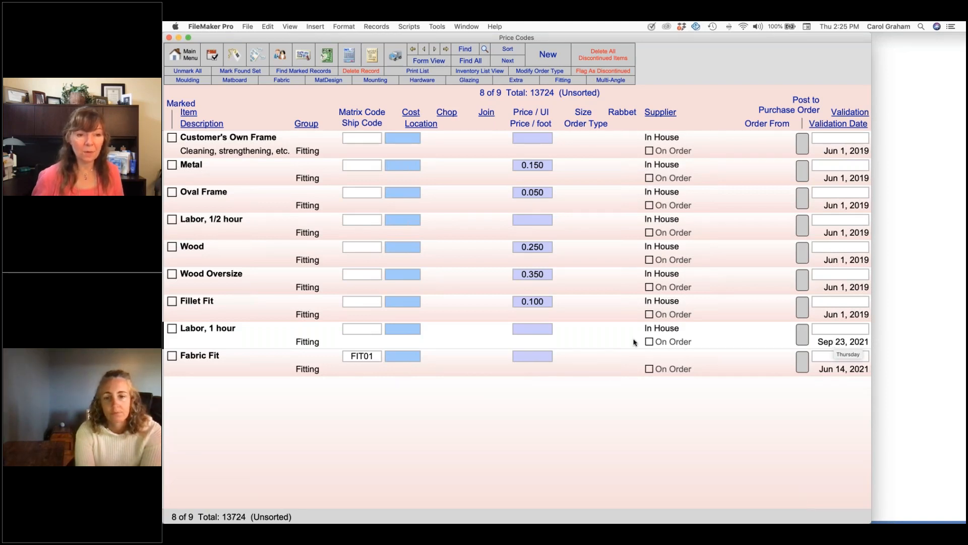
pyautogui.click(234, 336)
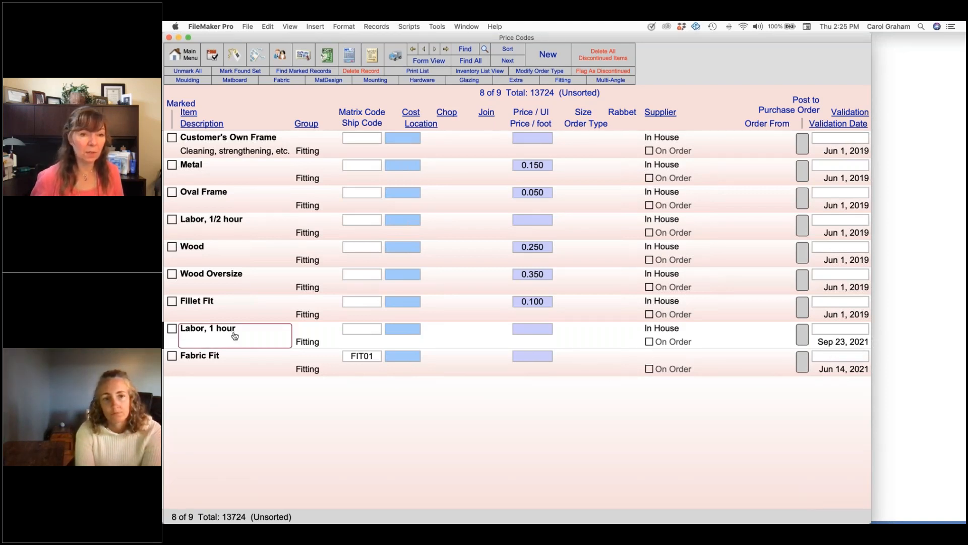
pyautogui.click(422, 81)
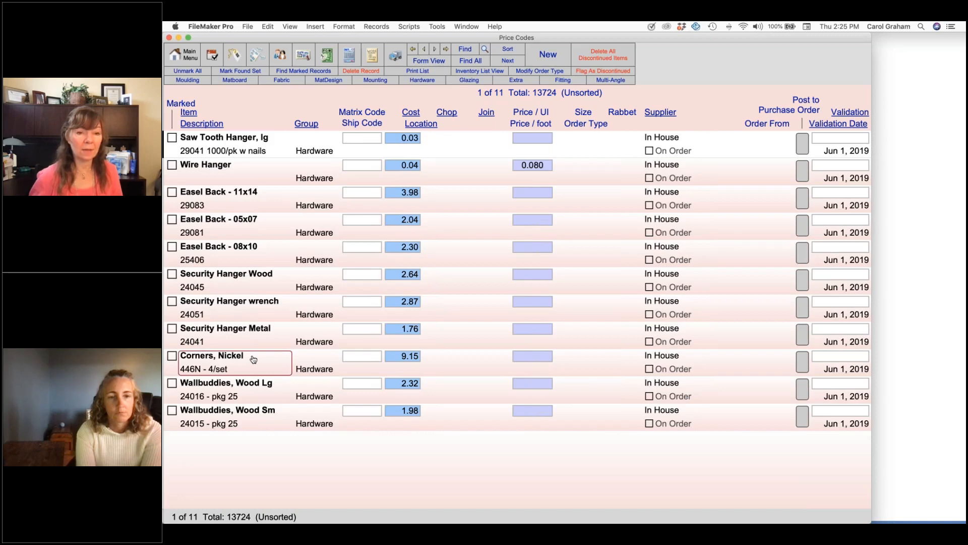
pyautogui.click(229, 198)
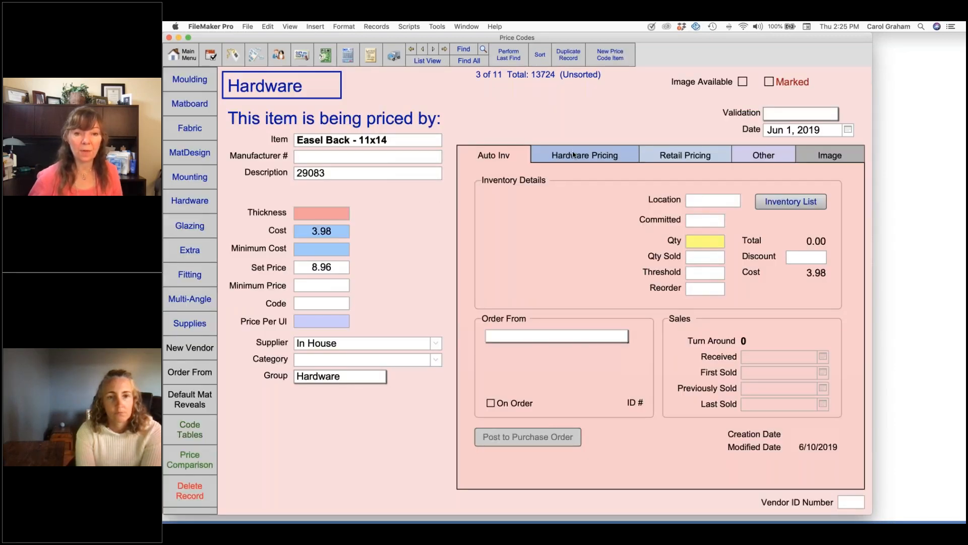
pyautogui.click(574, 155)
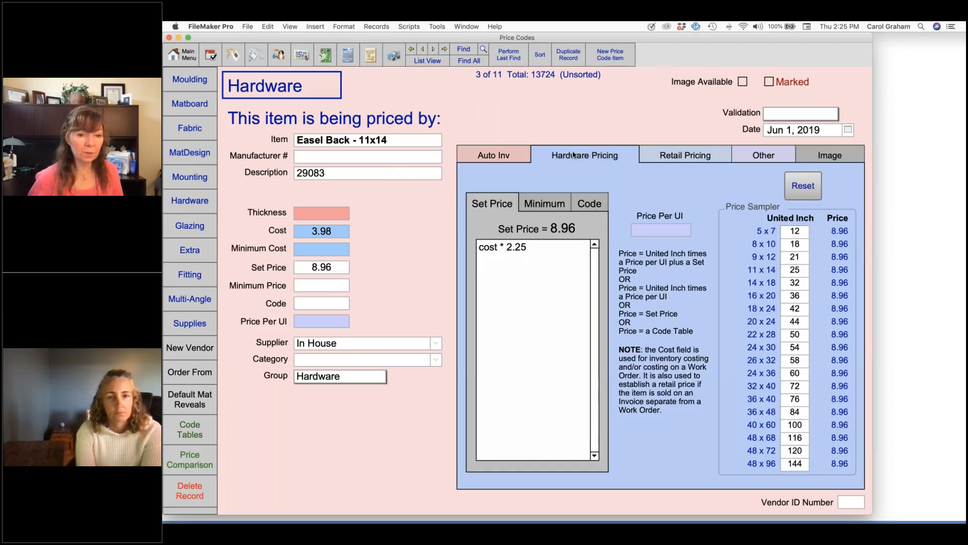
pyautogui.click(492, 250)
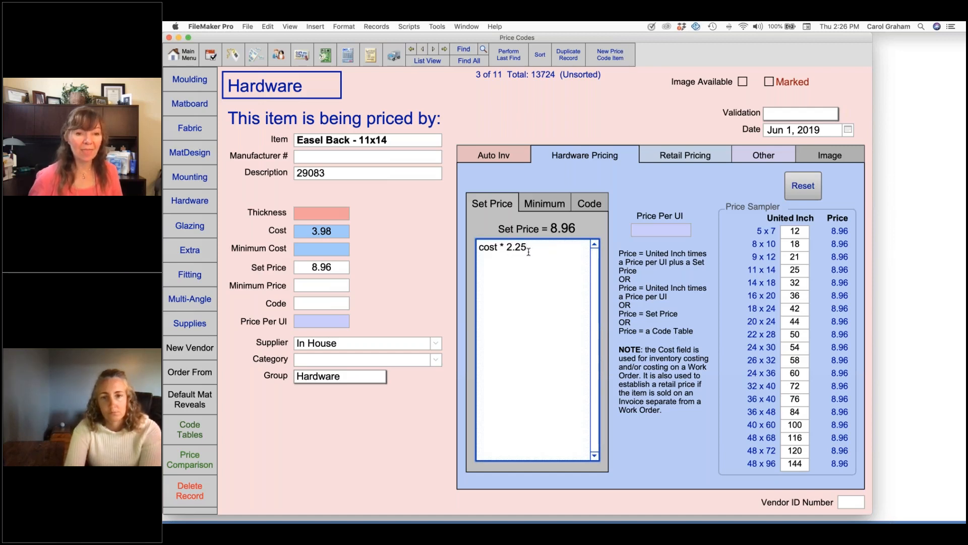
# Set the Easel Back - 11x14 item's cost to 4.10
pyautogui.click(335, 224)
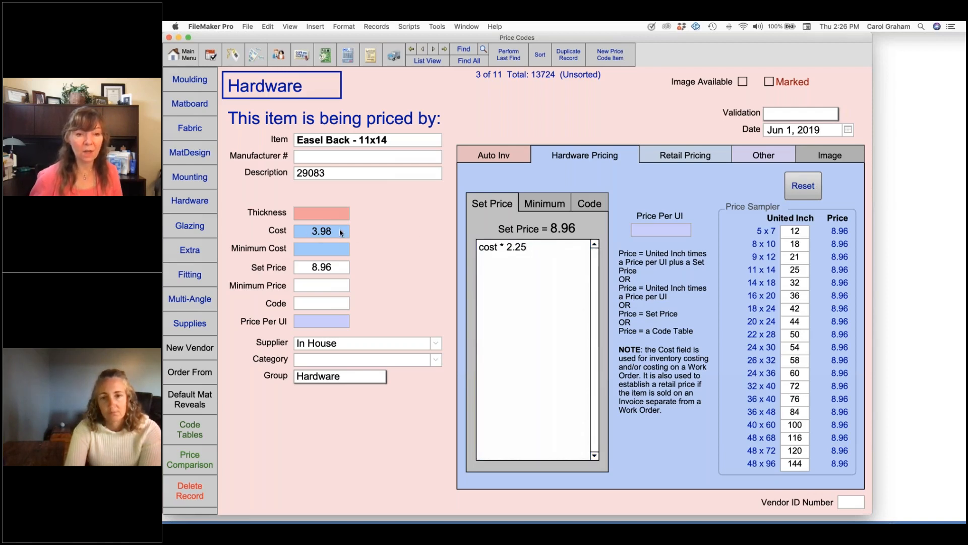
pyautogui.click(343, 233)
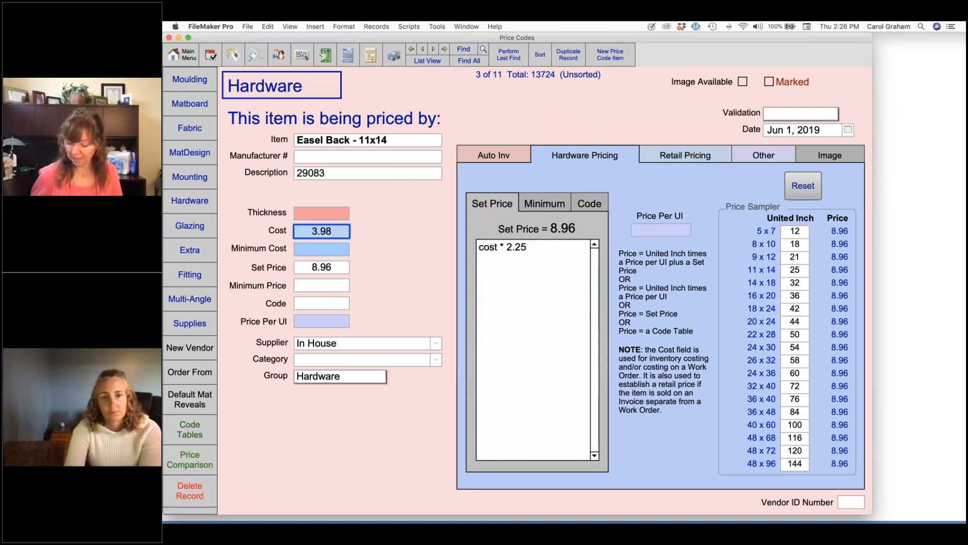
pyautogui.write('4.0')
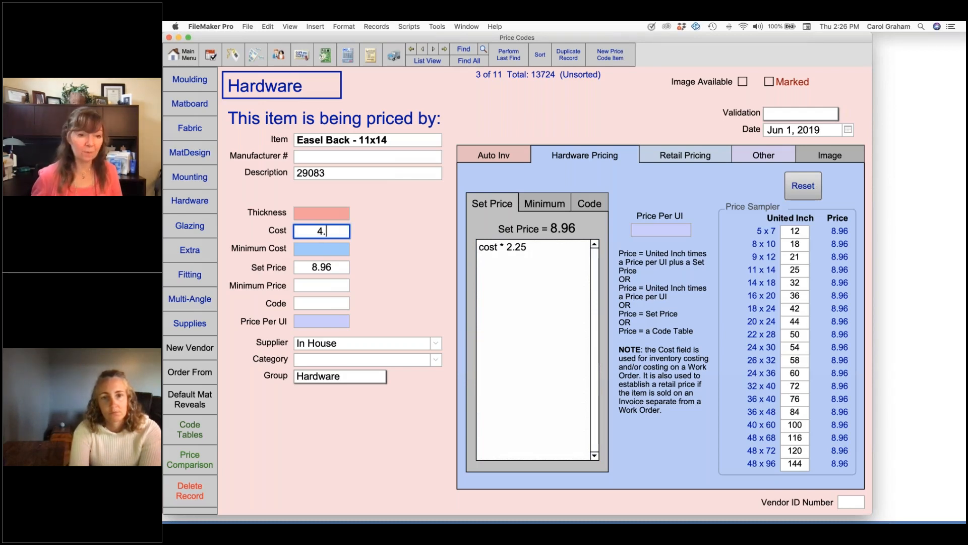
pyautogui.write('7')
pyautogui.press('BackSpace')
pyautogui.press('BackSpace')
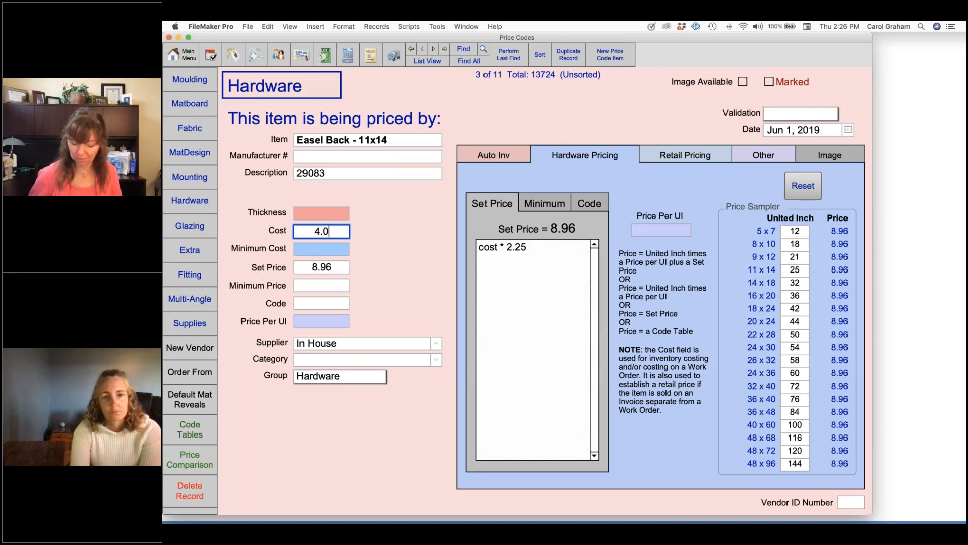
pyautogui.write('10')
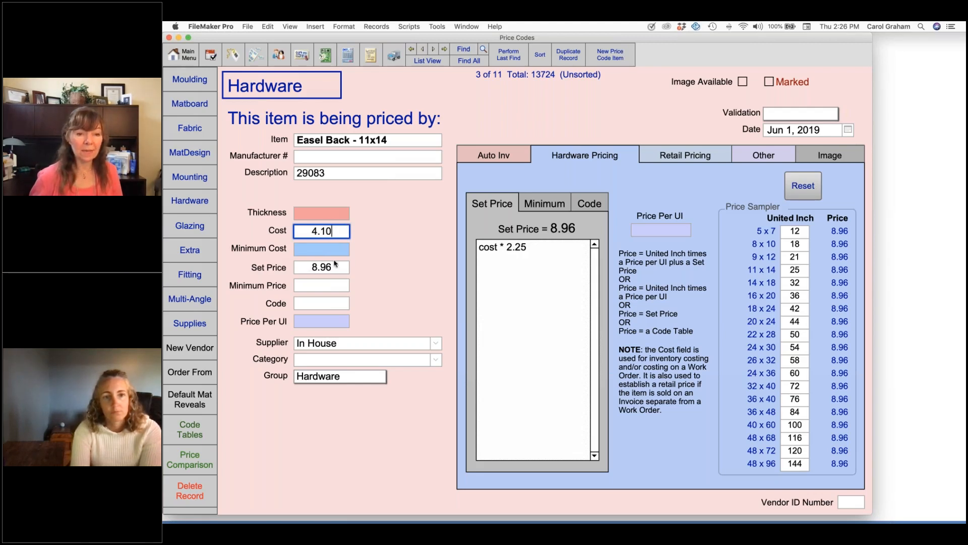
pyautogui.click(390, 244)
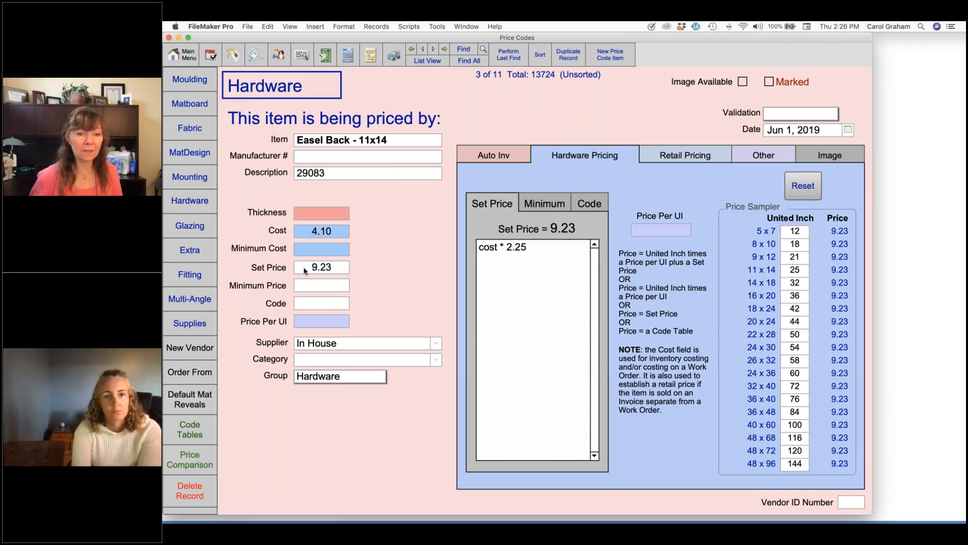
# Set the Easel Back - 11x14 item's date to today, Sep 23, 2021, declining to change the item number
pyautogui.click(847, 131)
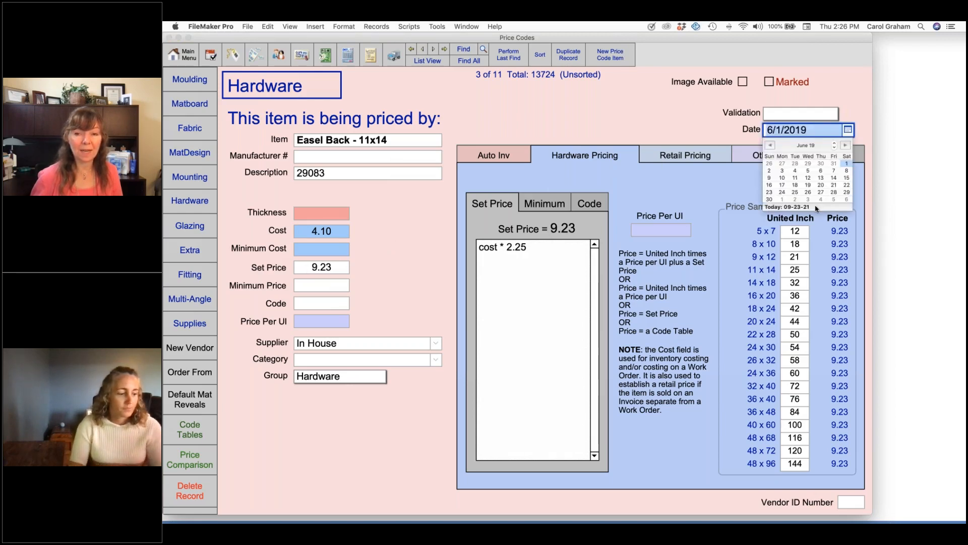
pyautogui.click(797, 199)
pyautogui.click(582, 110)
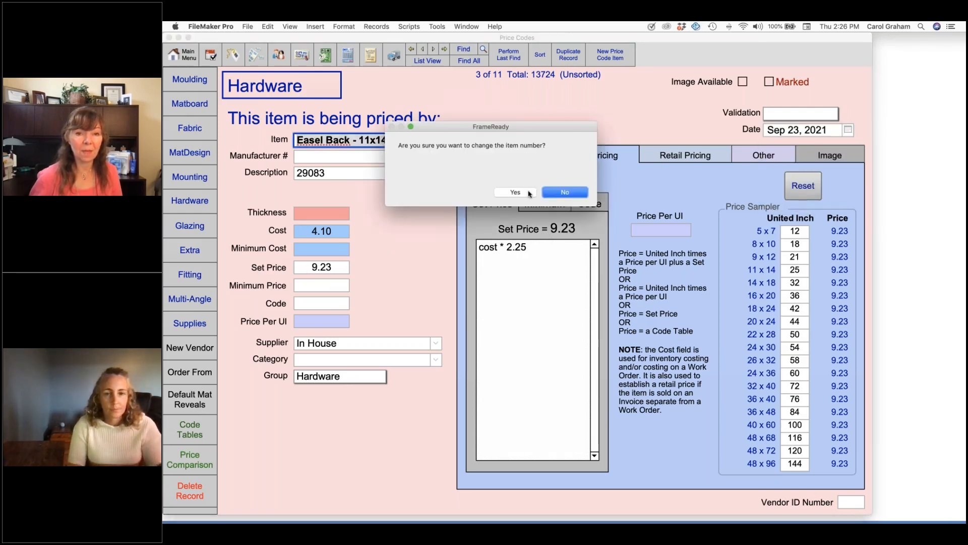
pyautogui.click(574, 190)
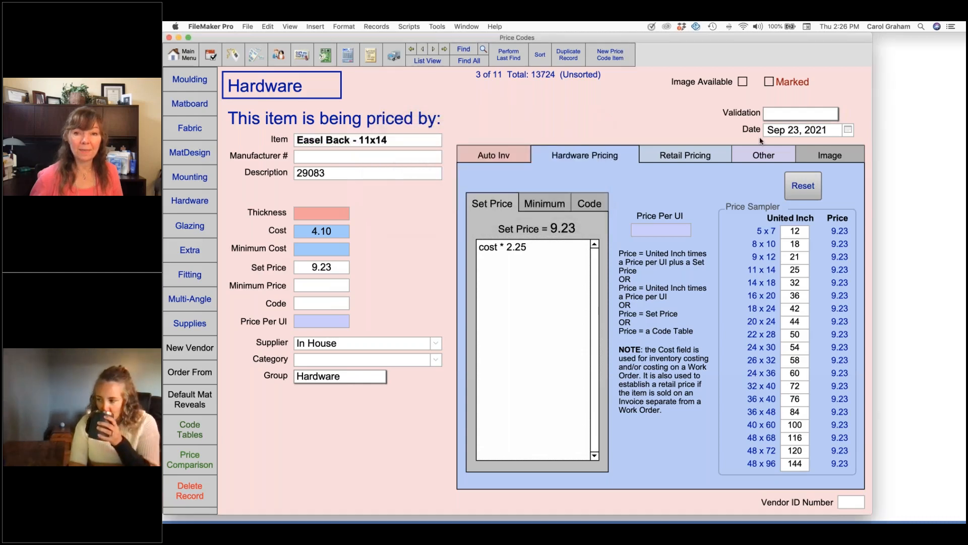
pyautogui.click(431, 141)
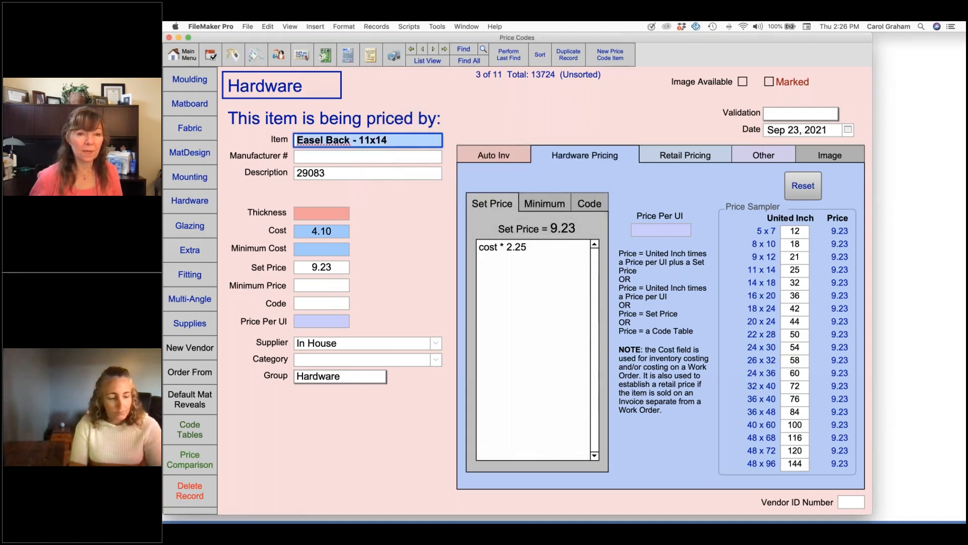
pyautogui.click(499, 122)
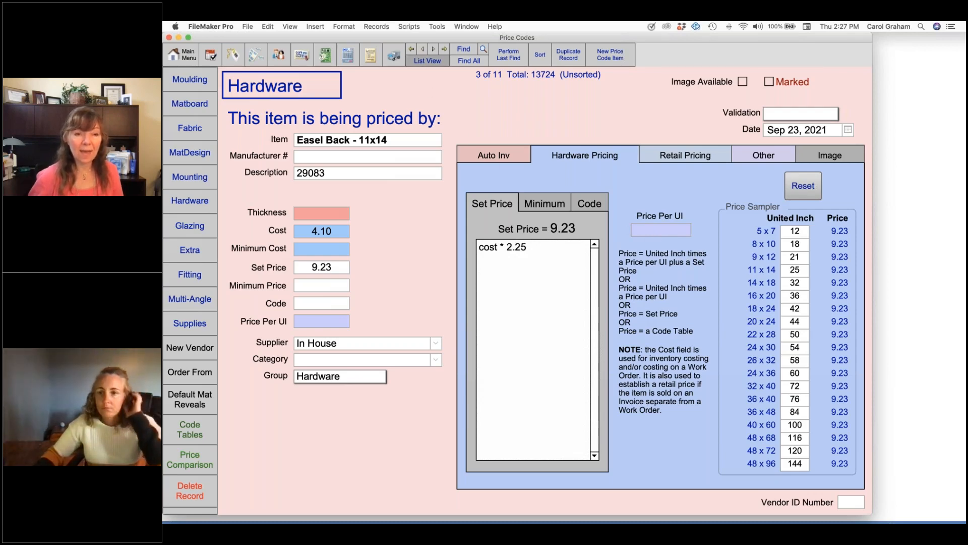
# Return to list view, show the MatDesign price codes and open the French Line item's mat design pricing
pyautogui.click(427, 61)
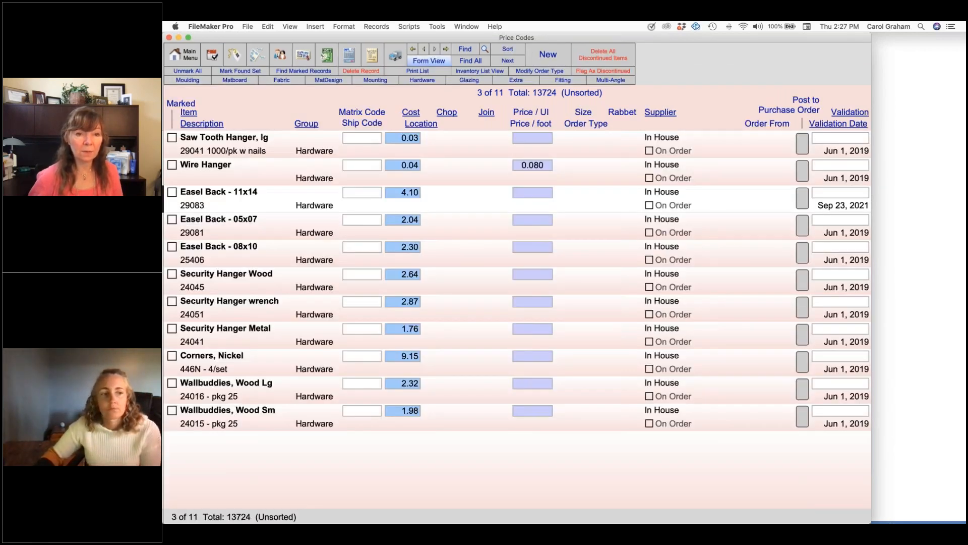
pyautogui.click(328, 80)
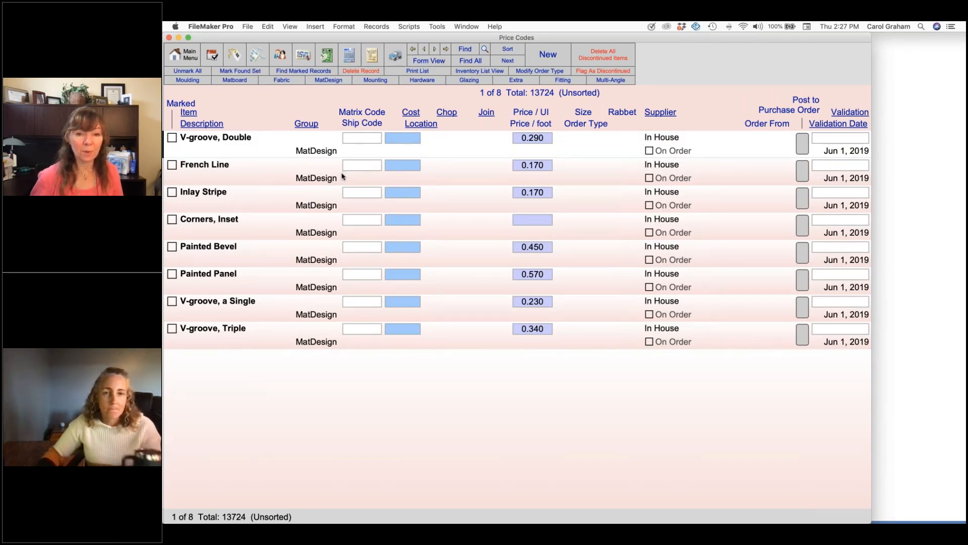
pyautogui.click(255, 173)
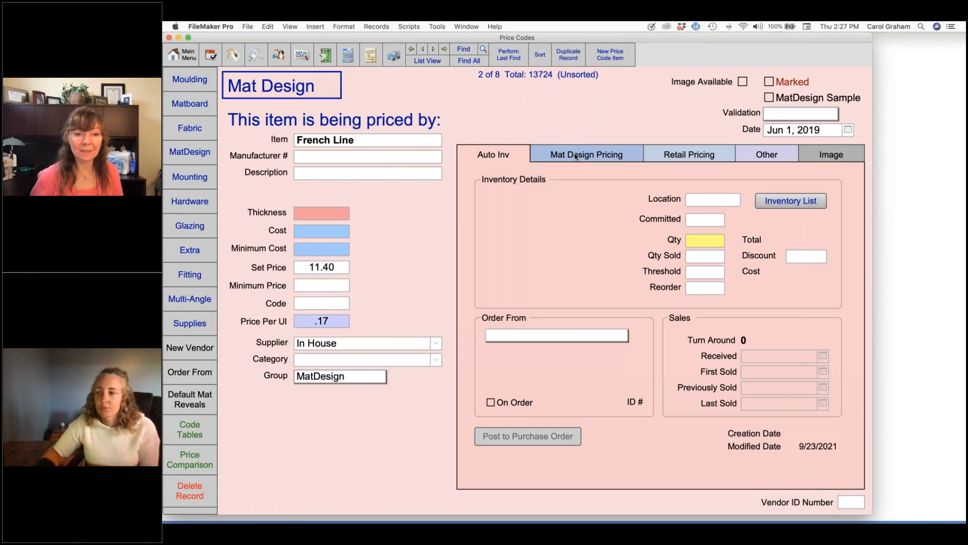
pyautogui.click(575, 156)
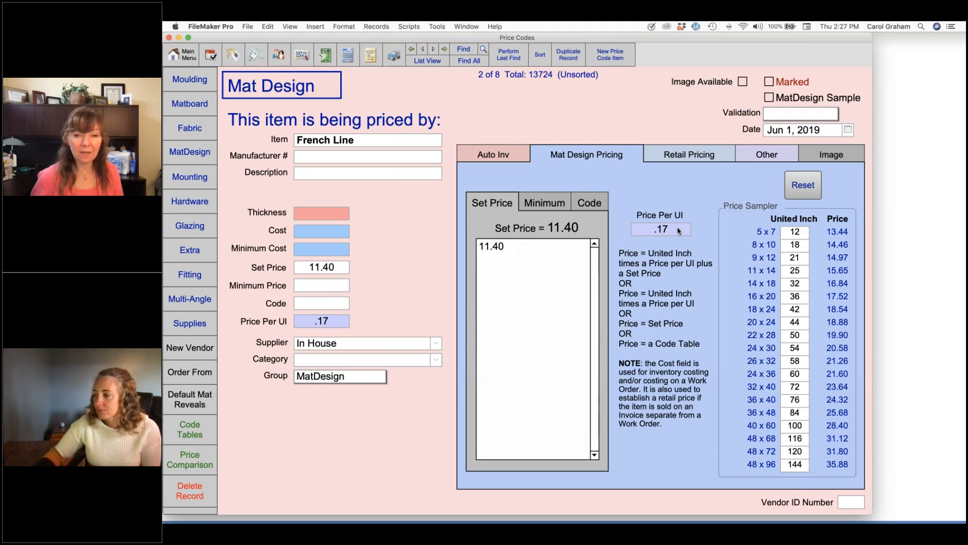
# Set the French Line item's price per united inch to .20
pyautogui.click(678, 230)
pyautogui.write('.')
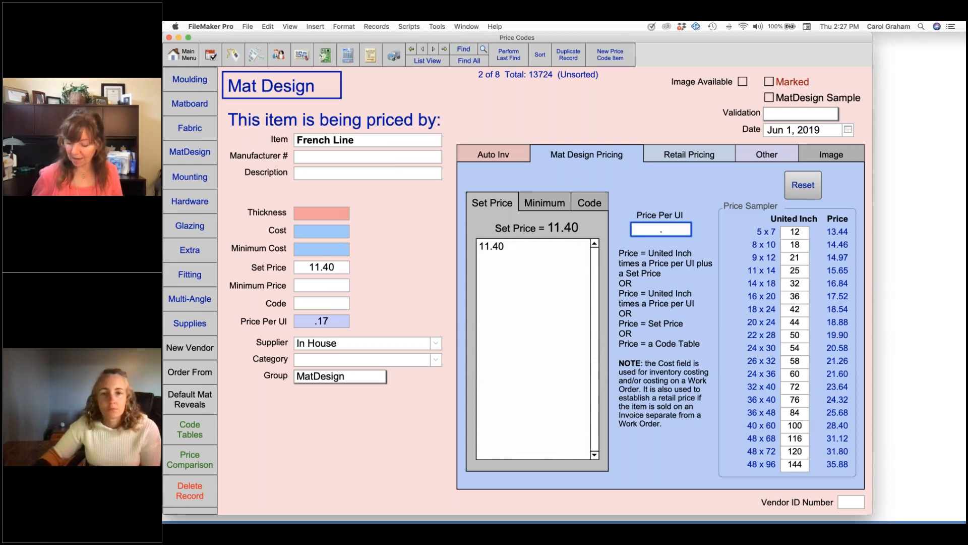
pyautogui.write('20')
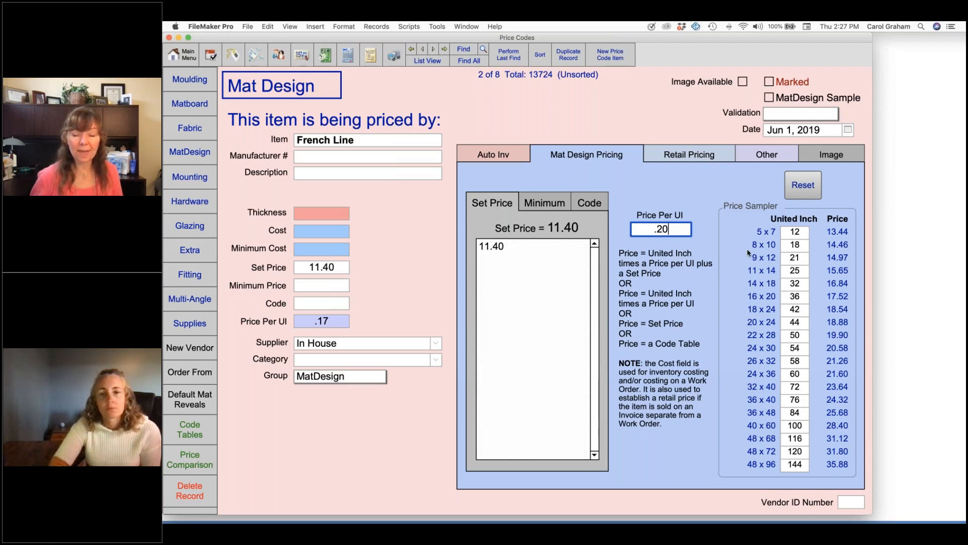
pyautogui.click(843, 185)
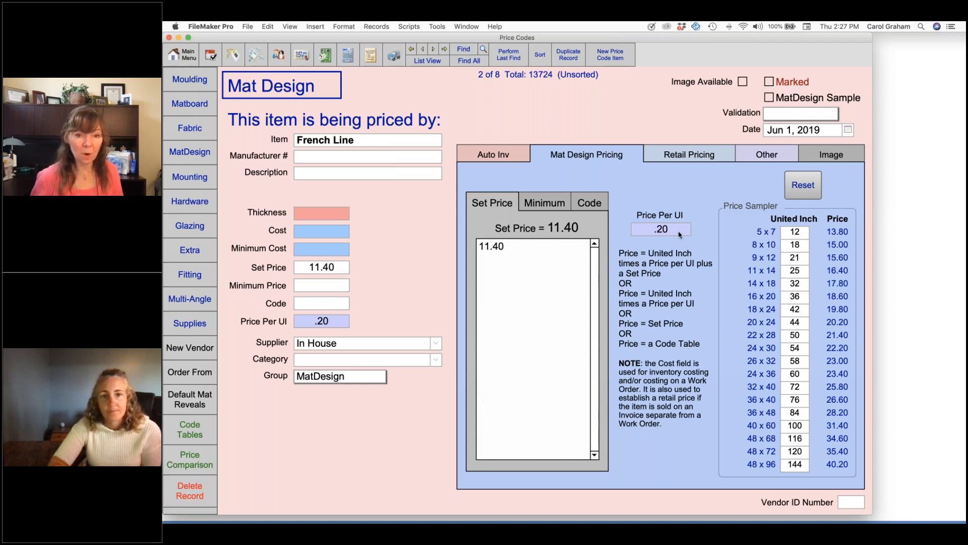
# Clear the French Line item's set price and re-enter it as 11.40
pyautogui.click(515, 248)
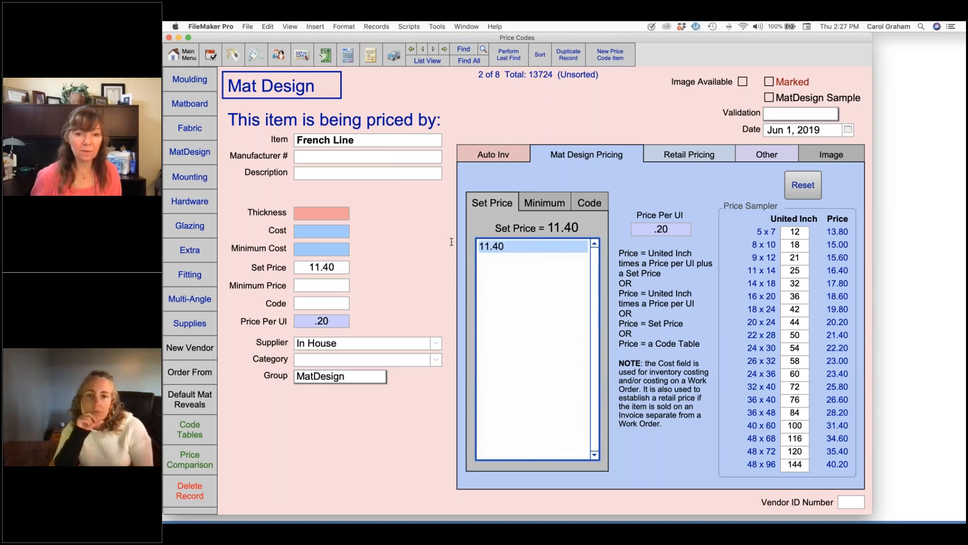
pyautogui.press('Delete')
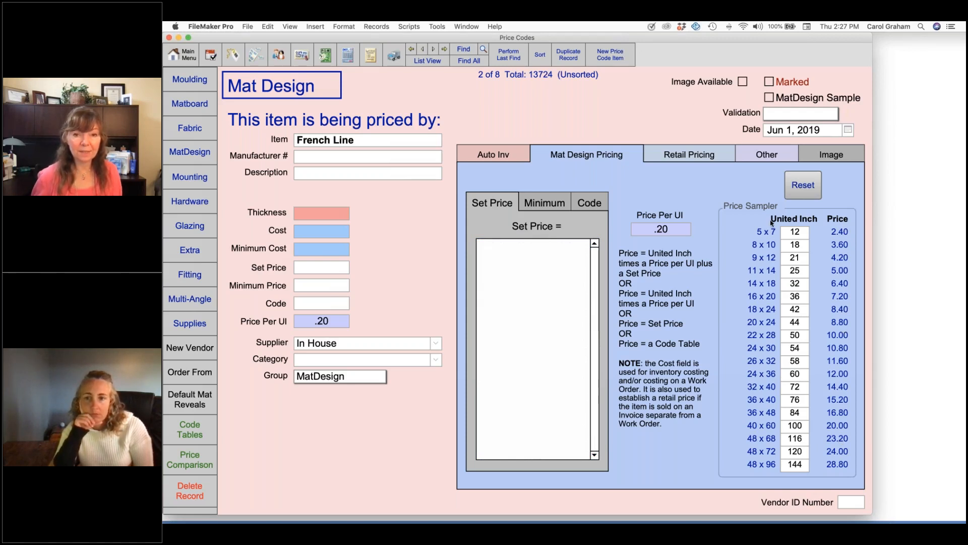
pyautogui.click(516, 262)
pyautogui.write('11')
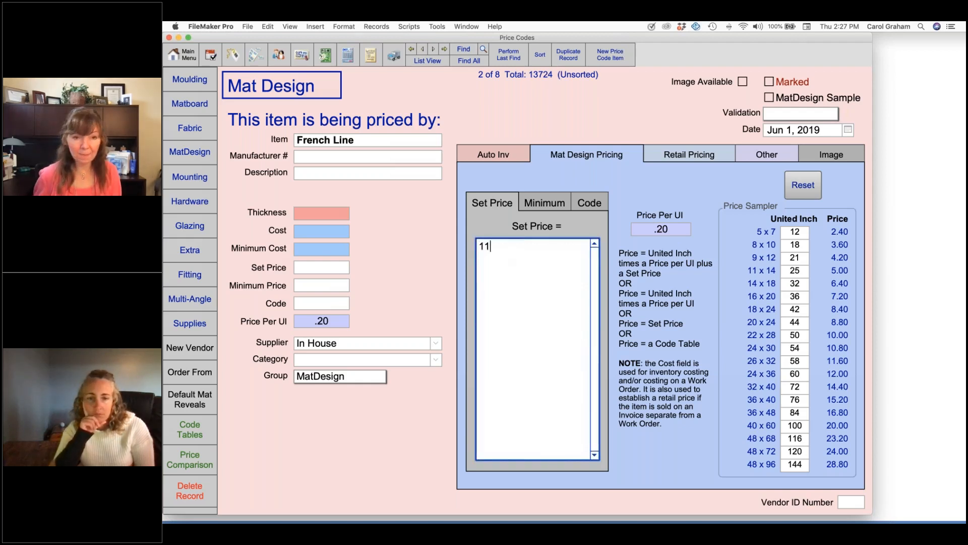
pyautogui.write('.')
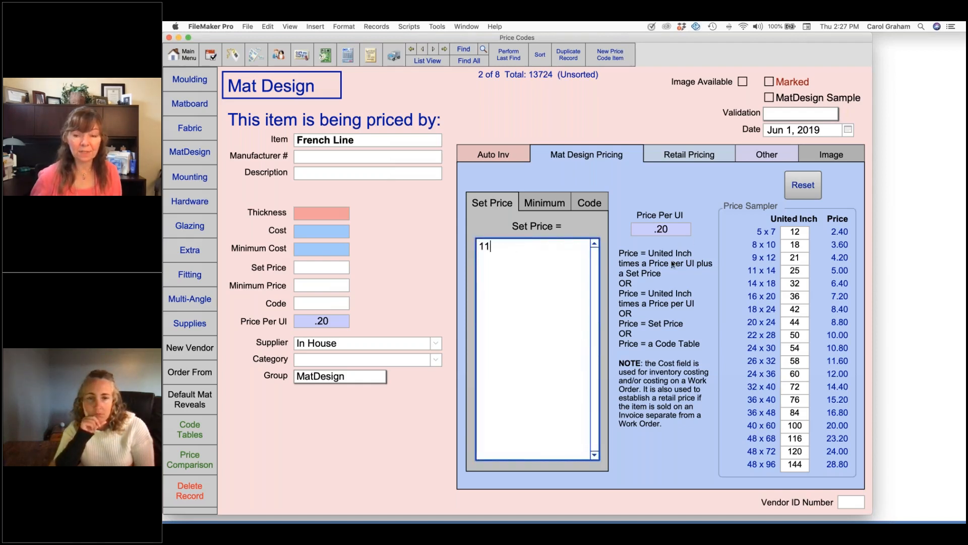
pyautogui.write('40')
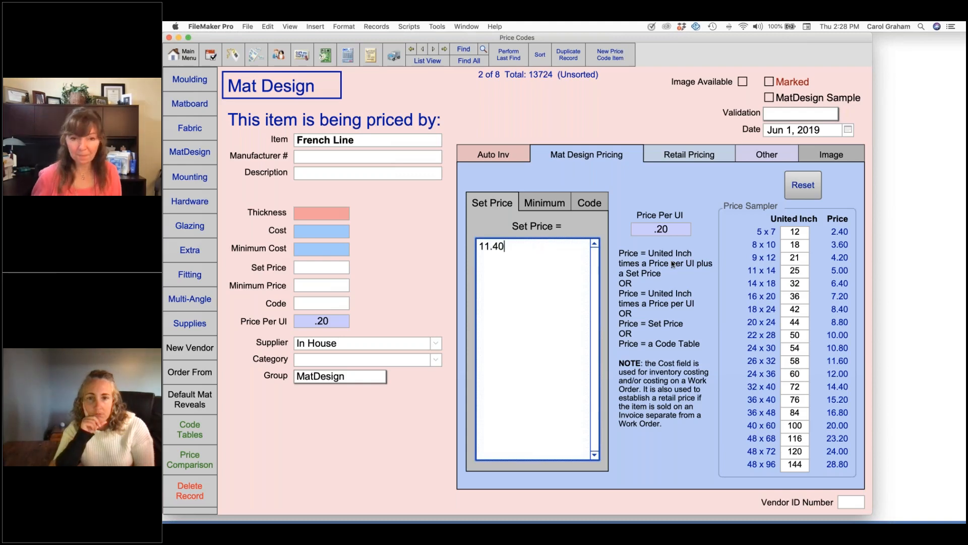
pyautogui.click(820, 255)
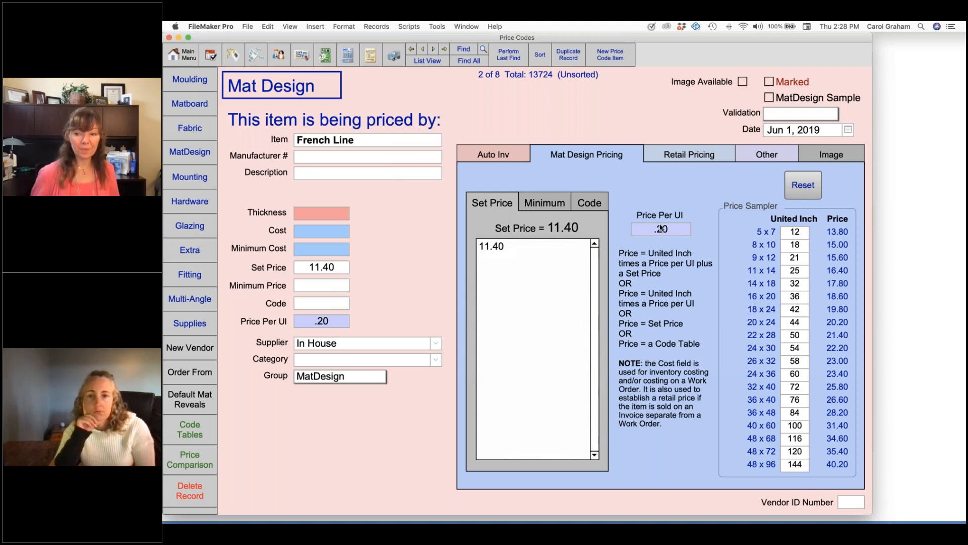
# Set the French Line item's minimum price to 15
pyautogui.click(553, 204)
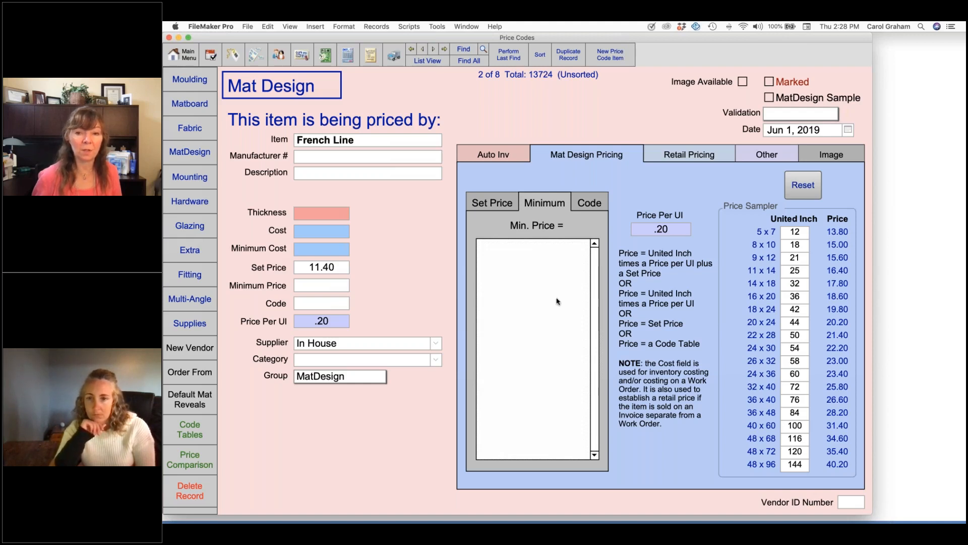
pyautogui.click(533, 298)
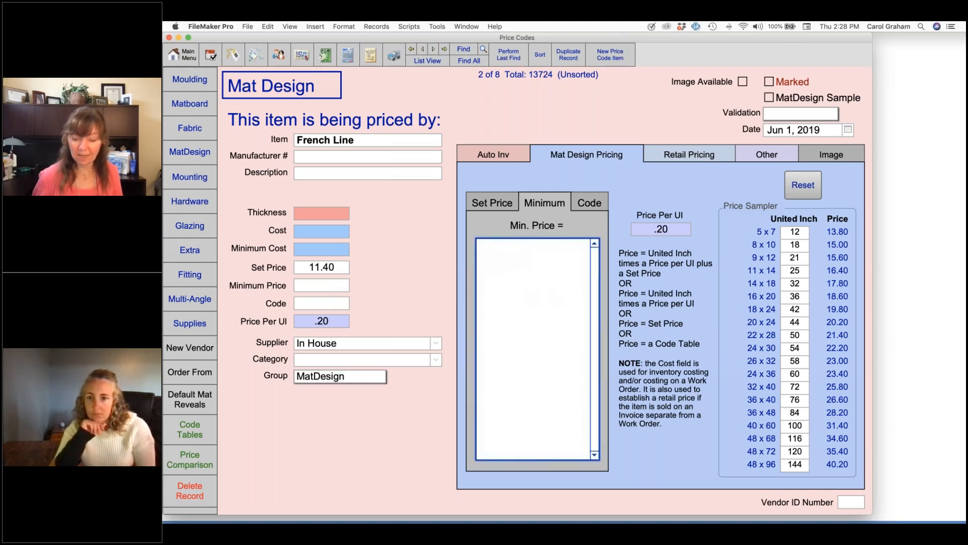
pyautogui.write('15')
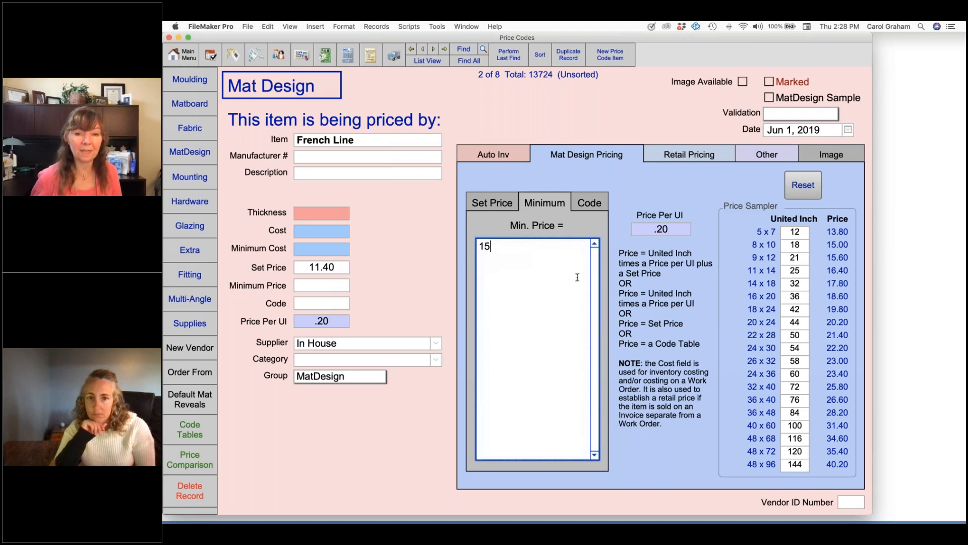
pyautogui.click(858, 247)
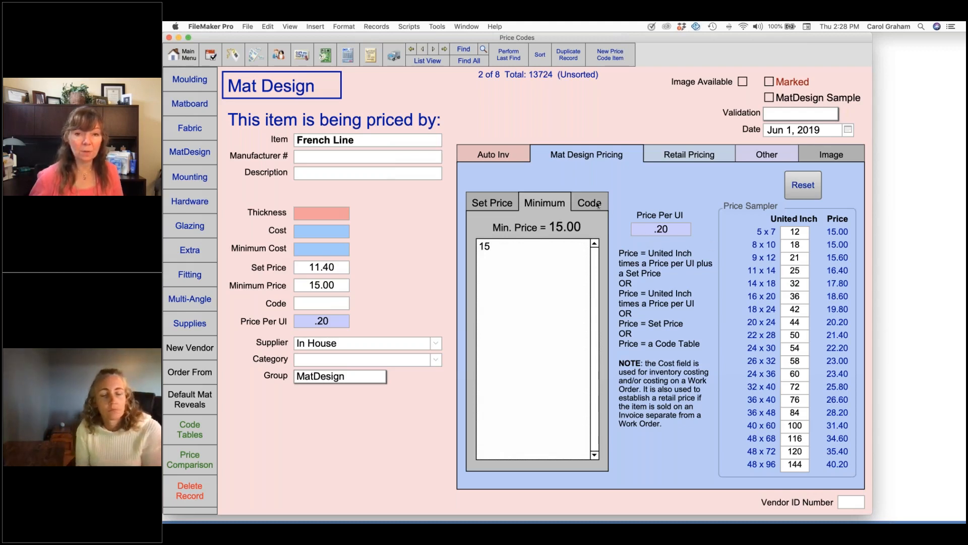
# Return to list view and look through the Extra and Fitting price codes
pyautogui.click(427, 60)
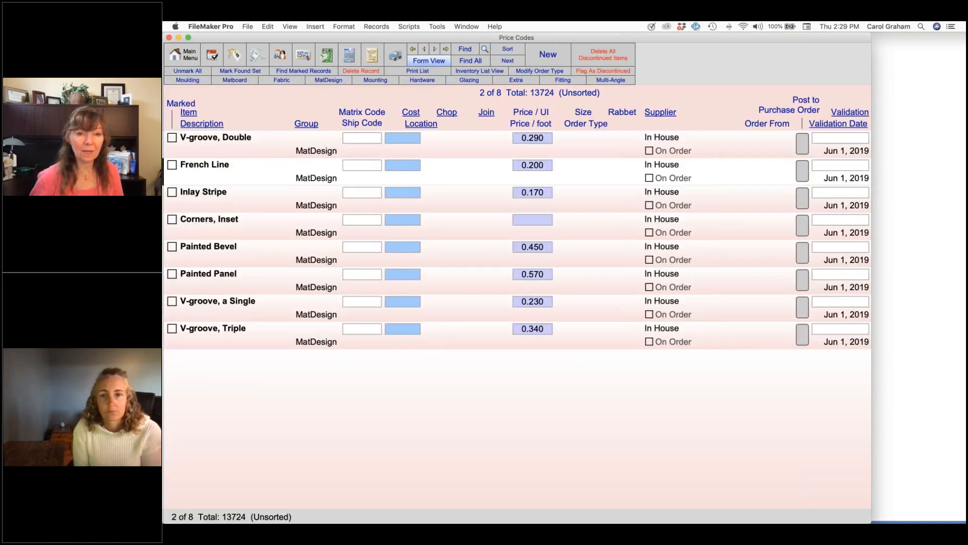
pyautogui.click(511, 82)
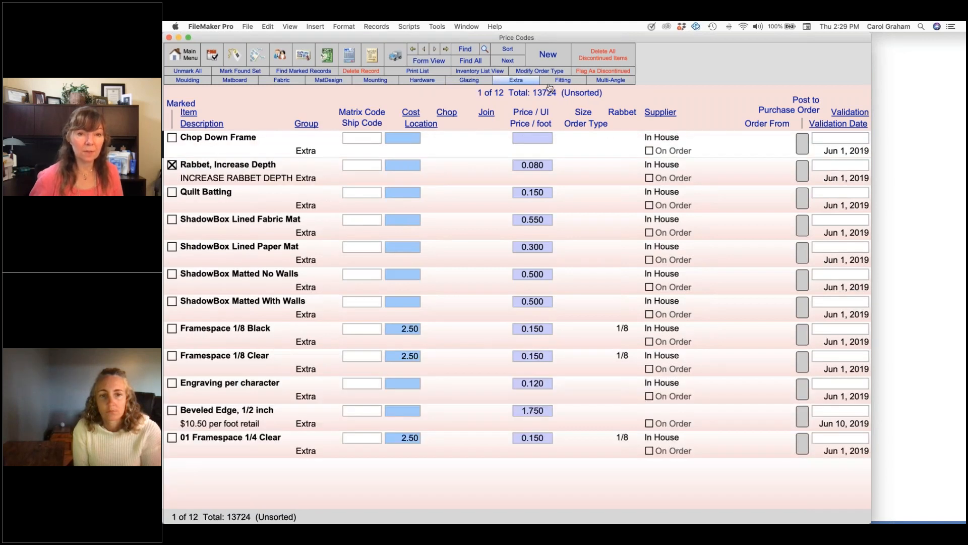
pyautogui.click(562, 82)
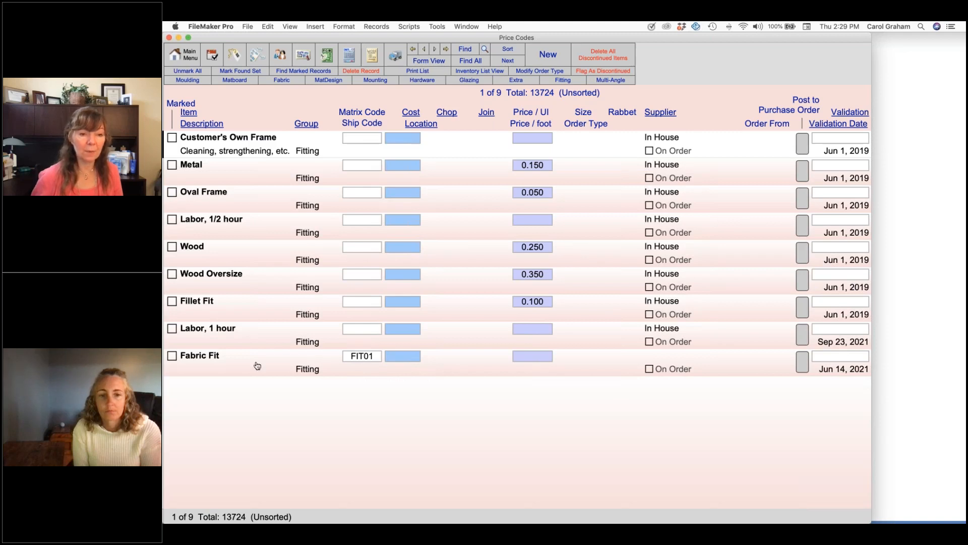
# Open the Fabric Fit item and examine the code used in its fitting pricing
pyautogui.click(221, 366)
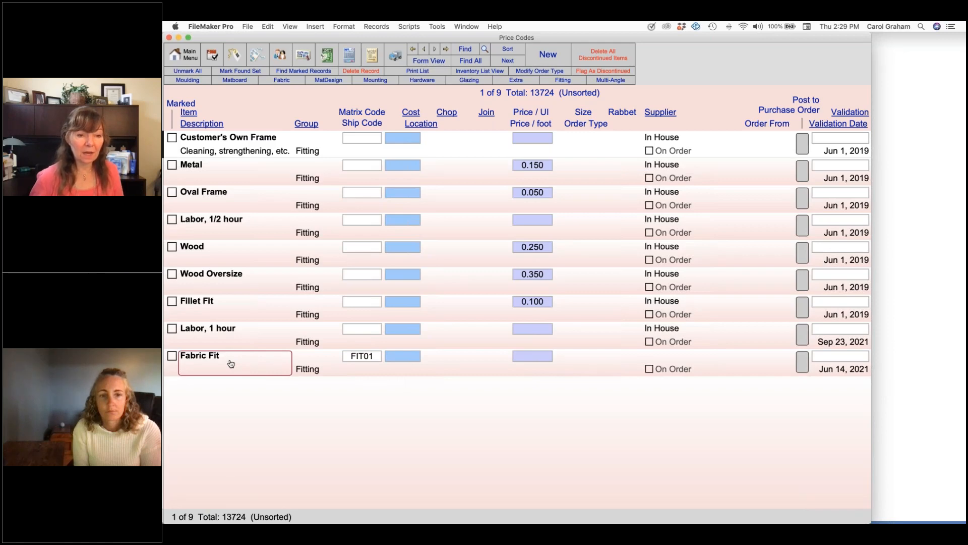
pyautogui.click(231, 363)
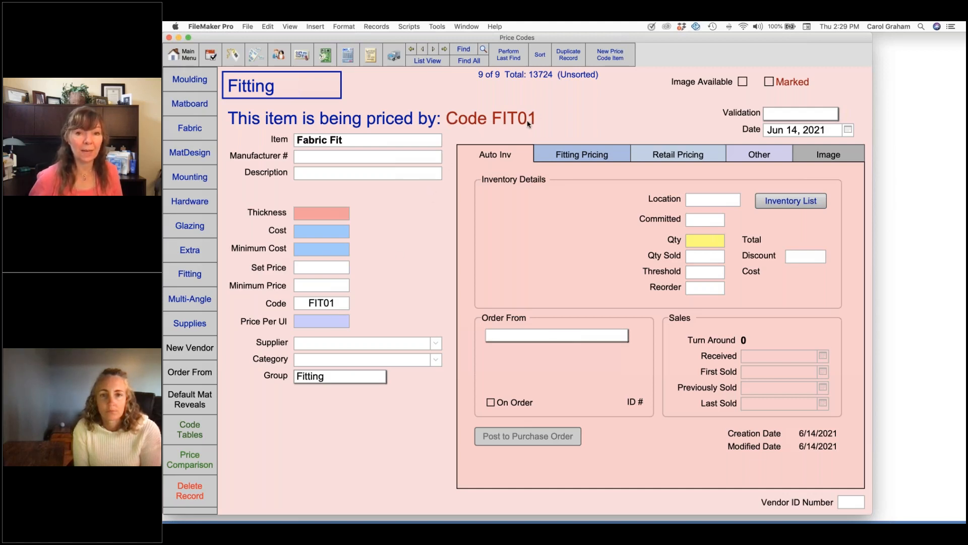
pyautogui.click(588, 156)
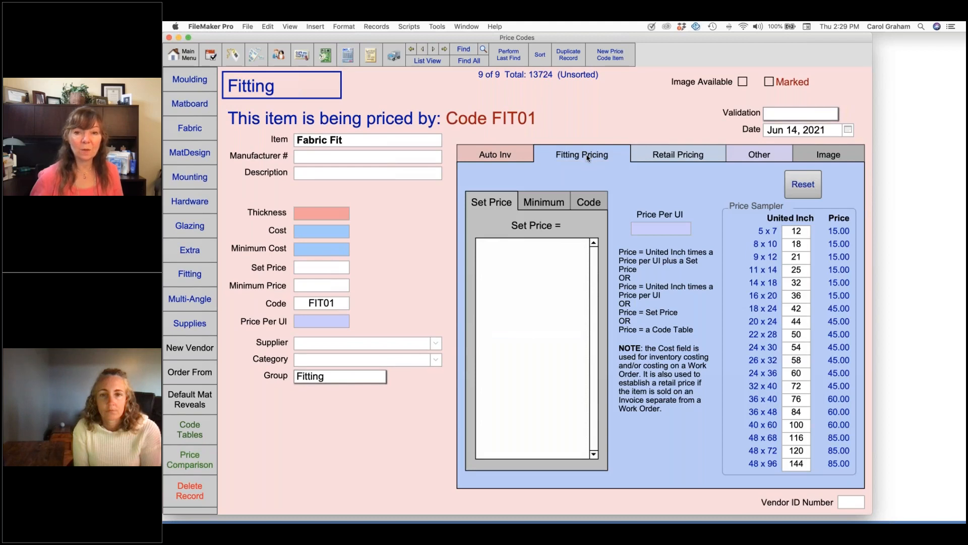
pyautogui.click(590, 204)
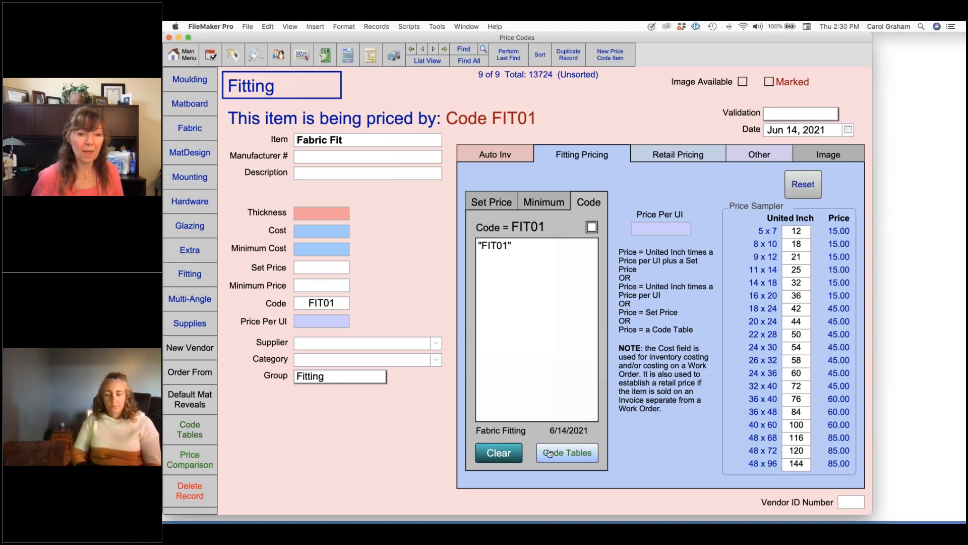
# Open the code tables, review the template choices and create a new code table from the Blank Table template
pyautogui.click(191, 429)
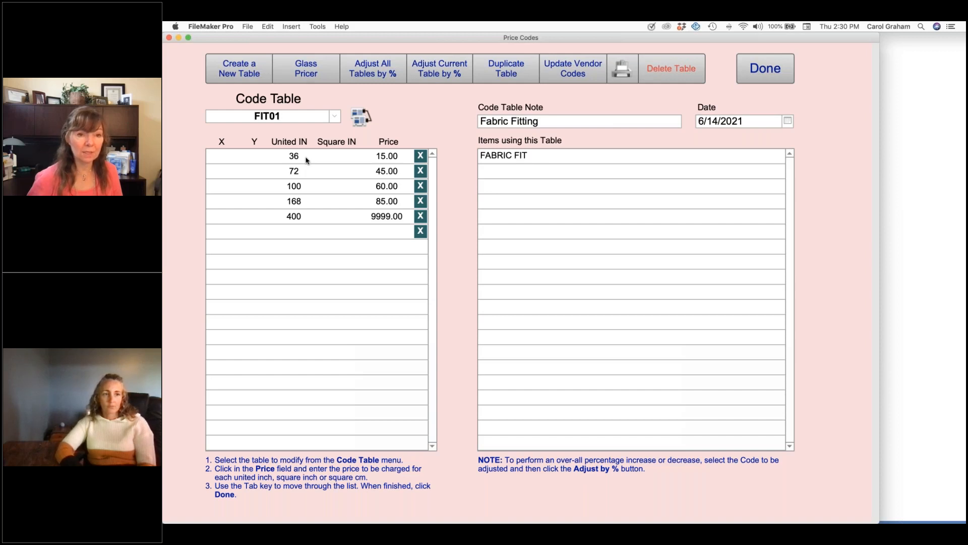
pyautogui.click(249, 72)
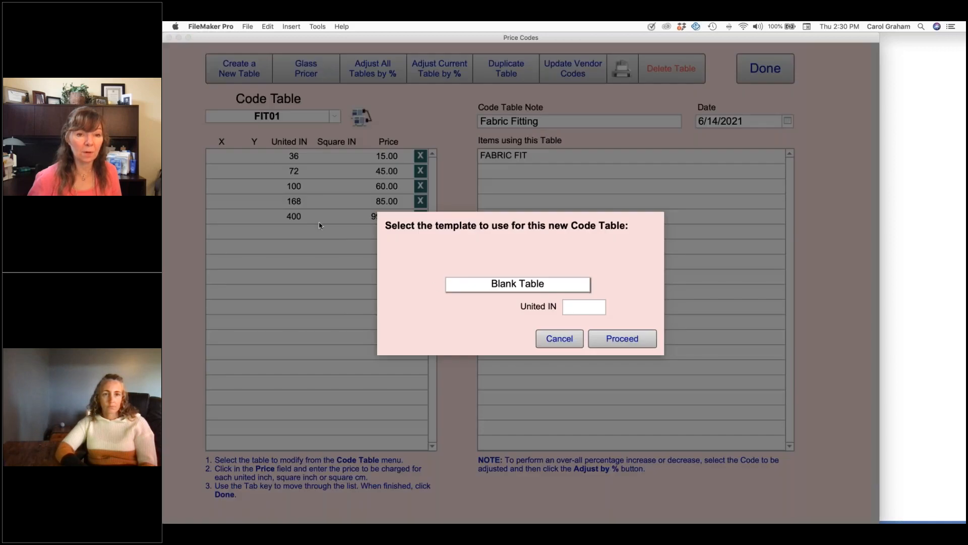
pyautogui.click(543, 284)
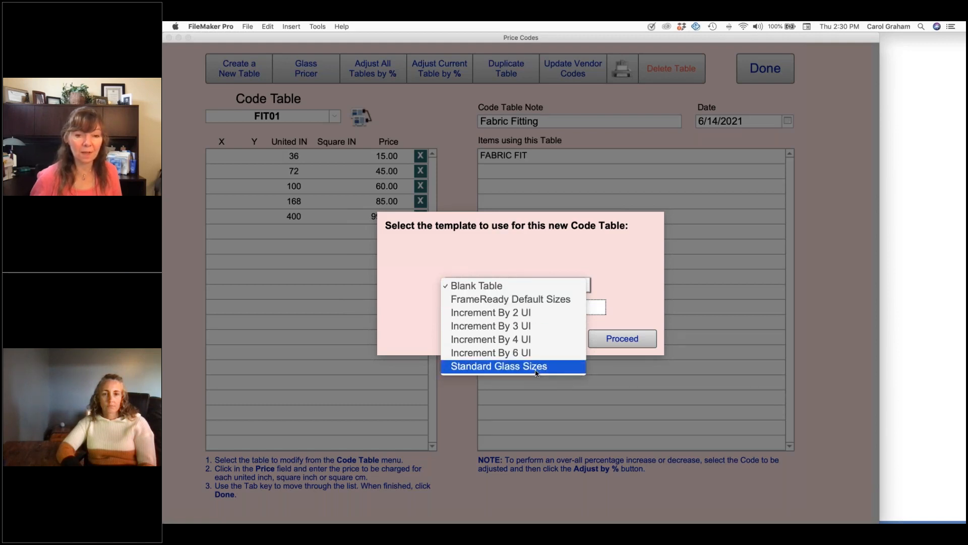
pyautogui.click(550, 258)
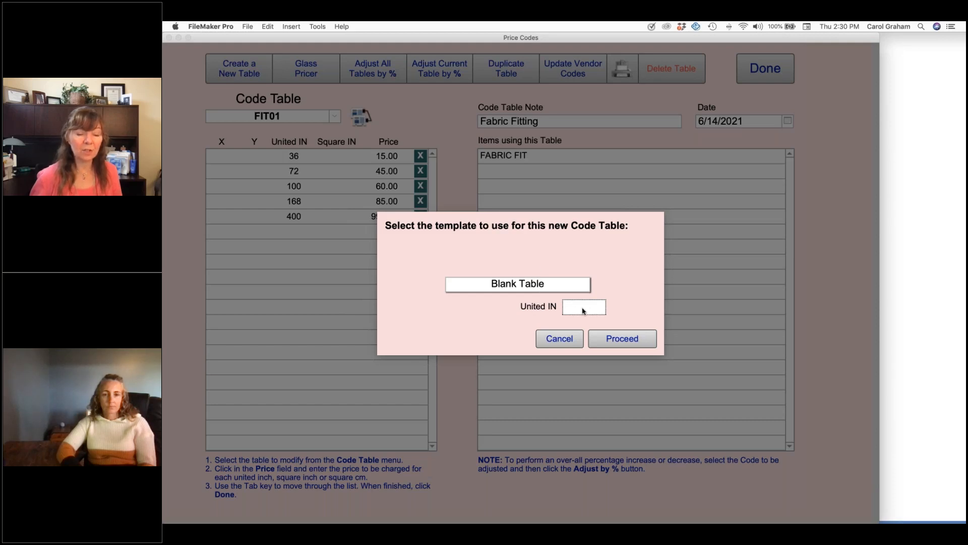
pyautogui.click(573, 284)
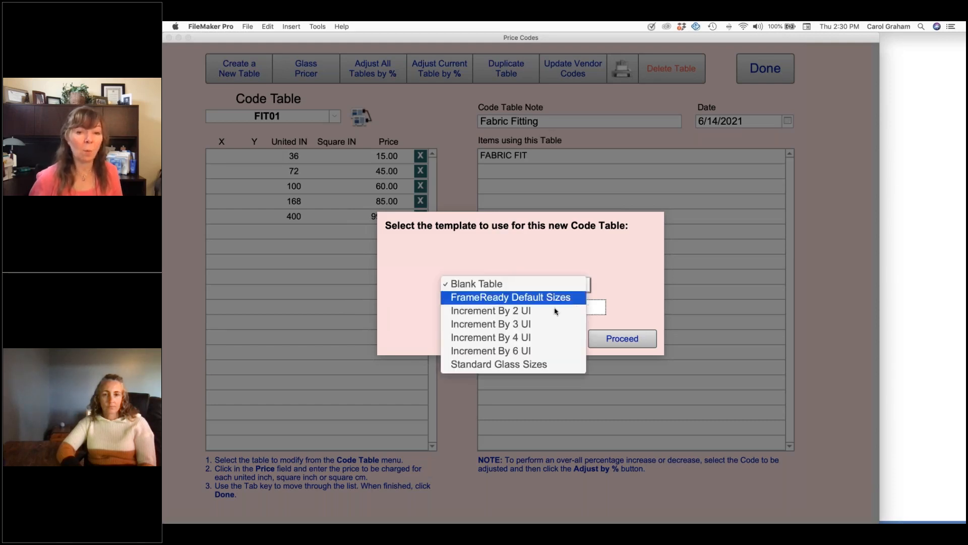
pyautogui.click(616, 276)
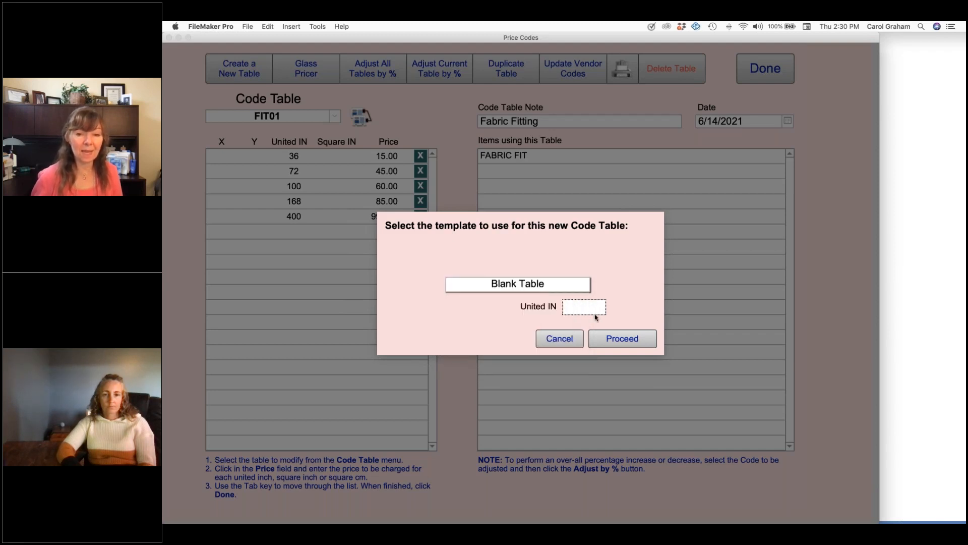
pyautogui.click(624, 339)
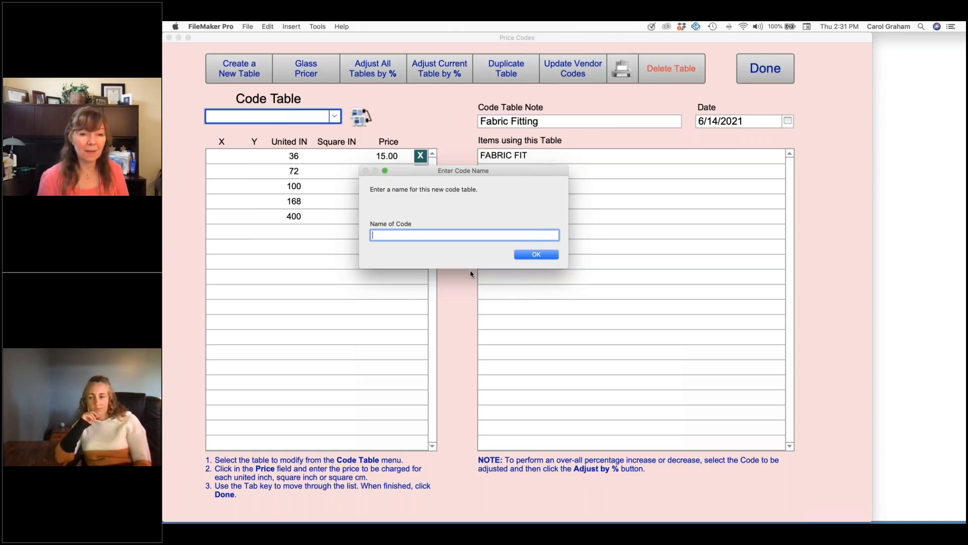
# Name the new code table FIT03, trying FIT02 first
pyautogui.write('FIT02')
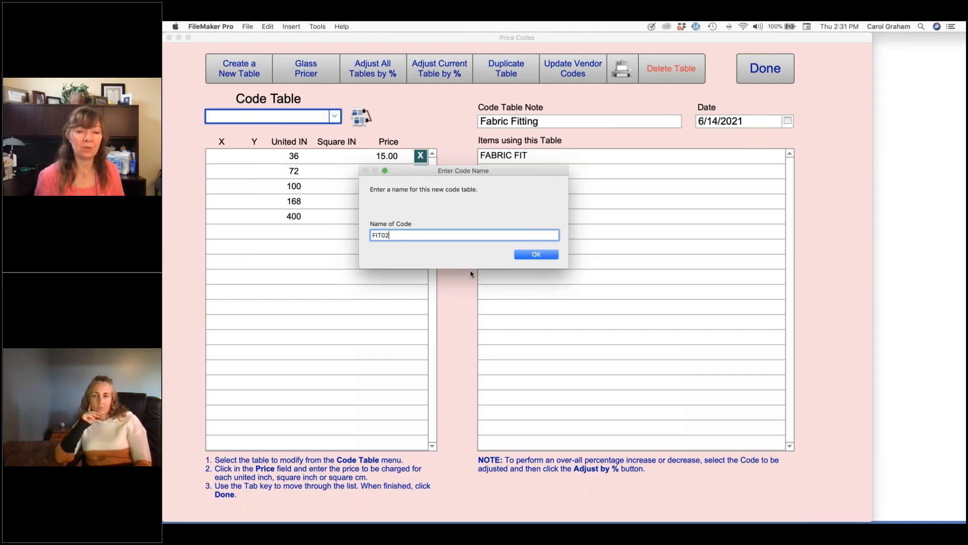
pyautogui.click(537, 255)
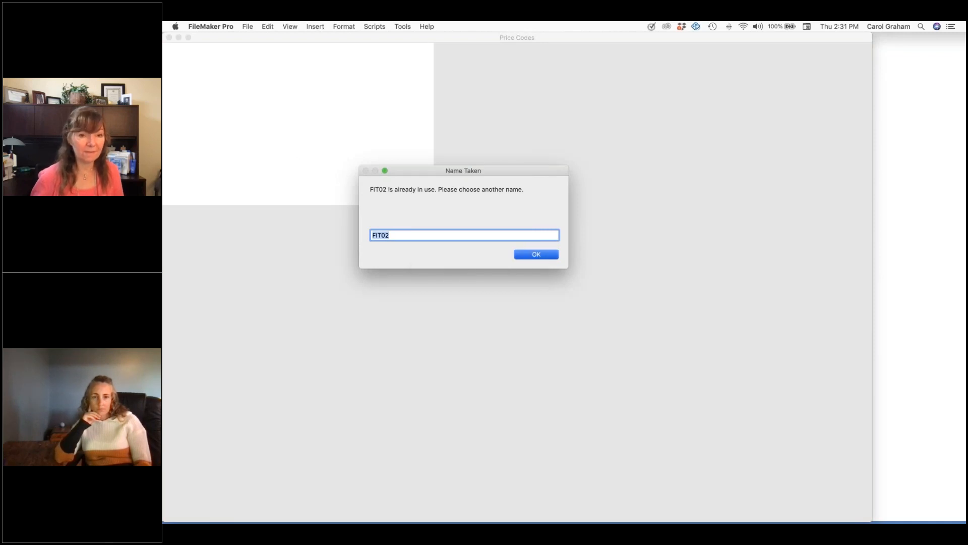
pyautogui.click(407, 234)
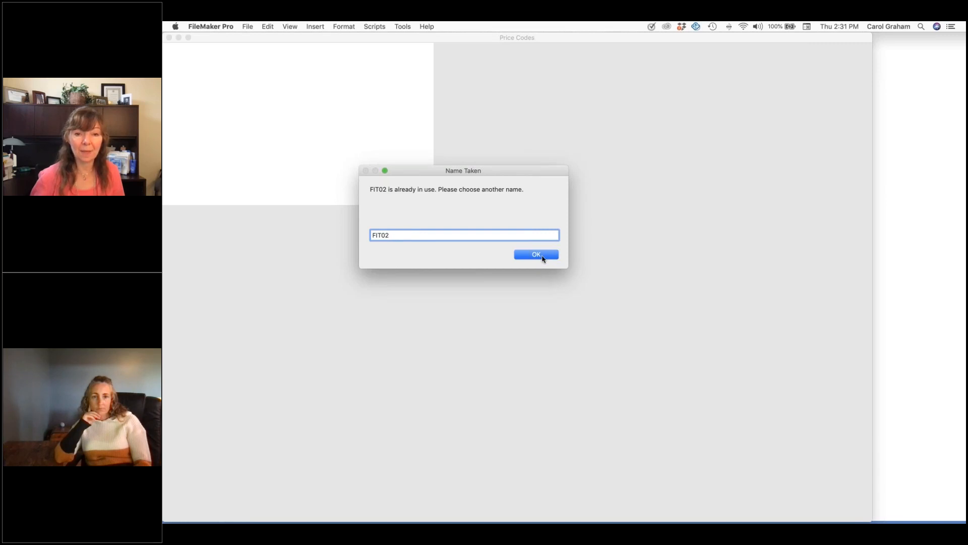
pyautogui.press('BackSpace')
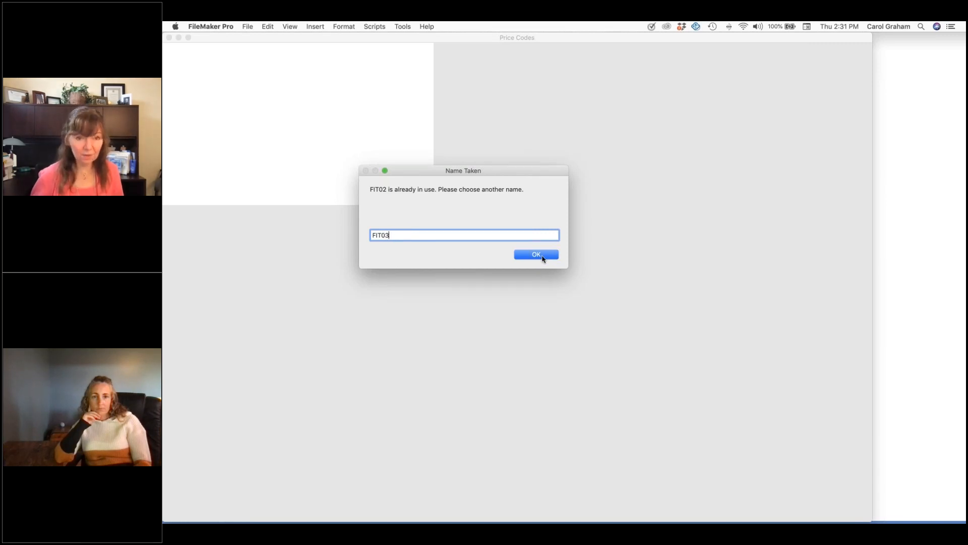
pyautogui.click(543, 257)
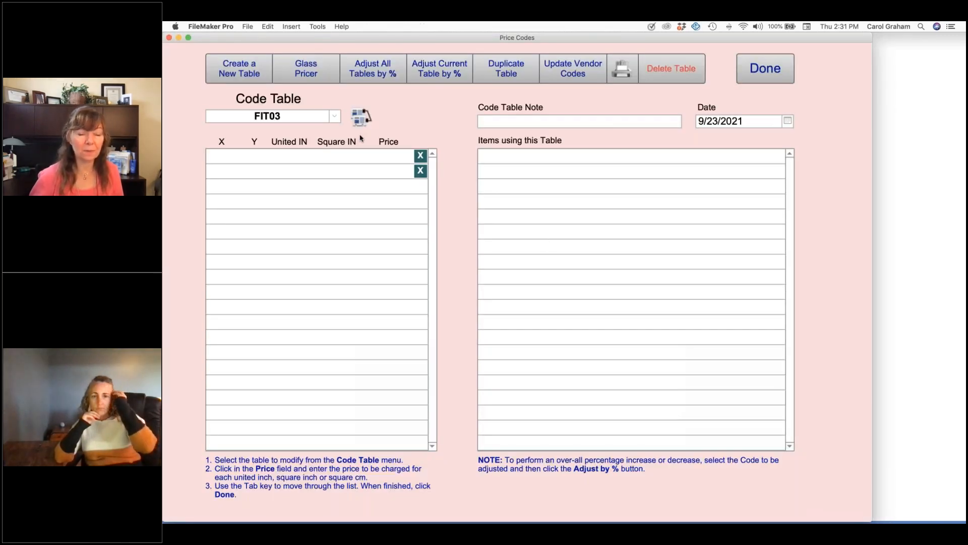
# Fill the first row of code table FIT03 with 36 united inches and a price of 10
pyautogui.click(294, 157)
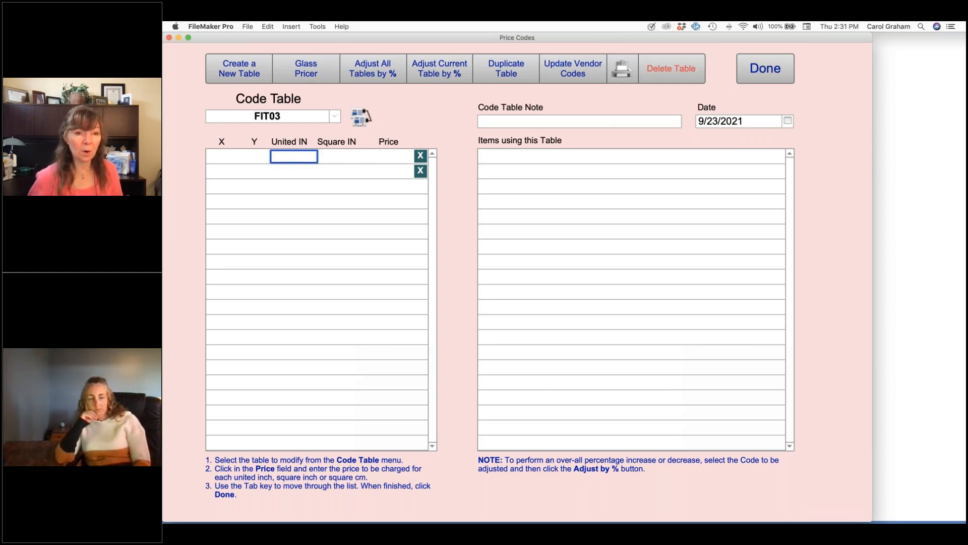
pyautogui.write('36')
pyautogui.press('Tab')
pyautogui.press('Tab')
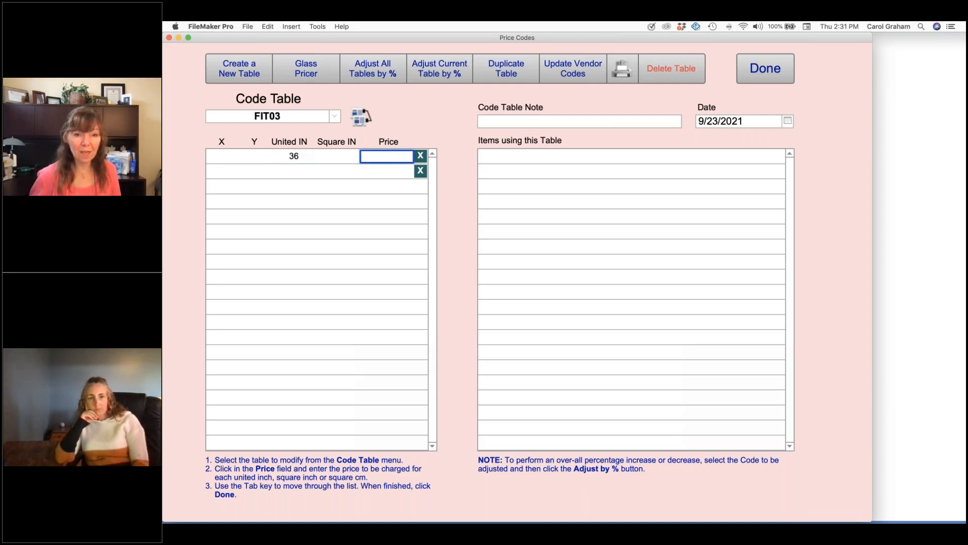
pyautogui.write('10')
# Fill the second row of code table FIT03 with 54 united inches and a price of 15
pyautogui.click(295, 172)
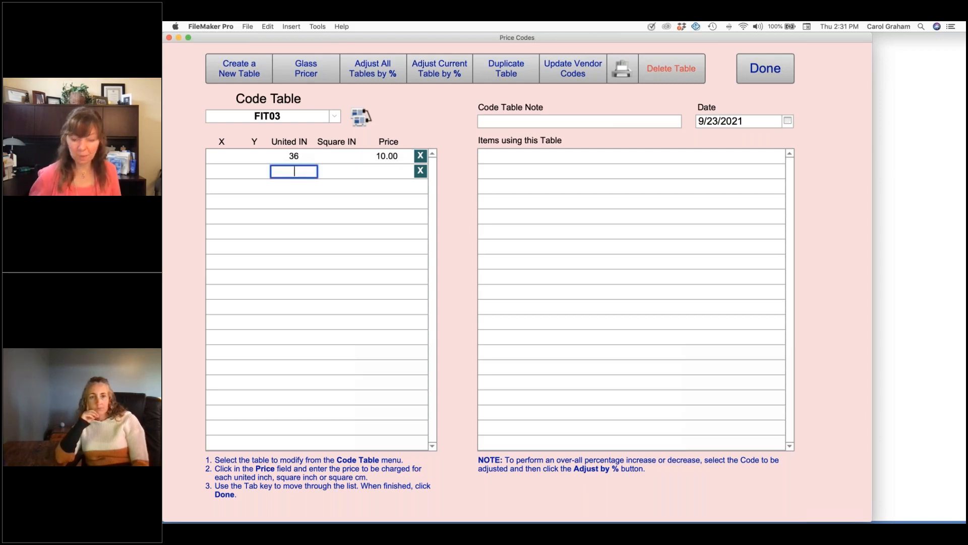
pyautogui.write('54')
pyautogui.press('Tab')
pyautogui.press('Tab')
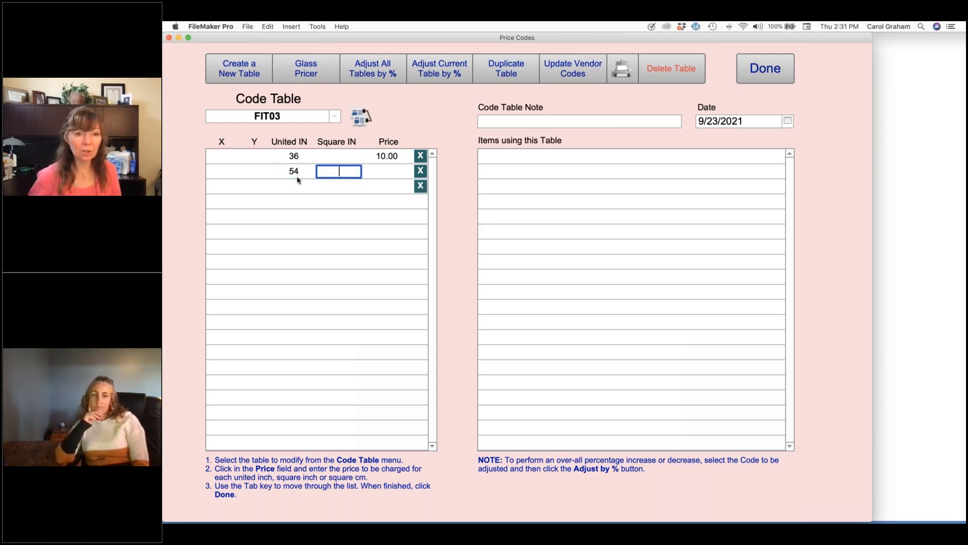
pyautogui.write('15')
# Fill the third row of code table FIT03 with 60 united inches and a price of 17
pyautogui.click(296, 186)
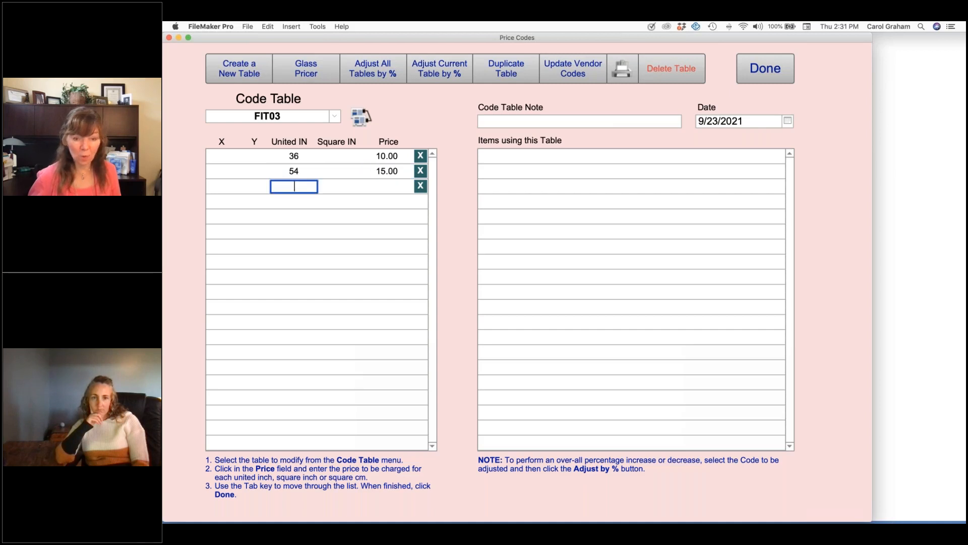
pyautogui.write('60')
pyautogui.press('Tab')
pyautogui.press('Tab')
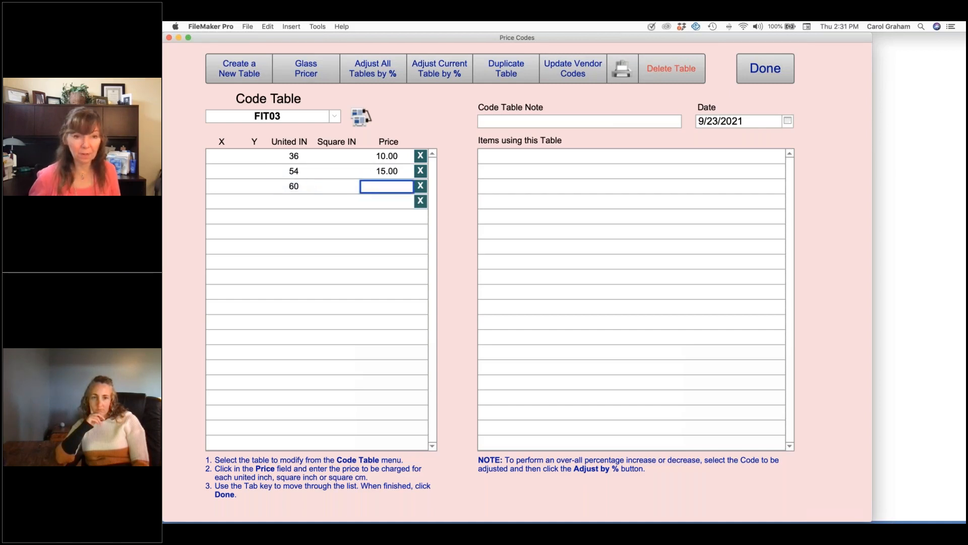
pyautogui.write('17')
# Fill the fourth row of code table FIT03 with 72 united inches and a price of 20
pyautogui.click(298, 201)
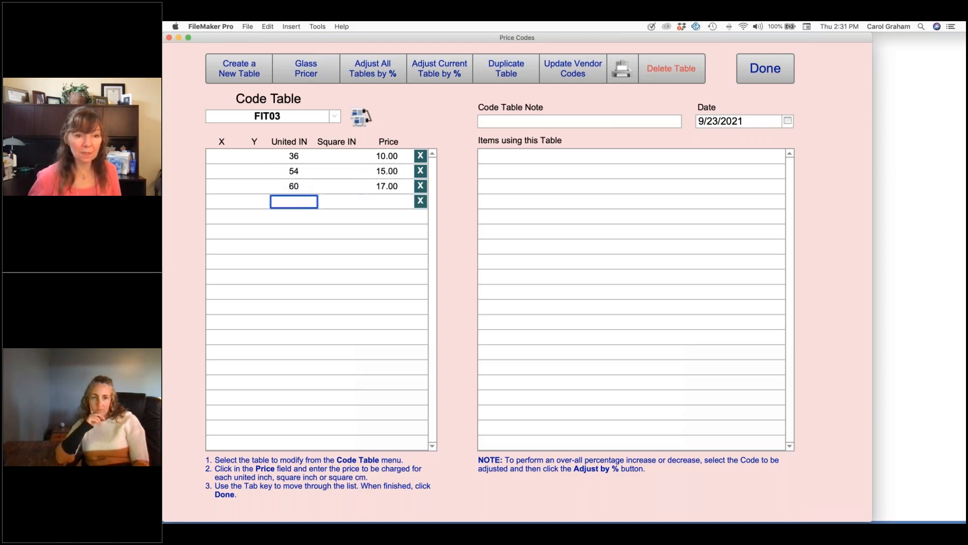
pyautogui.write('72')
pyautogui.press('Tab')
pyautogui.press('Tab')
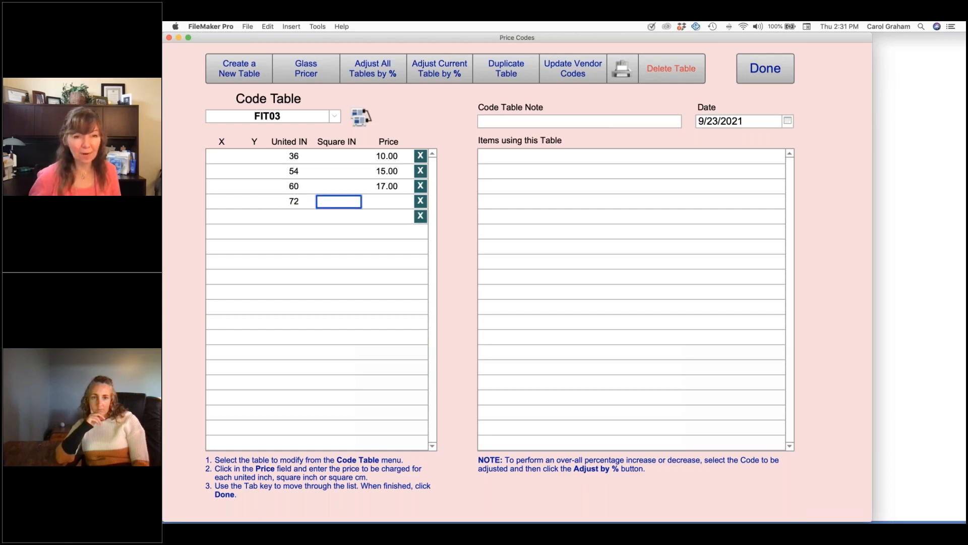
pyautogui.write('20')
pyautogui.click(401, 112)
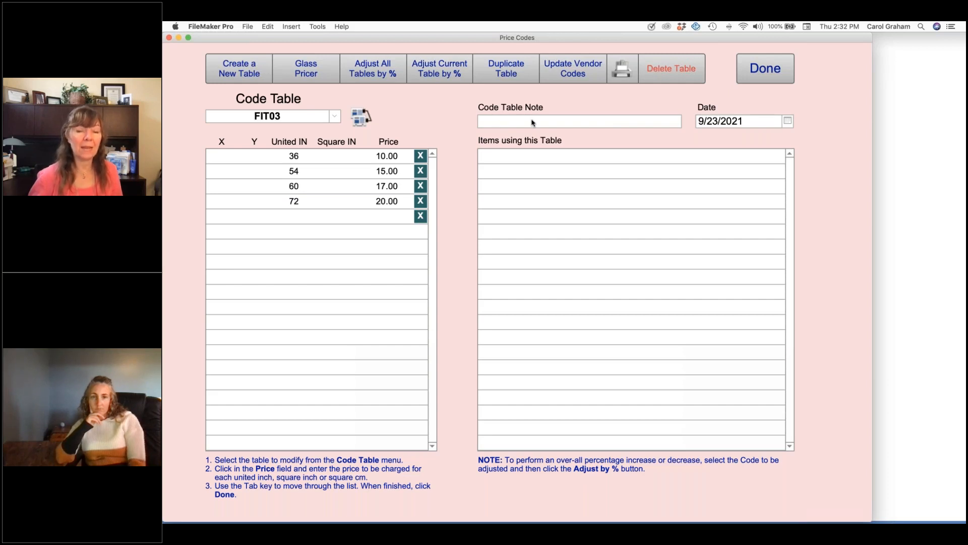
# Enter "Fitting standard" as the note for code table FIT03
pyautogui.click(513, 121)
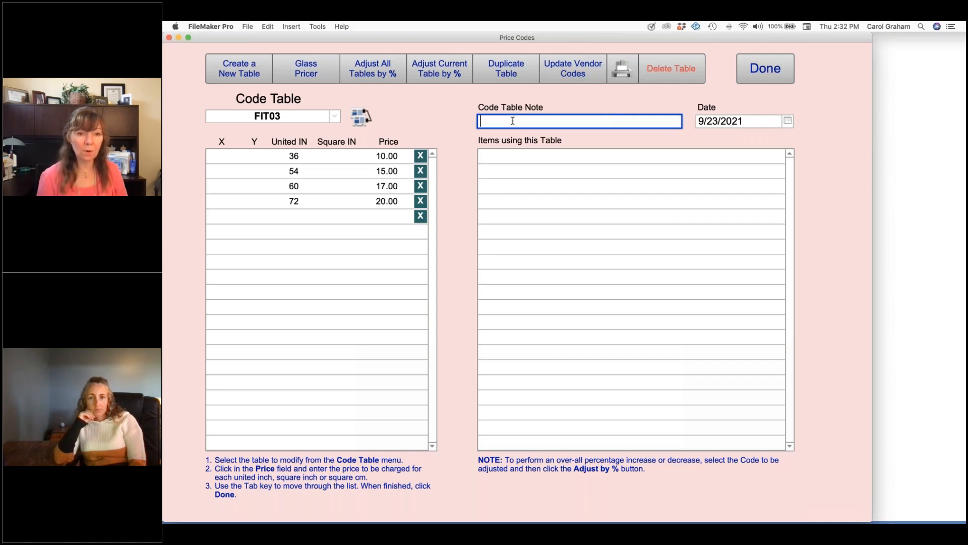
pyautogui.write('Fitting')
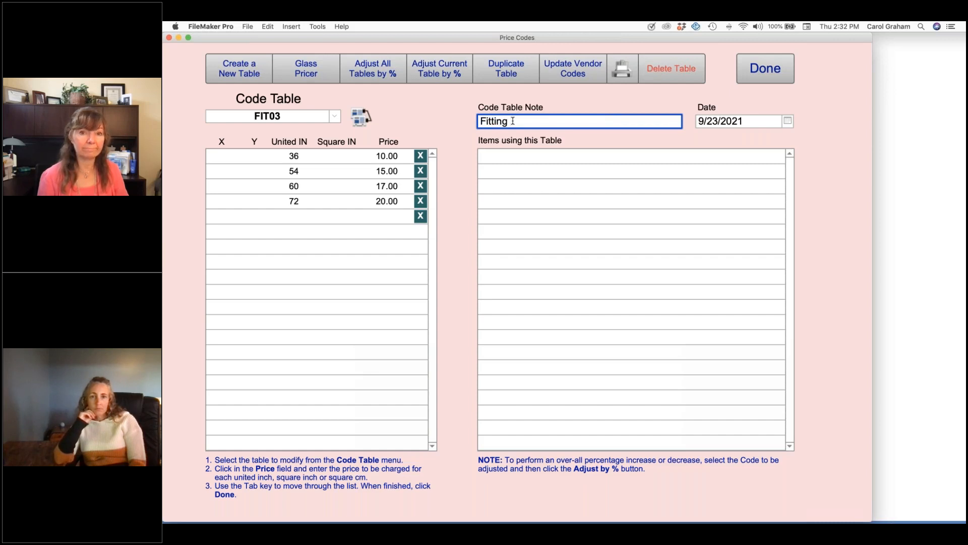
pyautogui.write(' sta')
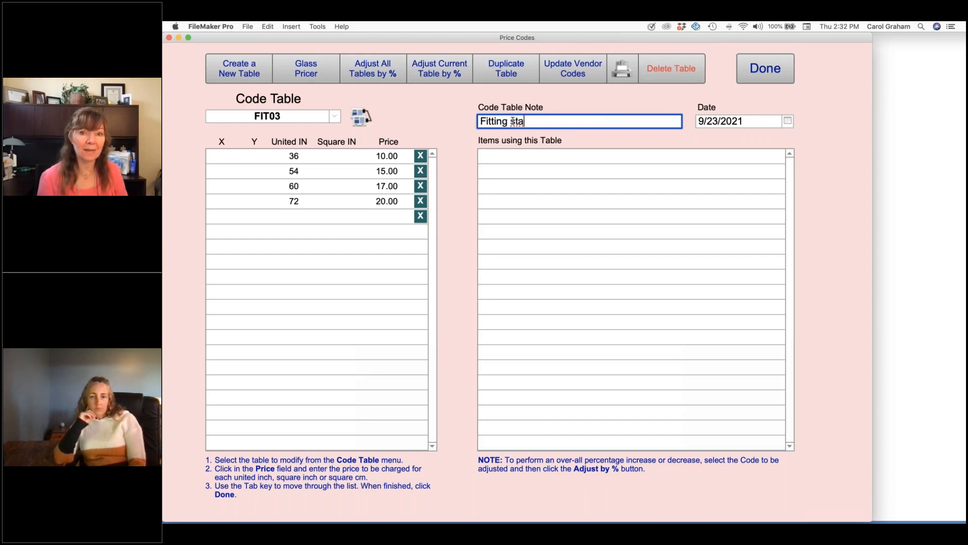
pyautogui.write('ndard')
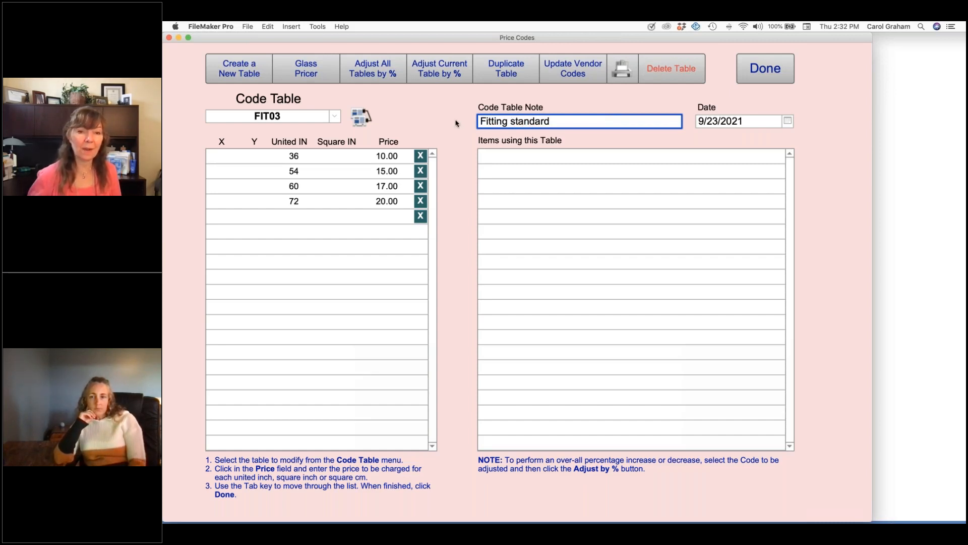
pyautogui.click(457, 123)
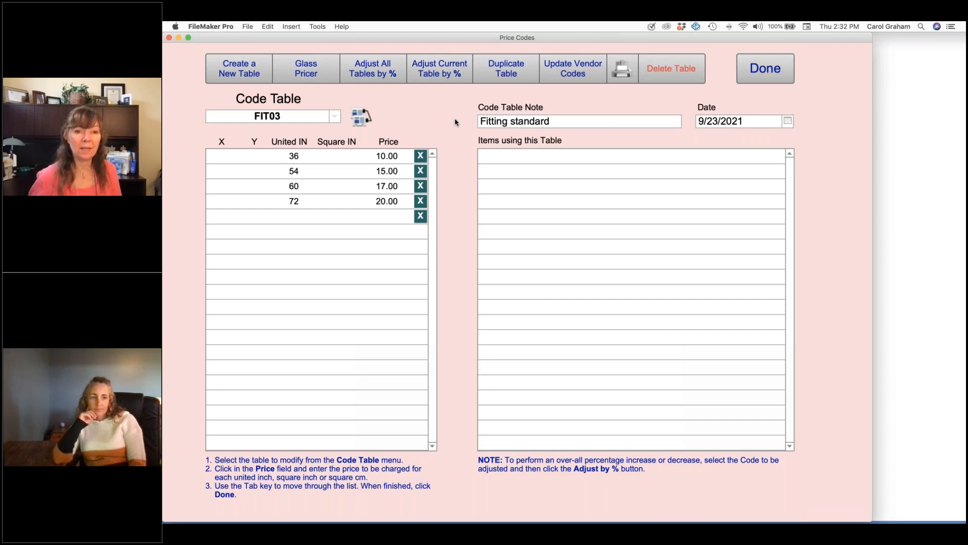
# Fill the fifth row of code table FIT03 with 100 united inches and a price of 25
pyautogui.click(298, 217)
pyautogui.write('100')
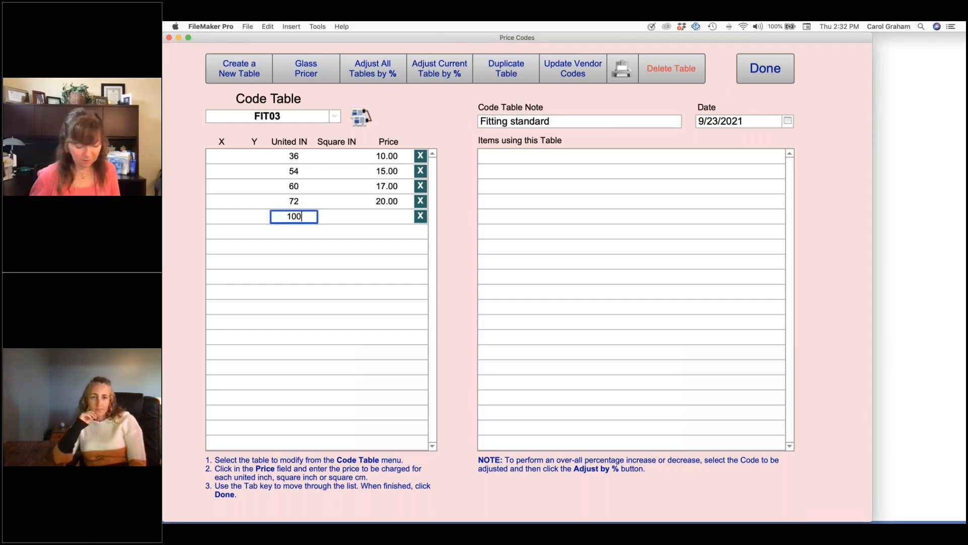
pyautogui.press('Tab')
pyautogui.press('Tab')
pyautogui.write('25')
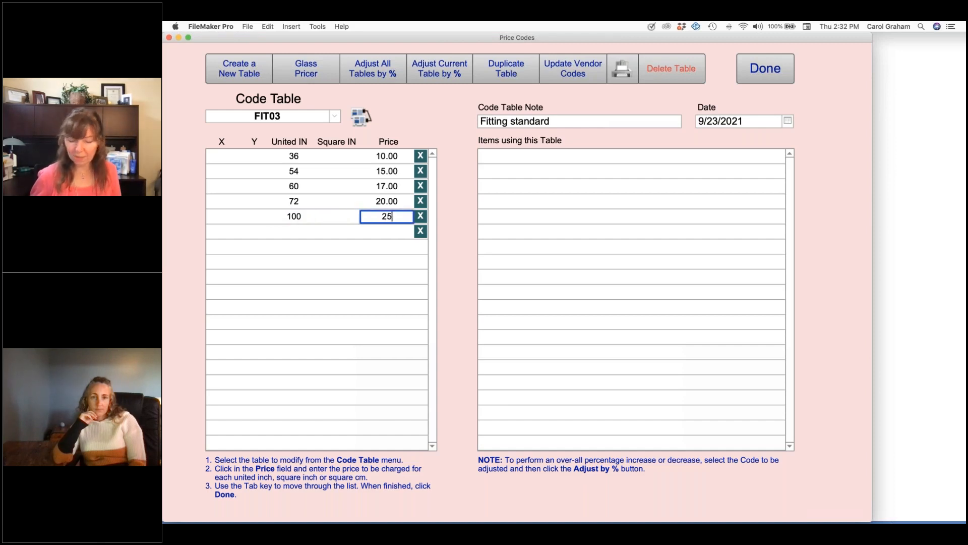
# Fill the sixth row of code table FIT03 with 200 united inches and a price of 9999
pyautogui.click(298, 232)
pyautogui.write('200')
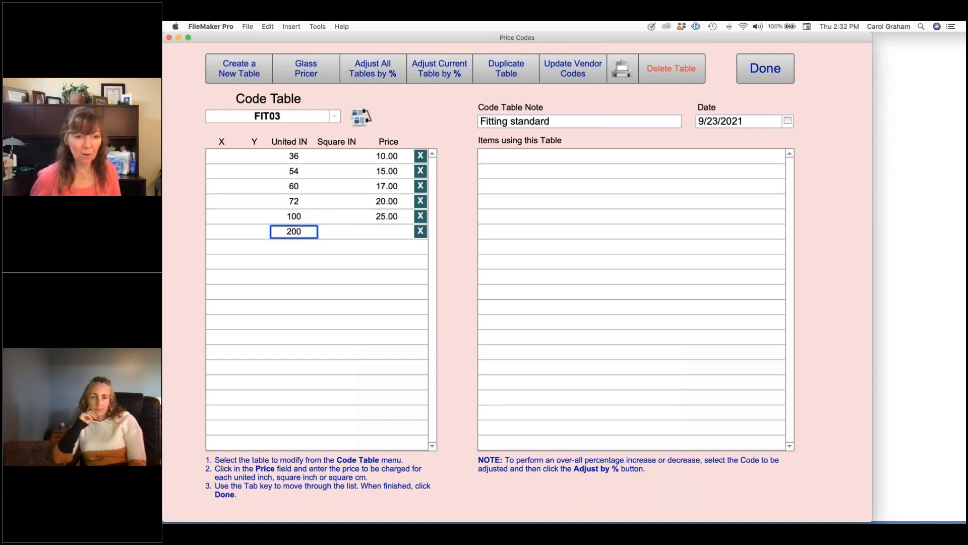
pyautogui.press('Tab')
pyautogui.press('Tab')
pyautogui.write('99')
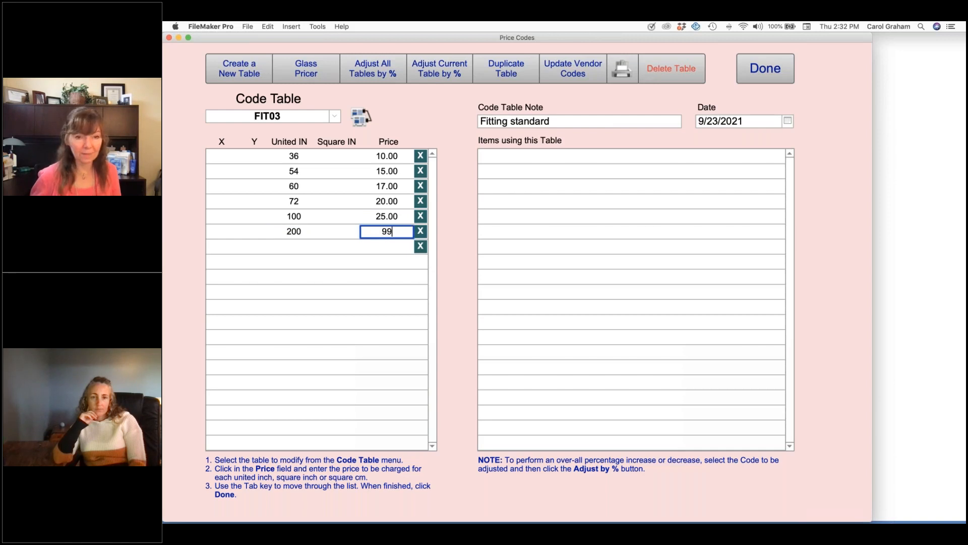
pyautogui.write('99')
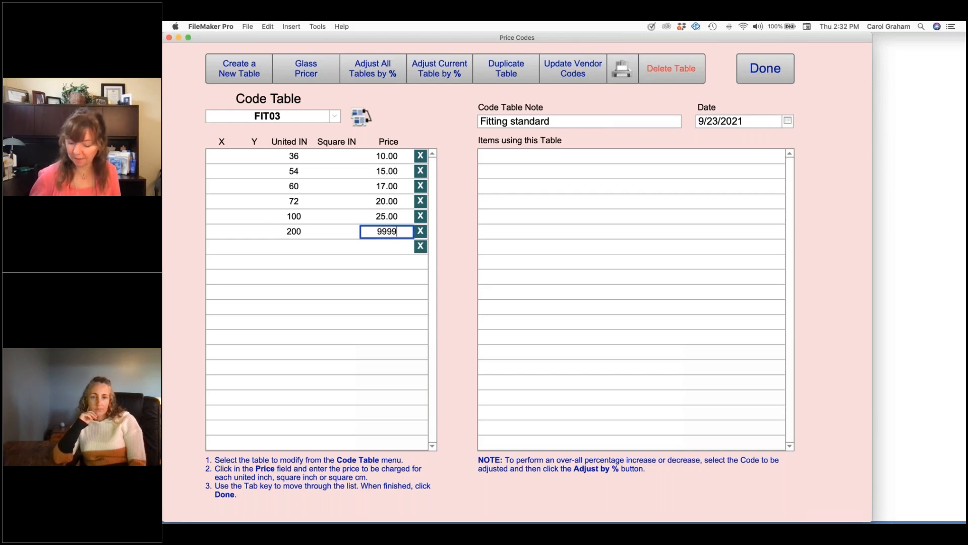
pyautogui.click(445, 204)
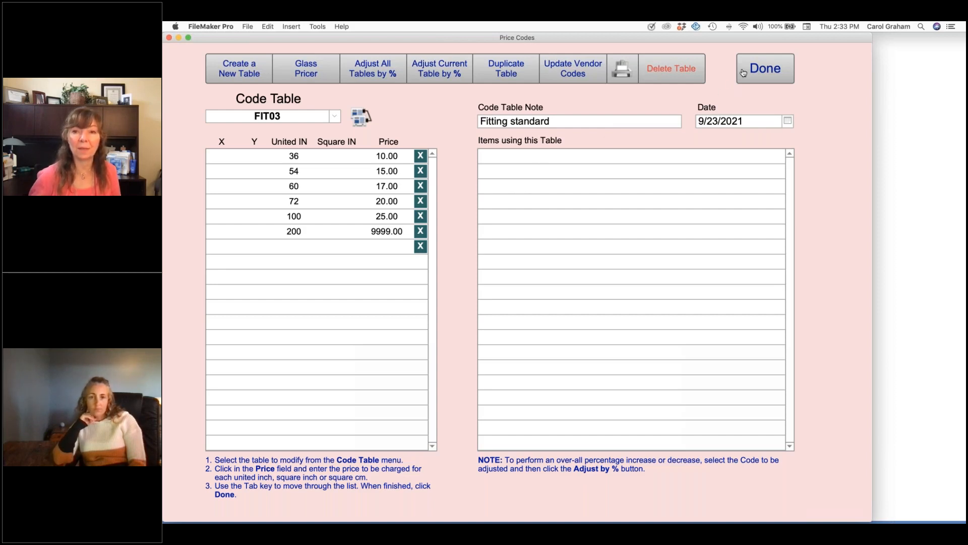
# Leave the code tables and show the code-based fitting pricing of the Fabric Fit item
pyautogui.click(743, 73)
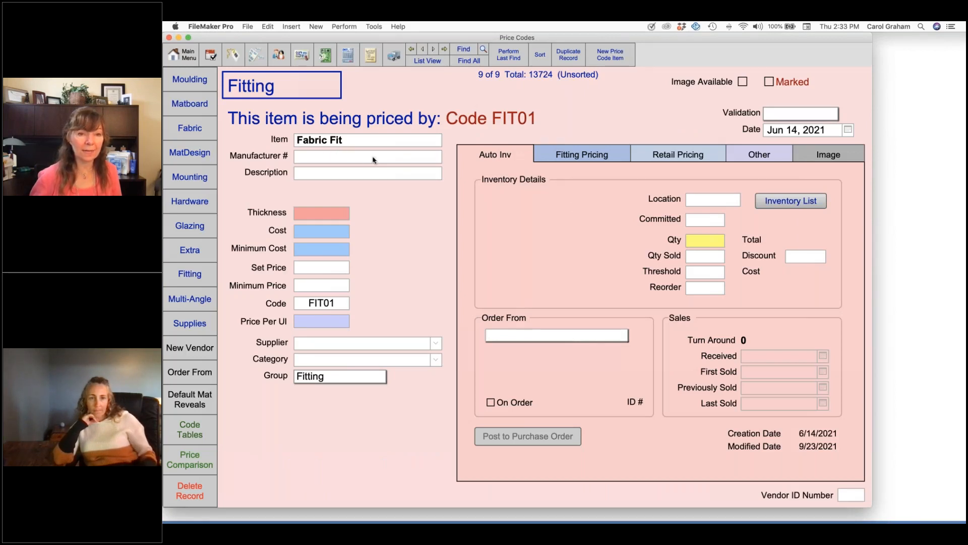
pyautogui.click(589, 161)
pyautogui.click(589, 202)
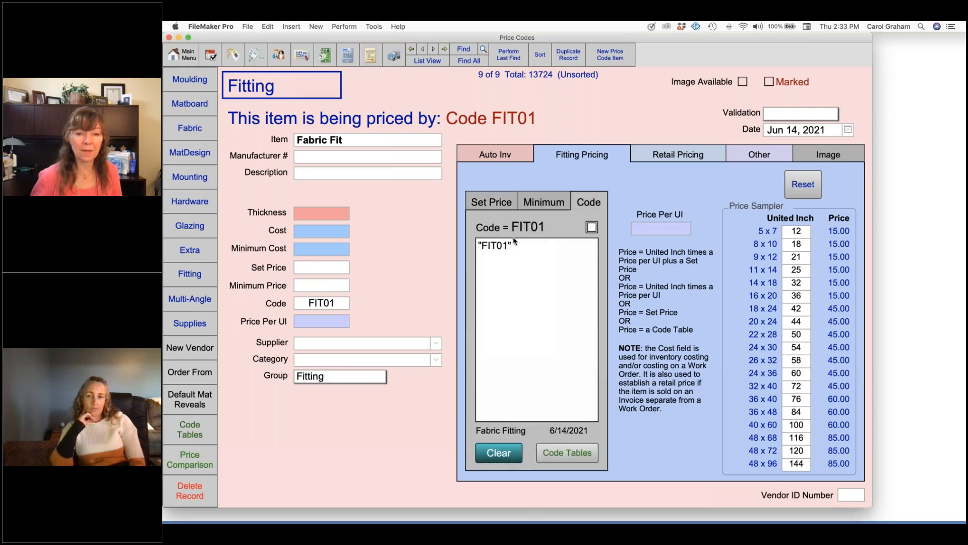
# Assign code table FIT03 Fitting standard to the Fabric Fit item's fitting pricing
pyautogui.click(533, 288)
pyautogui.scroll(-5, 548, 438)
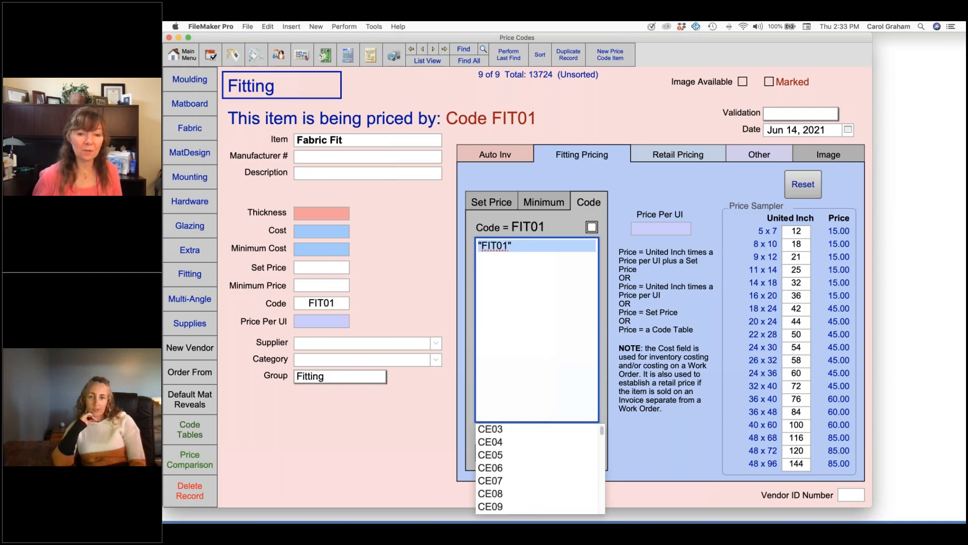
pyautogui.scroll(-10, 539, 469)
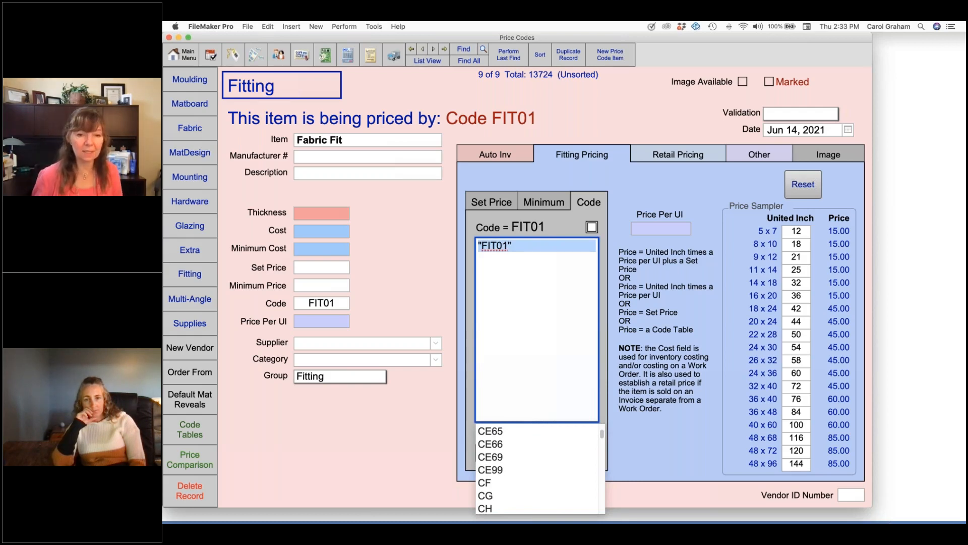
pyautogui.press('f')
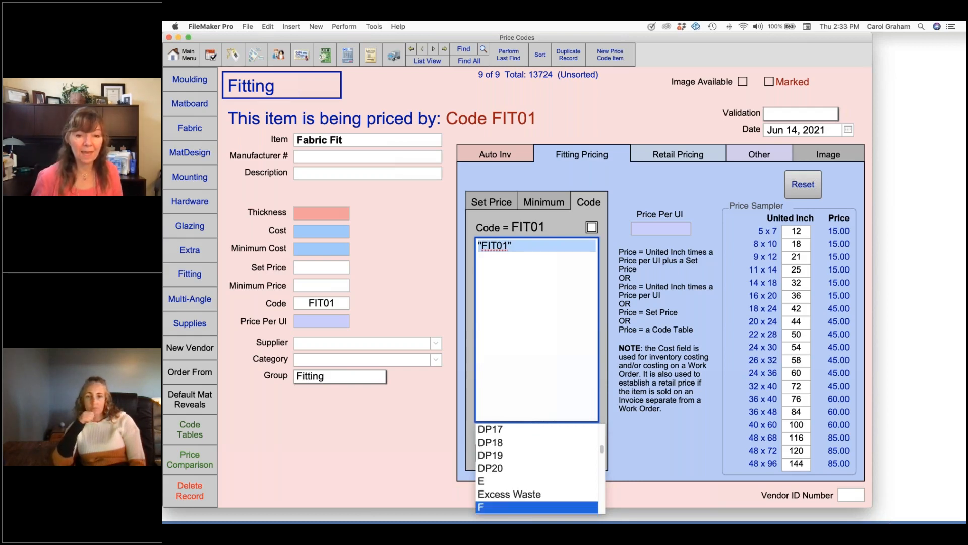
pyautogui.scroll(-3, 540, 469)
pyautogui.scroll(-2, 540, 469)
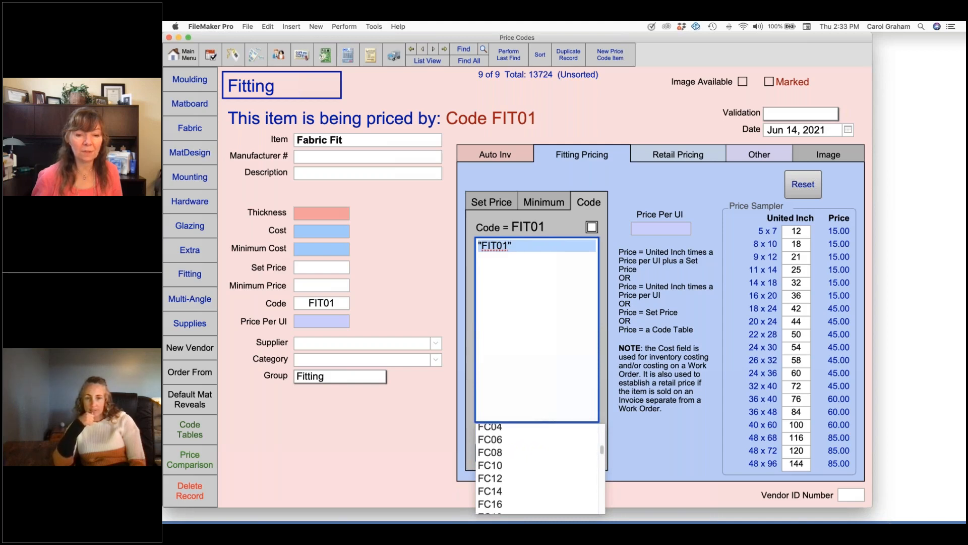
pyautogui.scroll(-6, 540, 469)
pyautogui.scroll(-1, 529, 466)
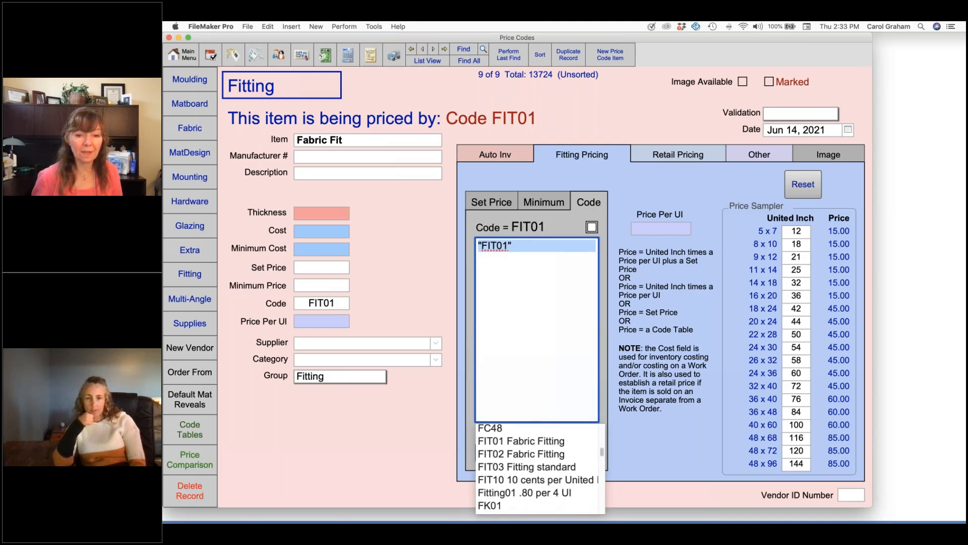
pyautogui.click(525, 468)
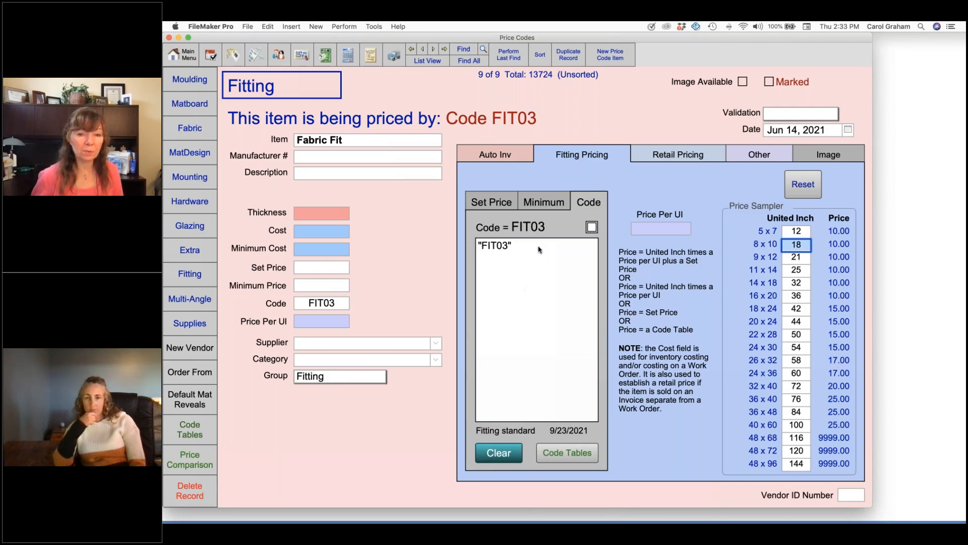
# Clear the code from the Fabric Fit item and assign code table FIT01 Fabric Fitting again
pyautogui.click(499, 452)
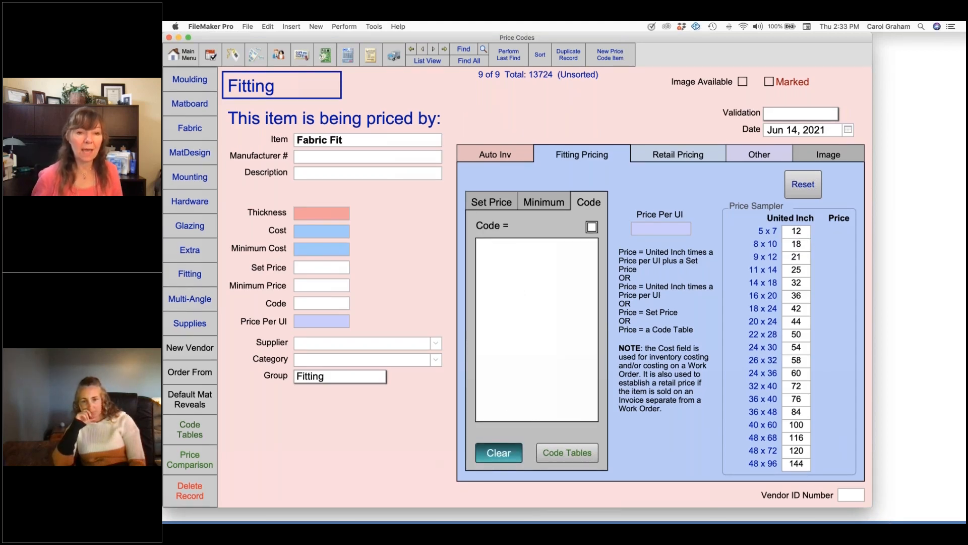
pyautogui.click(528, 295)
pyautogui.write('fit')
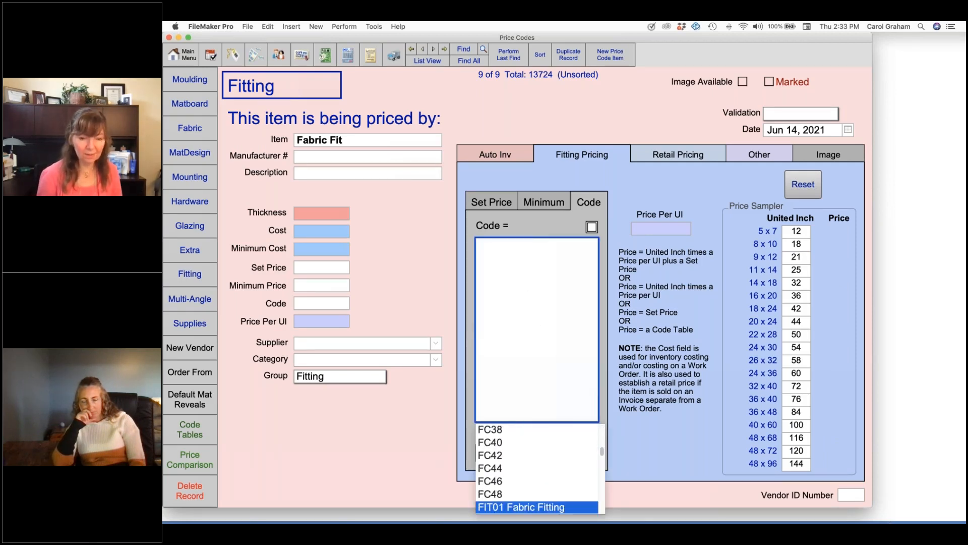
pyautogui.scroll(-4, 543, 461)
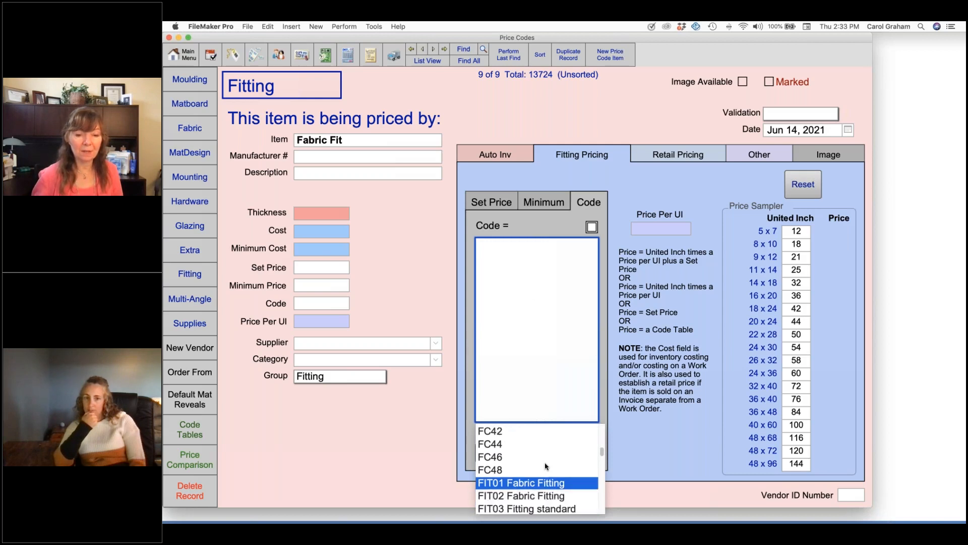
pyautogui.click(523, 451)
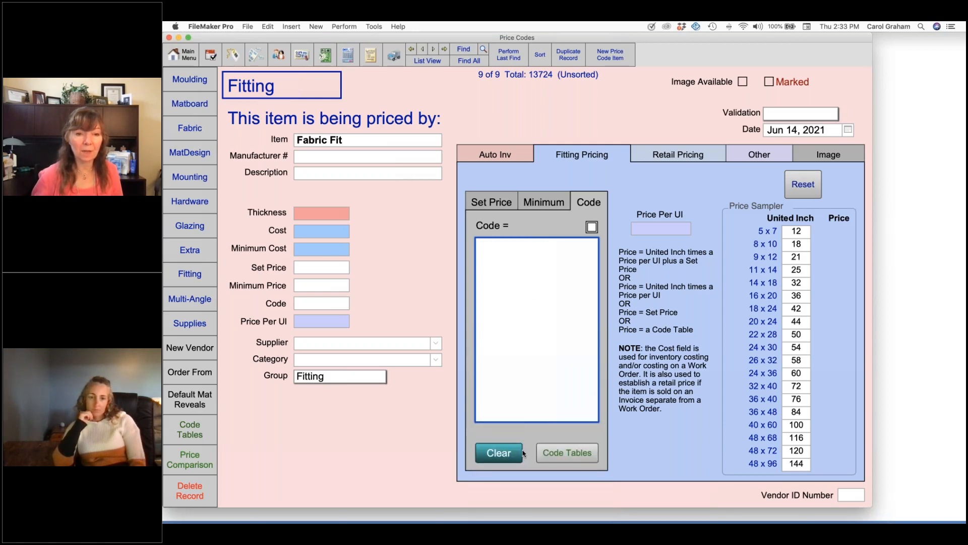
pyautogui.click(558, 172)
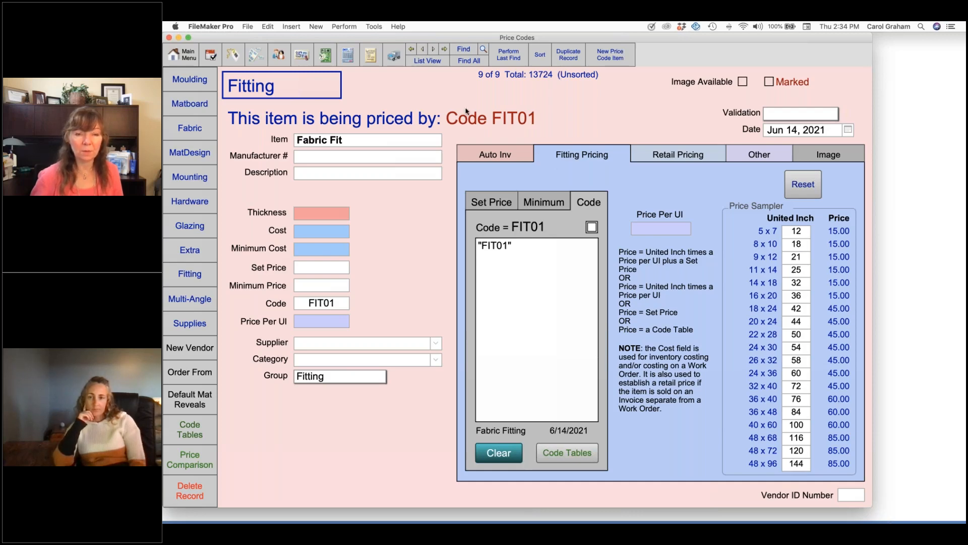
# Show all Fitting price codes in list view
pyautogui.click(427, 60)
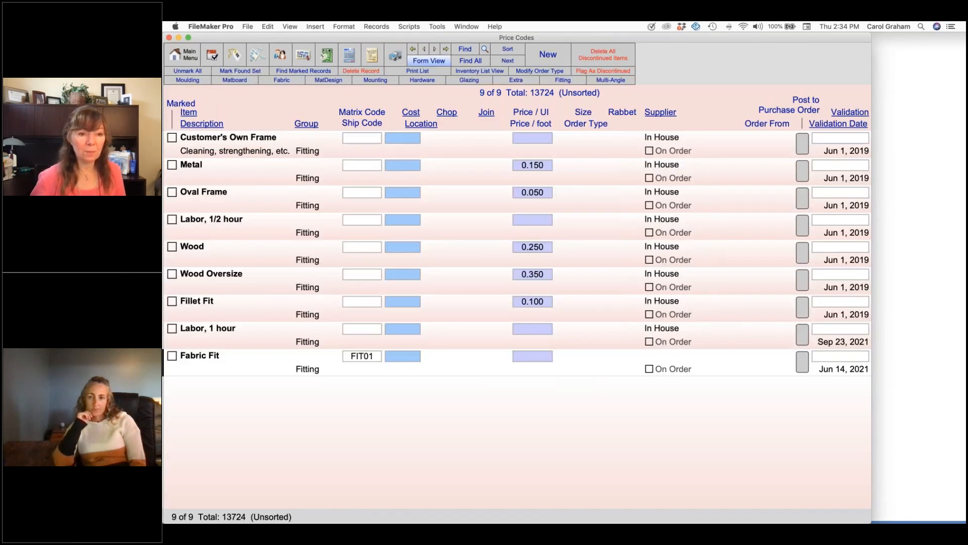
pyautogui.click(560, 82)
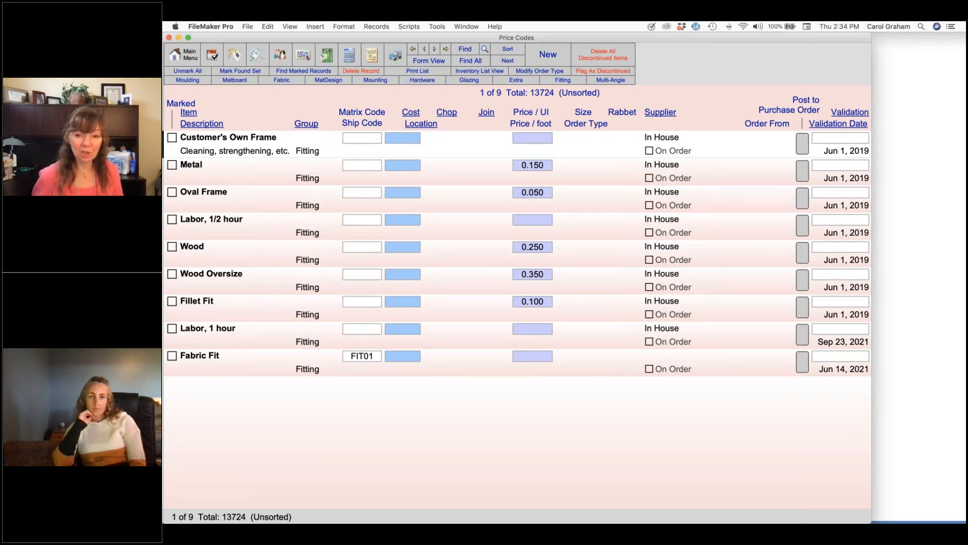
# Review the group assigned to each item in Assign Groups.png in Preview, and return to the Fitting price code list in FileMaker Pro
pyautogui.moveTo(800, 517)
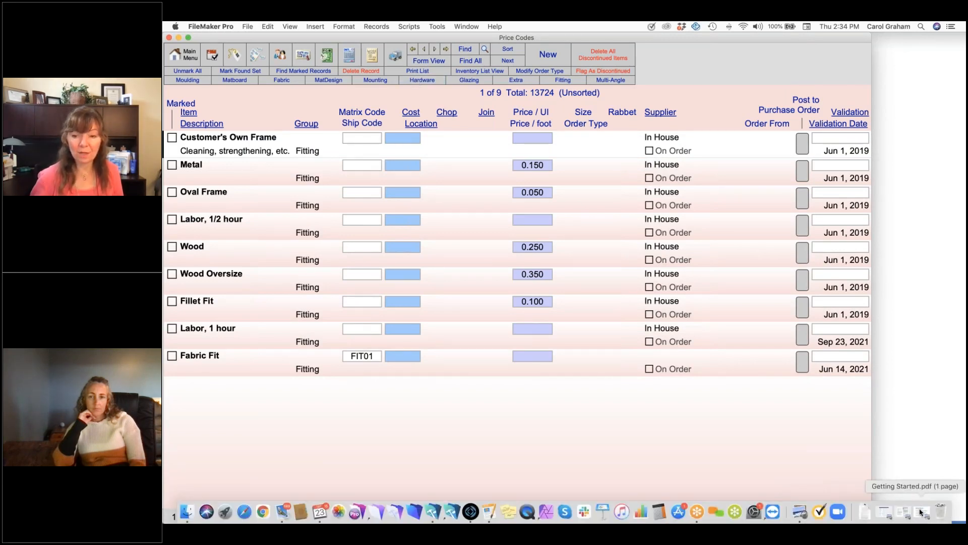
pyautogui.click(903, 513)
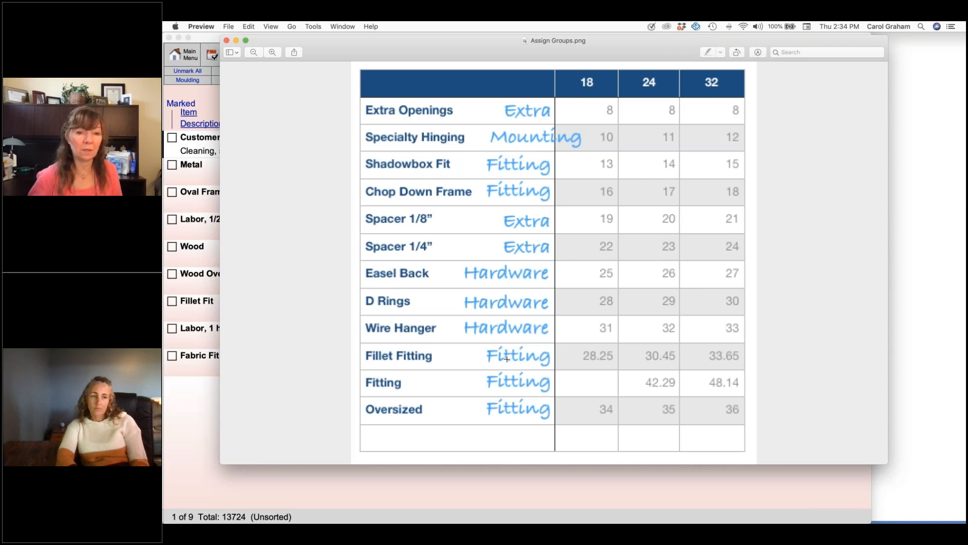
pyautogui.click(201, 26)
pyautogui.click(208, 82)
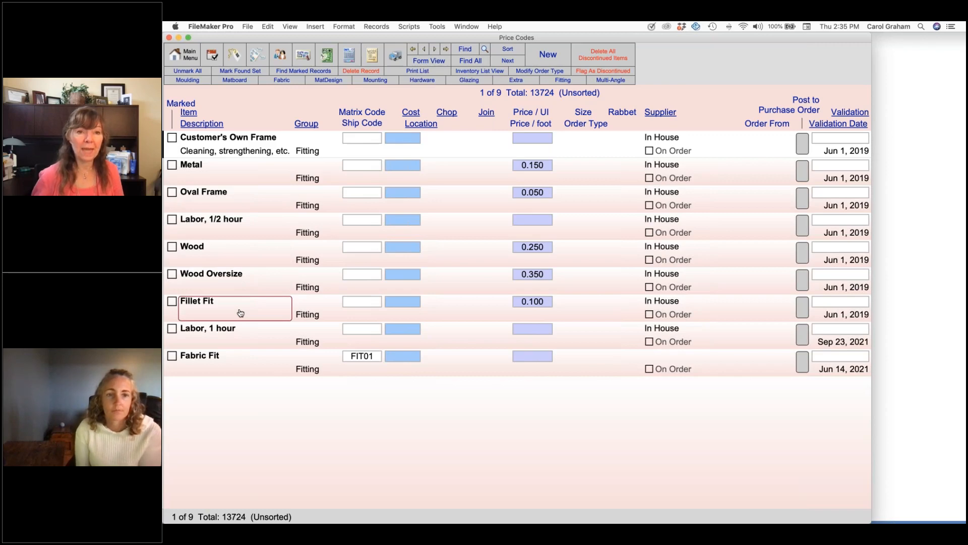
# Open the work order priced with MatDesign, Hardware, Extra and Fitting items
pyautogui.click(374, 56)
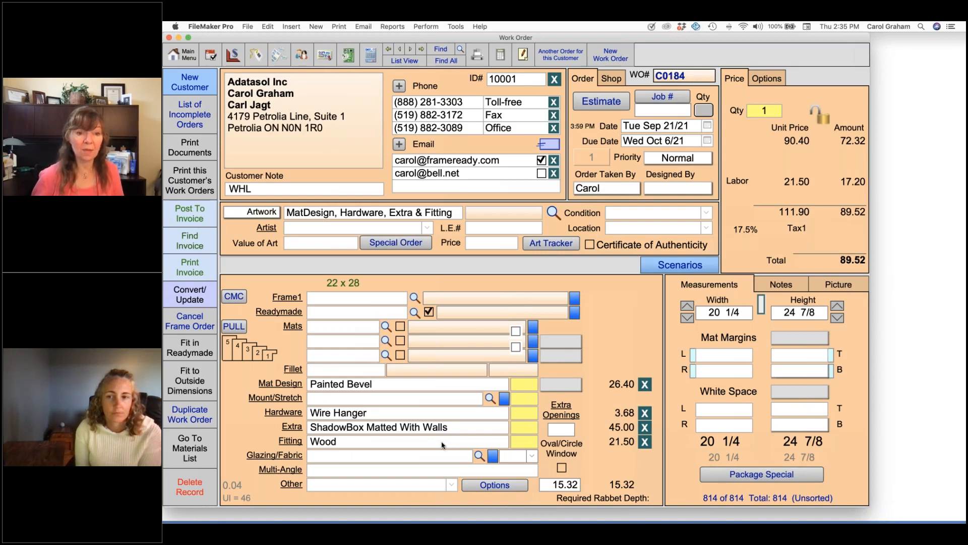
# Add Rabbet, Increase Depth as the second Extra item on the work order
pyautogui.click(295, 428)
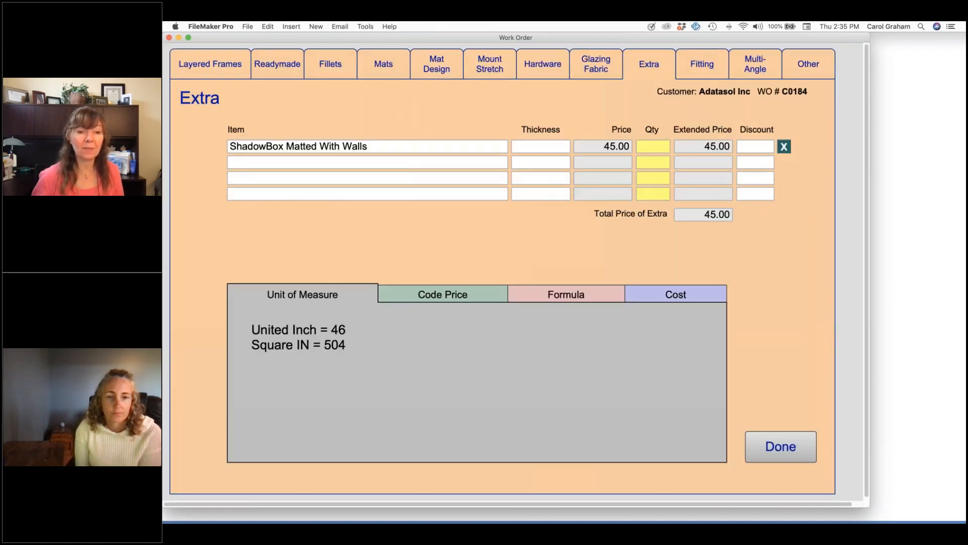
pyautogui.click(309, 161)
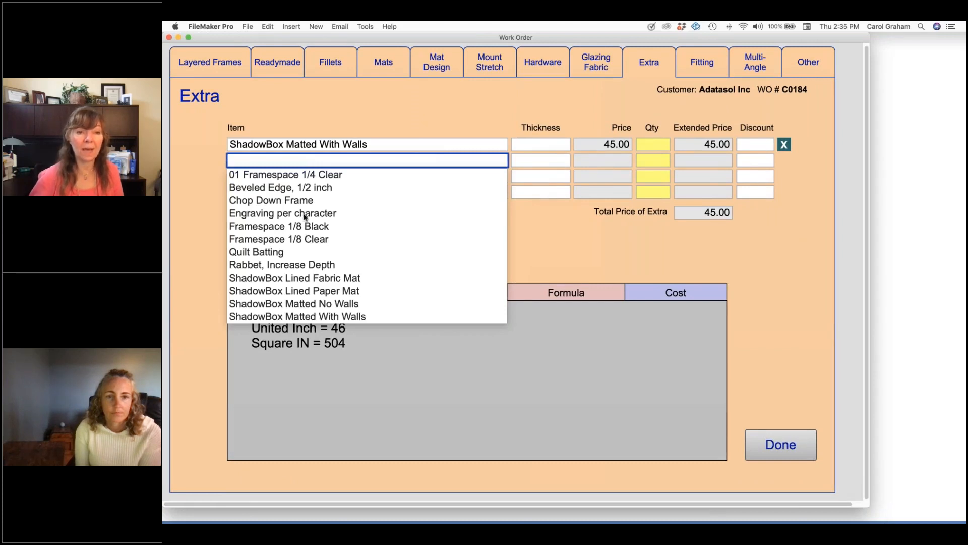
pyautogui.click(289, 265)
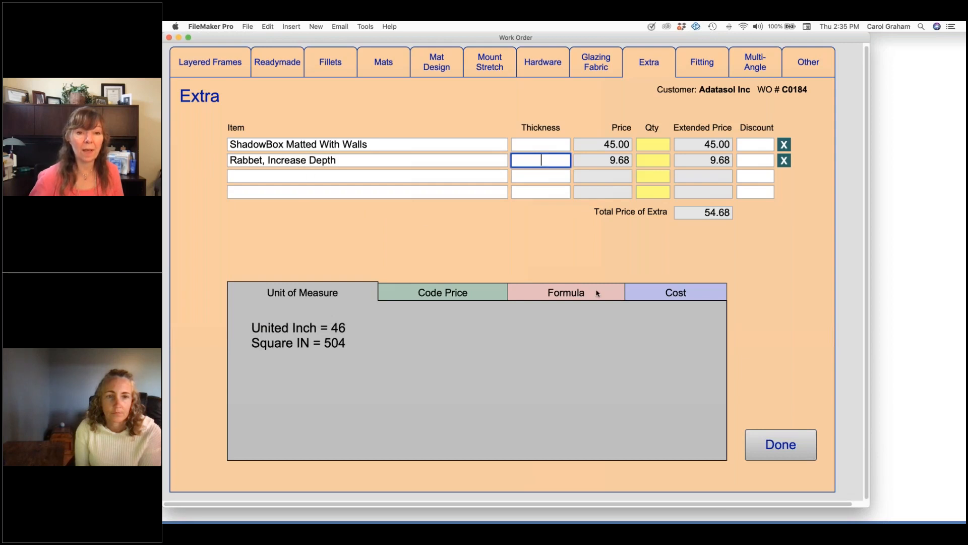
pyautogui.click(768, 445)
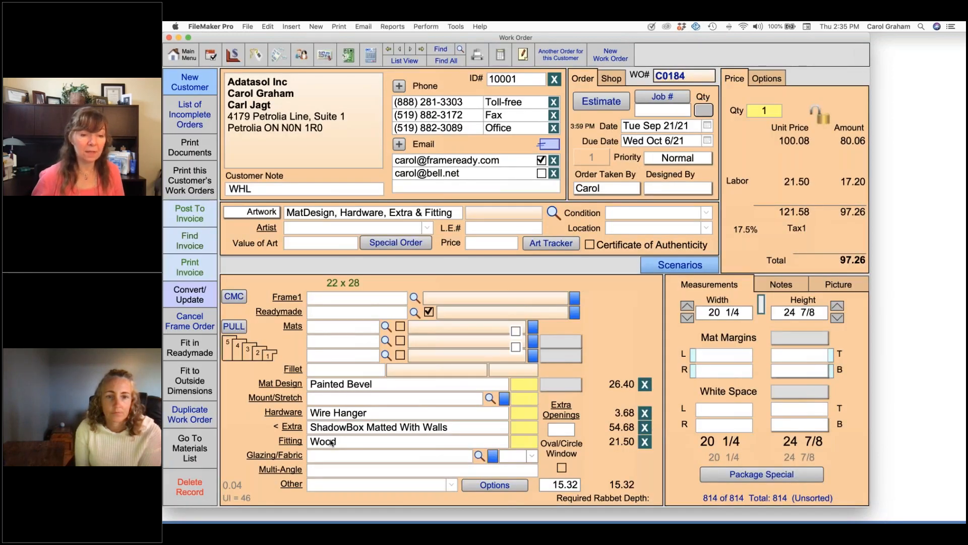
# Add Fillet Fit and Labor, 1 hour as the second and third Fitting items on the work order
pyautogui.click(298, 442)
pyautogui.click(301, 162)
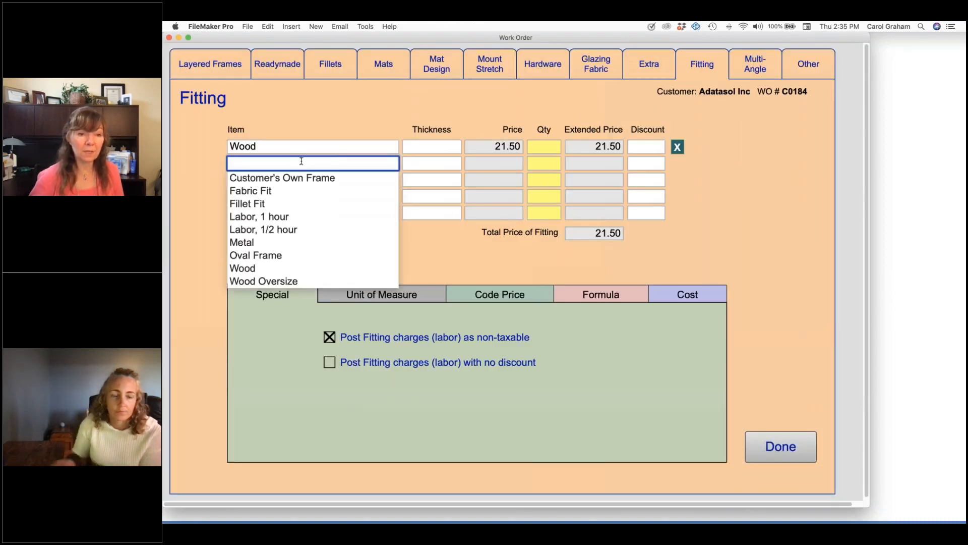
pyautogui.click(263, 204)
pyautogui.click(294, 180)
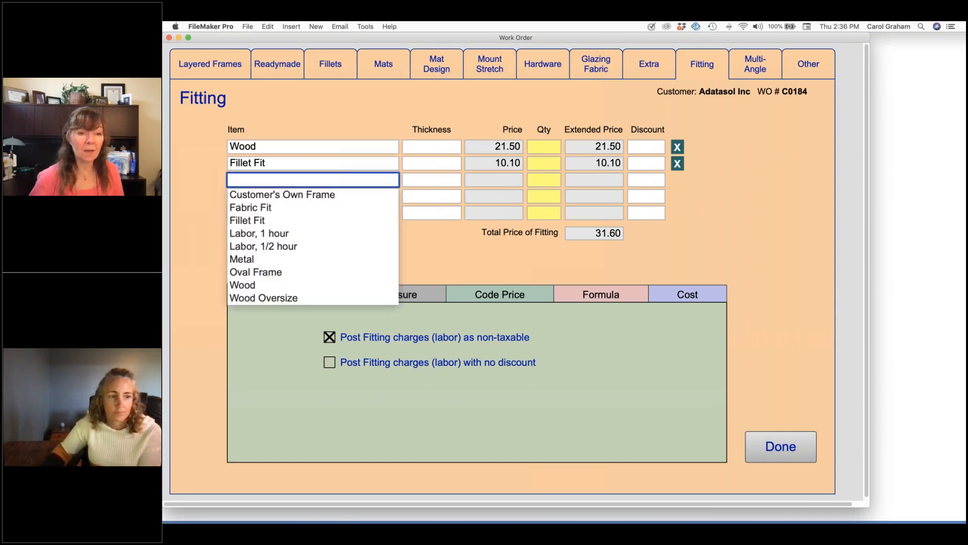
pyautogui.click(282, 234)
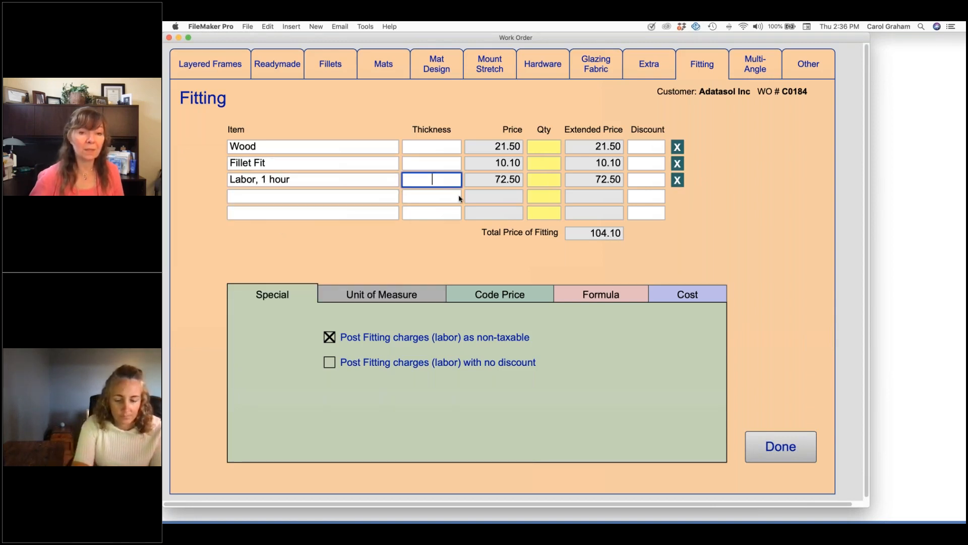
# Try a quantity of .5 for the Labor, 1 hour fitting, change it to .25, and return to the work order
pyautogui.click(546, 182)
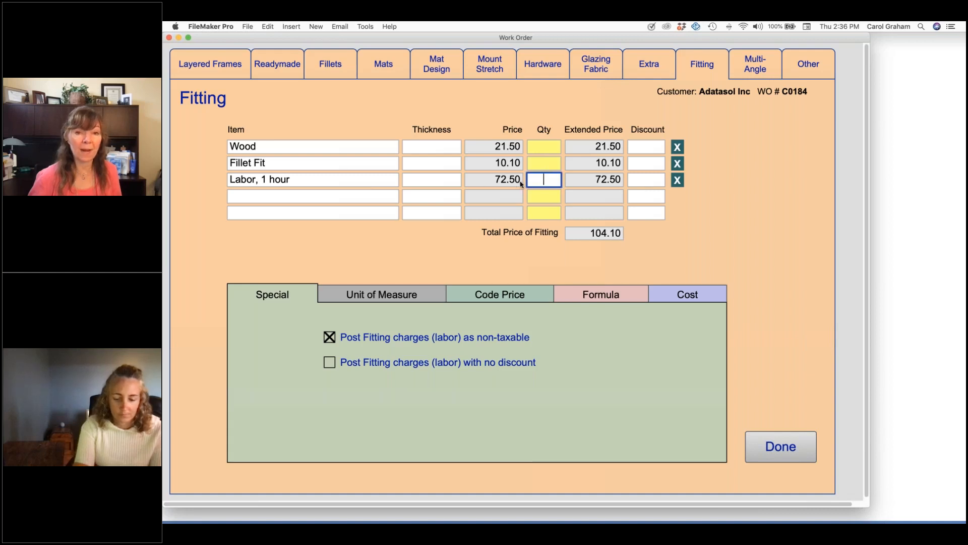
pyautogui.write('.5')
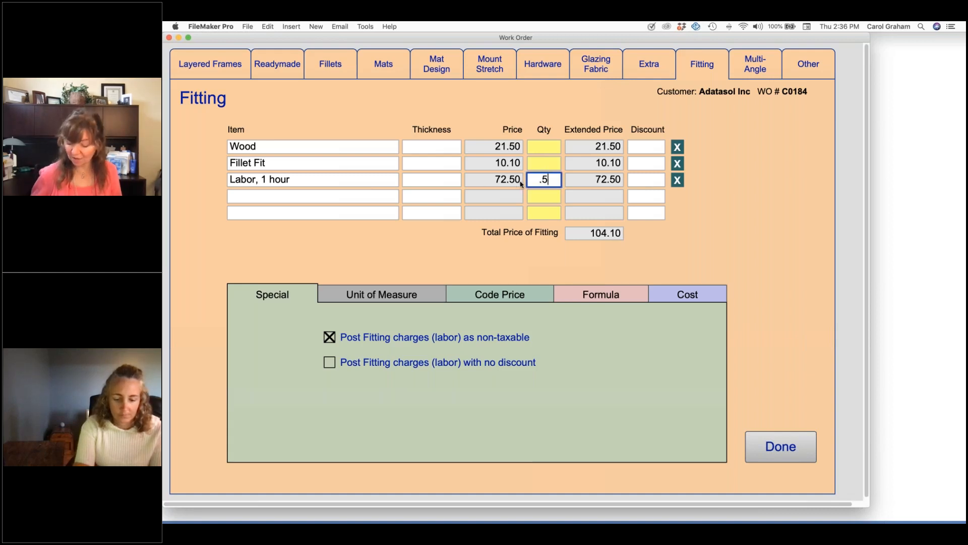
pyautogui.click(458, 254)
pyautogui.click(551, 180)
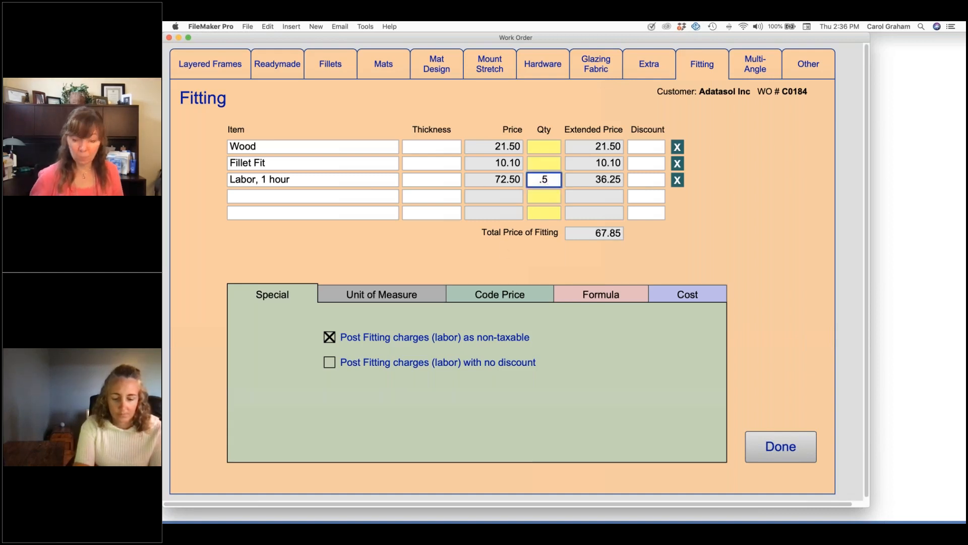
pyautogui.write('2')
pyautogui.press('Return')
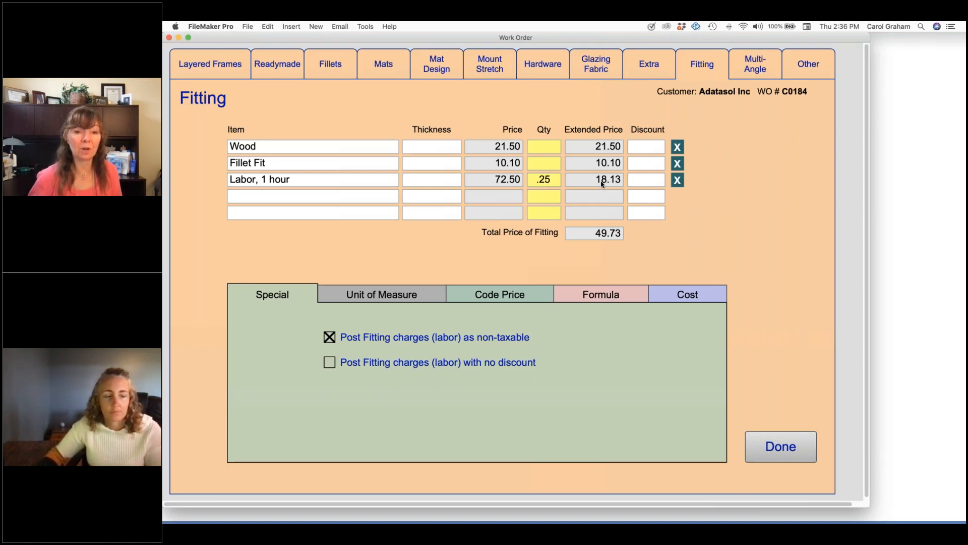
pyautogui.click(798, 446)
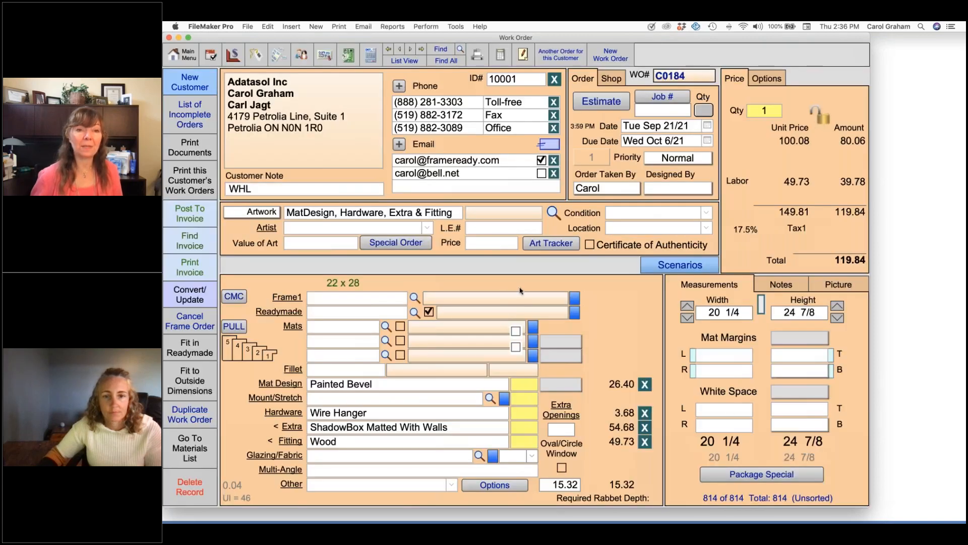
# Check the Fitting price code list, and enter Wood as the third Extra item on the work order
pyautogui.click(233, 56)
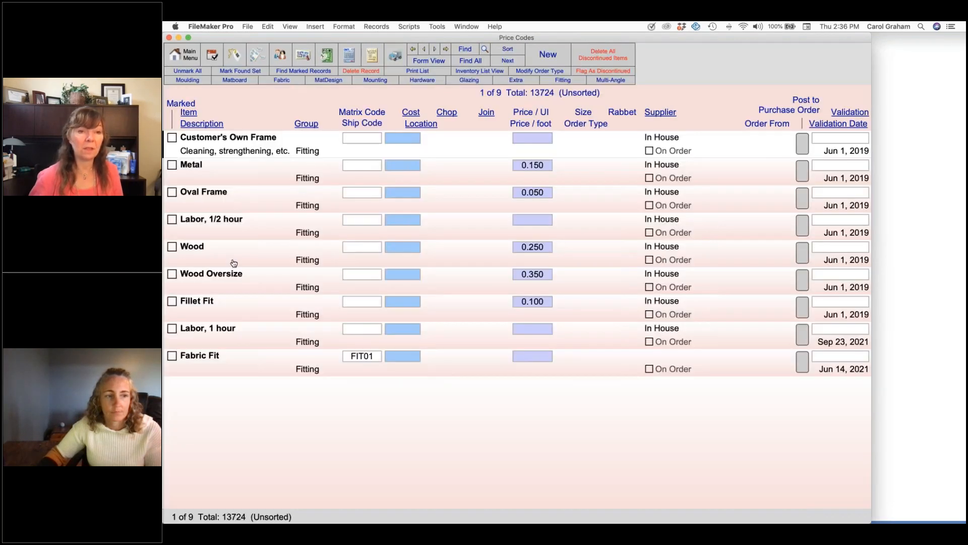
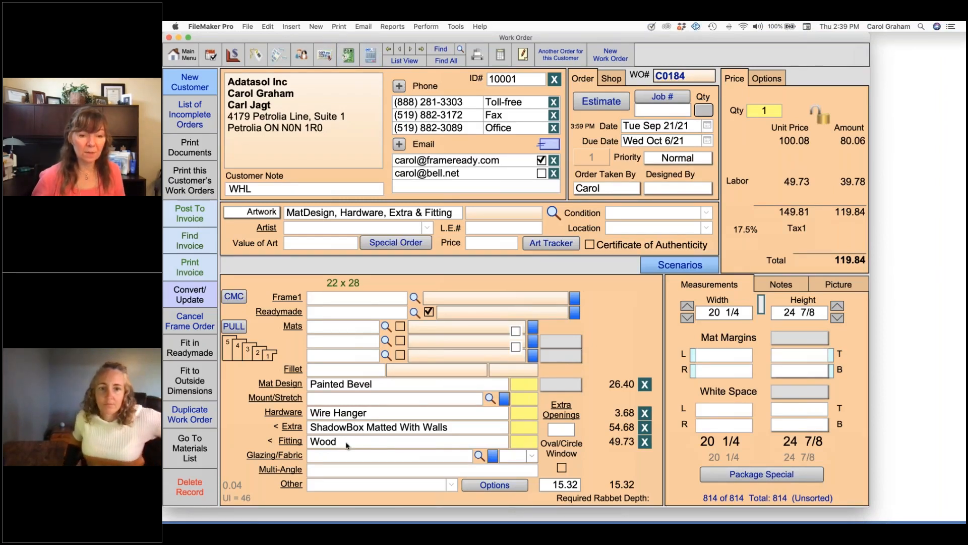
pyautogui.click(290, 434)
pyautogui.click(294, 179)
pyautogui.click(293, 177)
pyautogui.write('Wood')
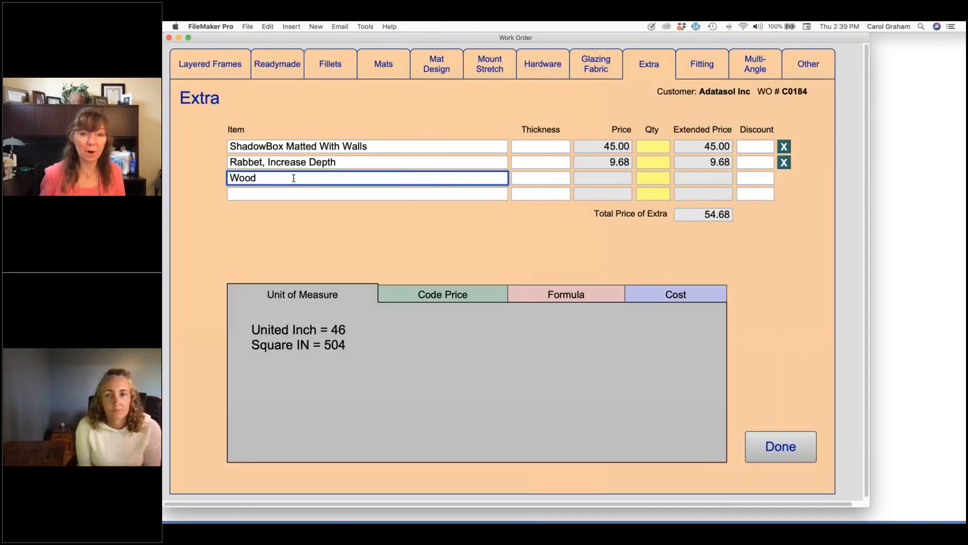
pyautogui.press('Return')
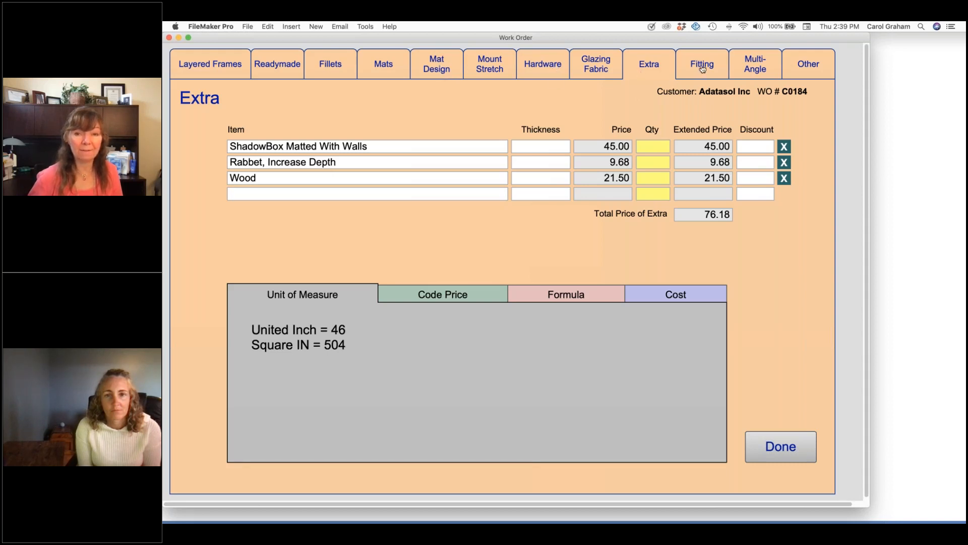
pyautogui.click(770, 447)
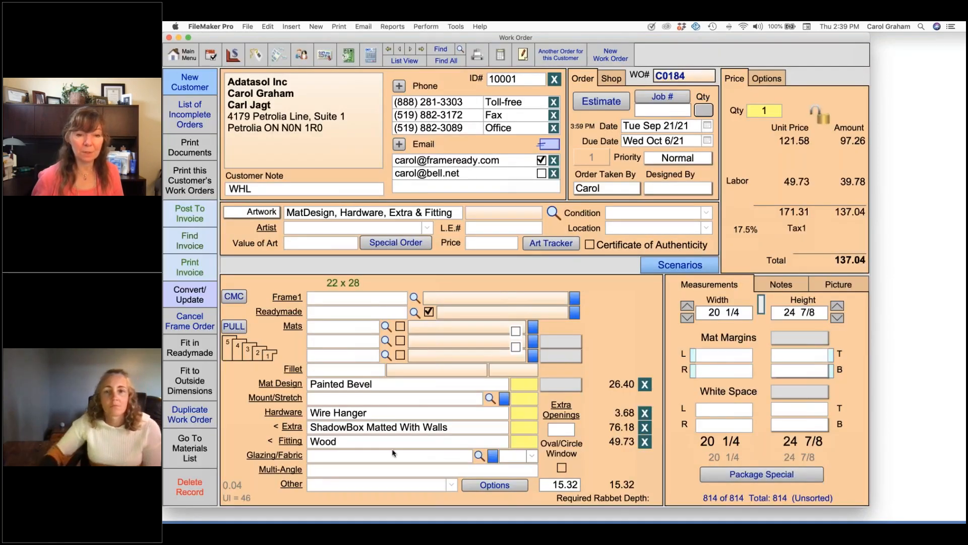
# Review the work order's Fitting items, and preview the work order printout with its Extra and Fitting lines
pyautogui.click(295, 442)
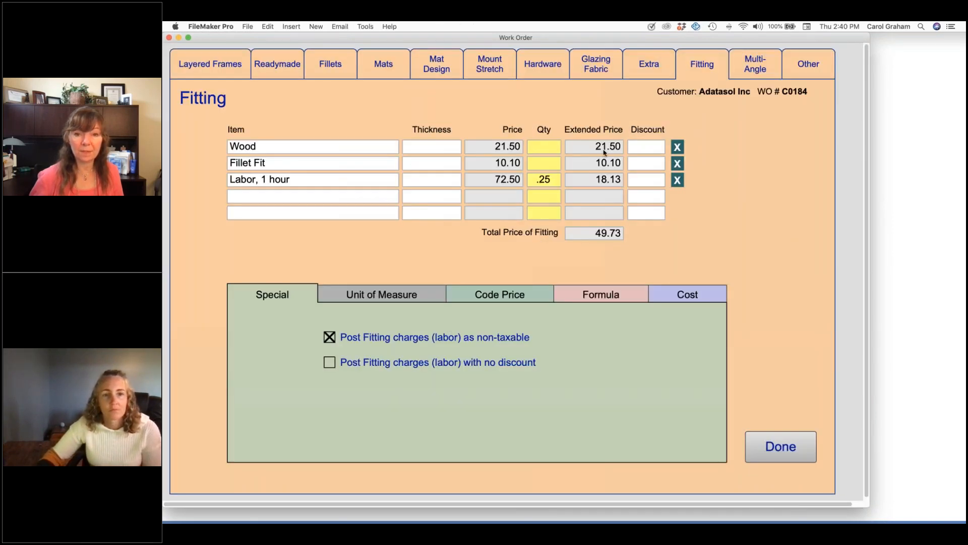
pyautogui.click(775, 451)
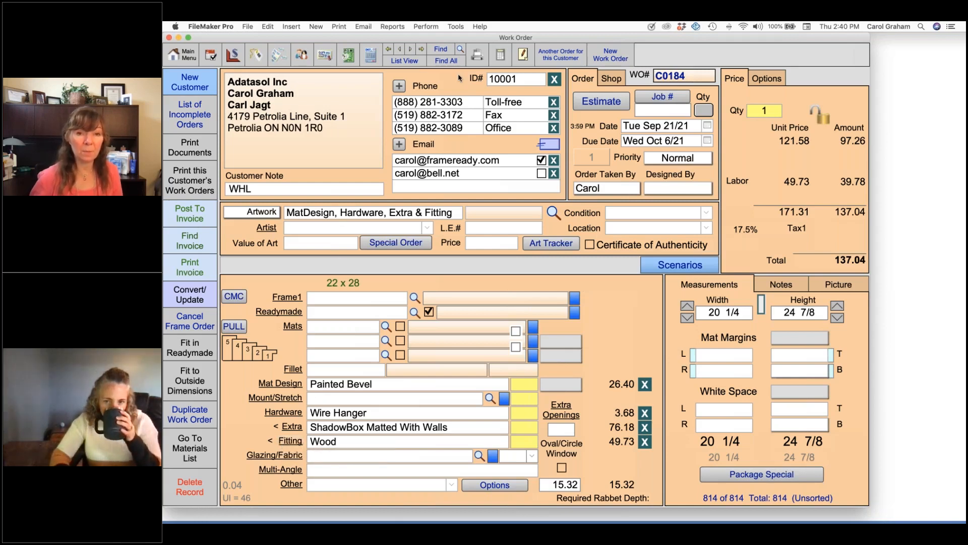
pyautogui.click(477, 56)
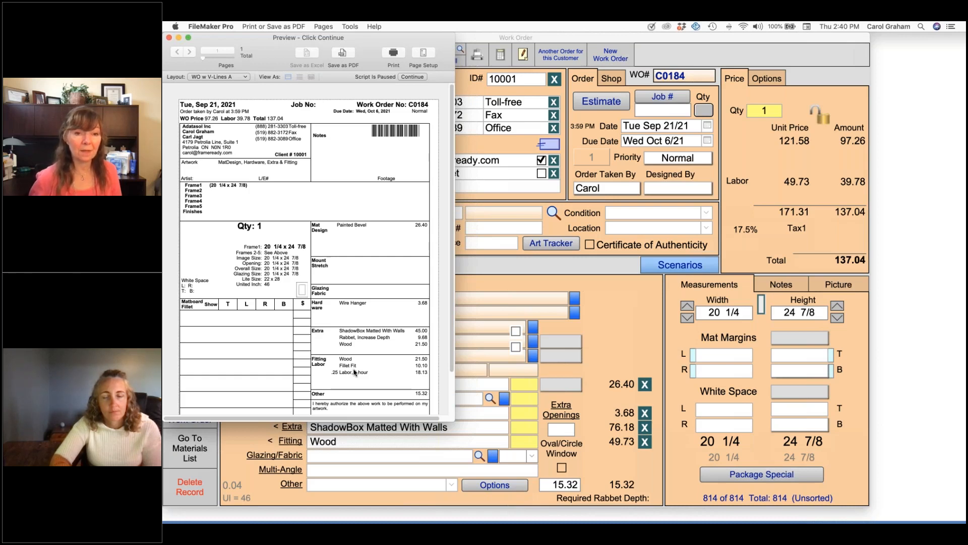
pyautogui.click(413, 77)
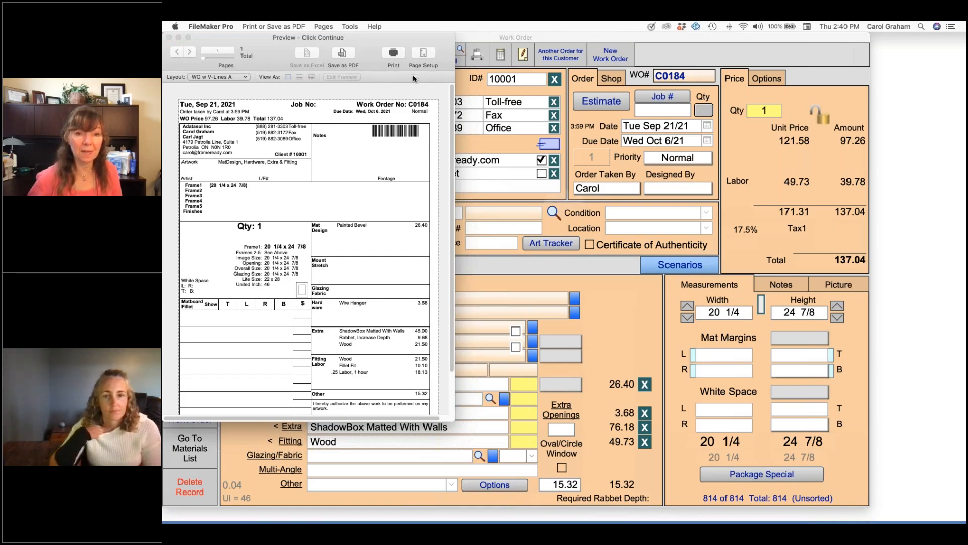
pyautogui.press('Escape')
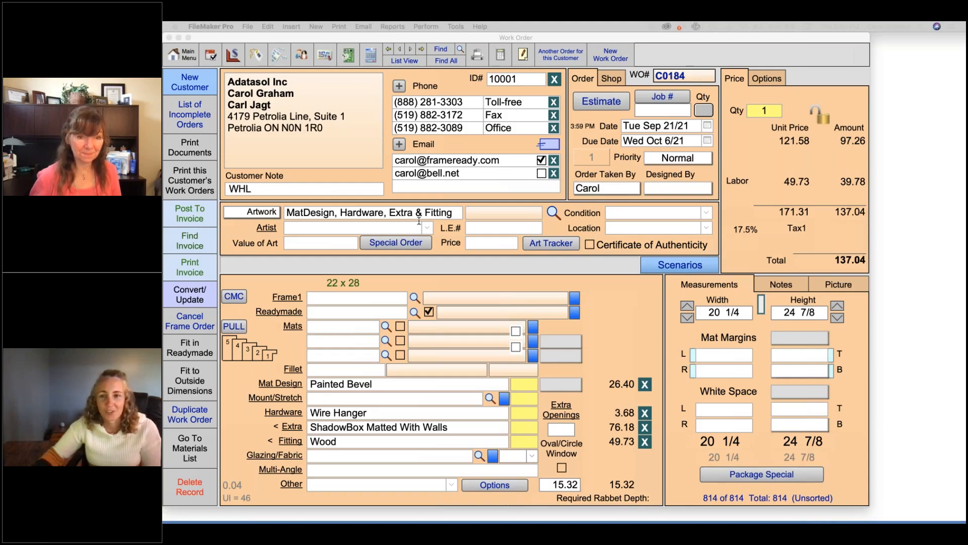
# Open the Fabric Fit item from the Fitting price codes and examine its fitting price sampler and assigned code table
pyautogui.click(233, 54)
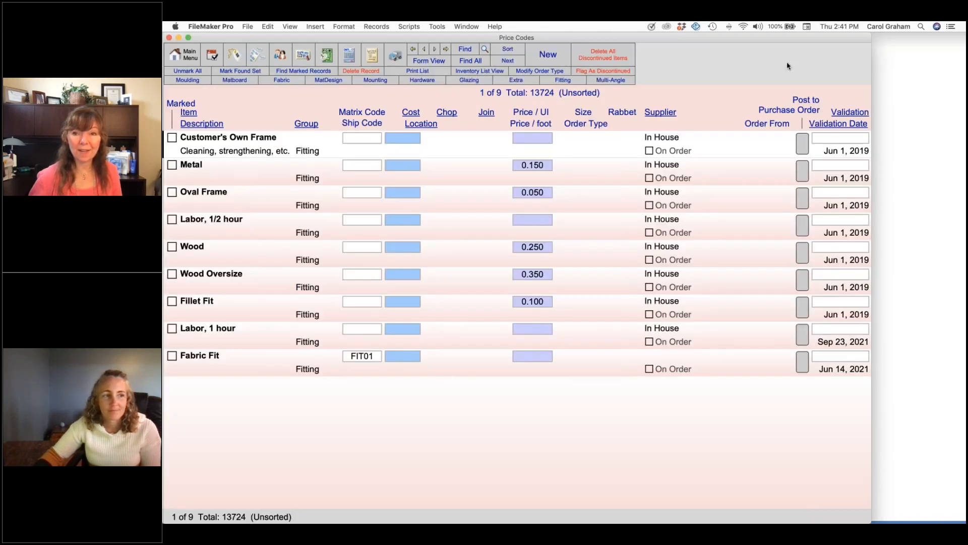
pyautogui.click(686, 62)
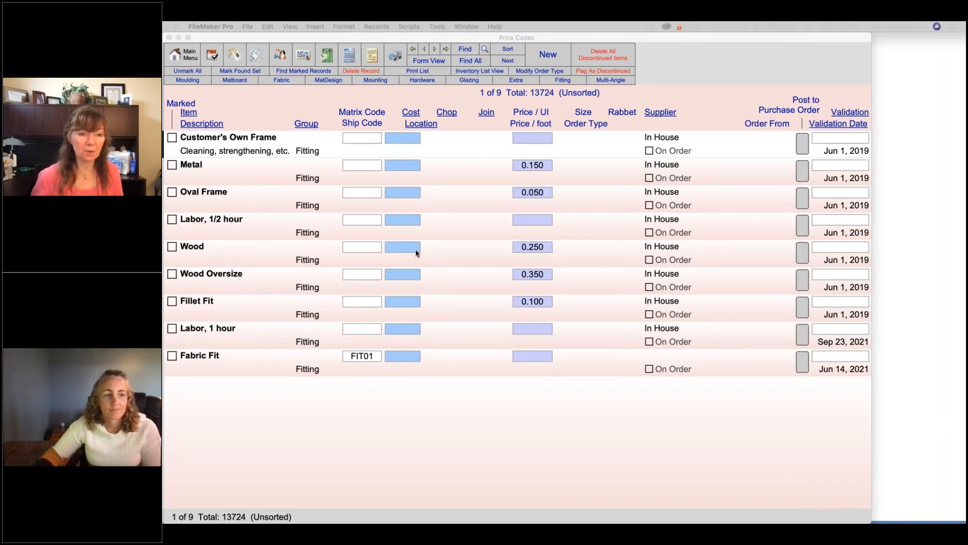
pyautogui.click(250, 361)
pyautogui.click(250, 361)
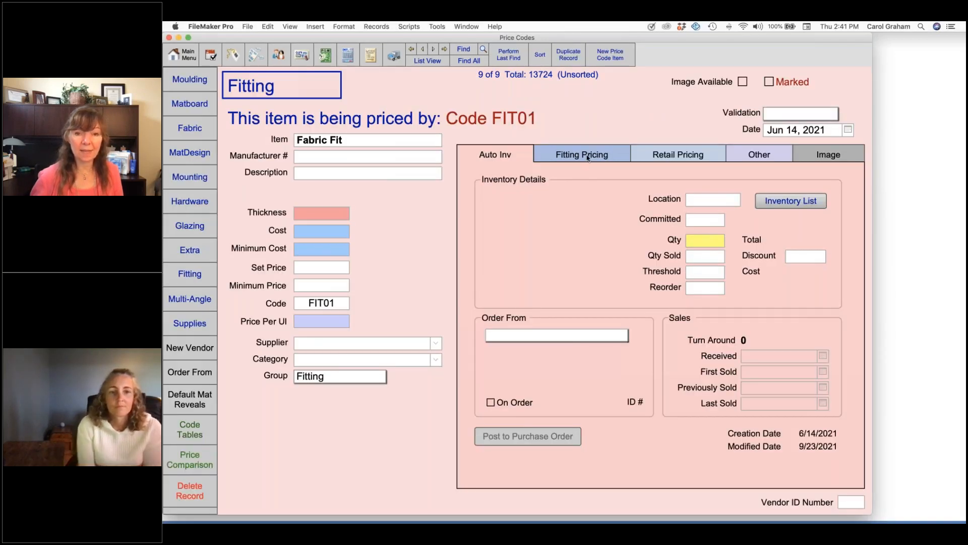
pyautogui.click(588, 158)
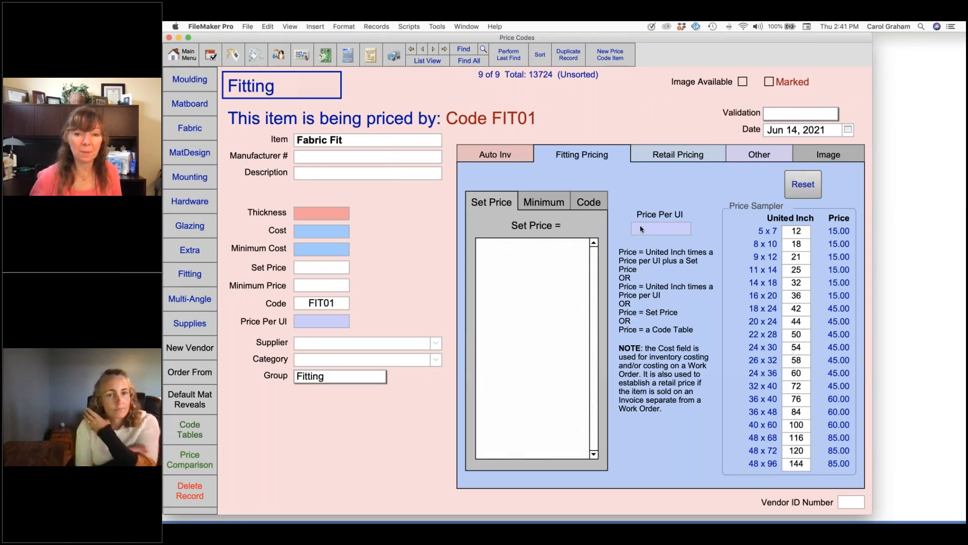
pyautogui.click(591, 202)
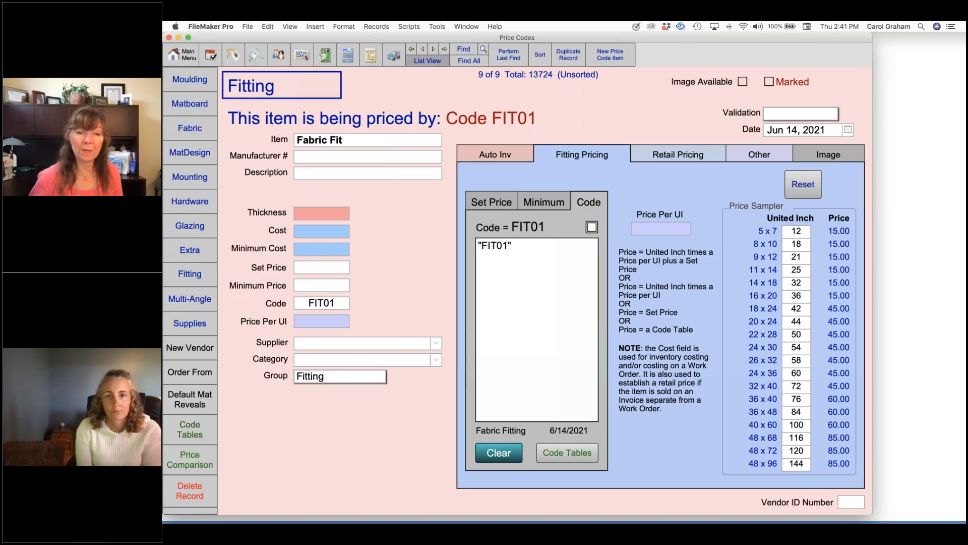
# List the Extra price codes sorted by item, and examine the pricing of ShadowBox Matted With Walls
pyautogui.click(427, 60)
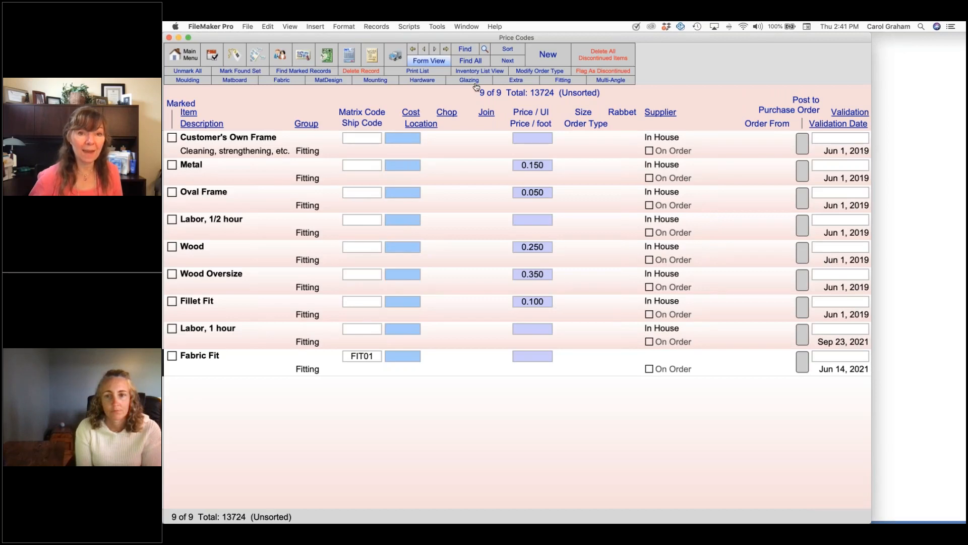
pyautogui.click(515, 80)
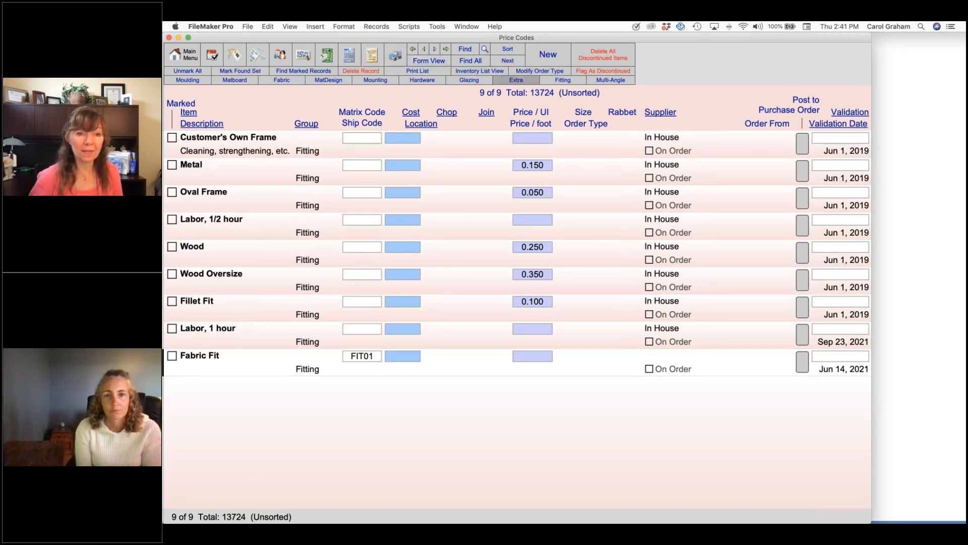
pyautogui.click(188, 112)
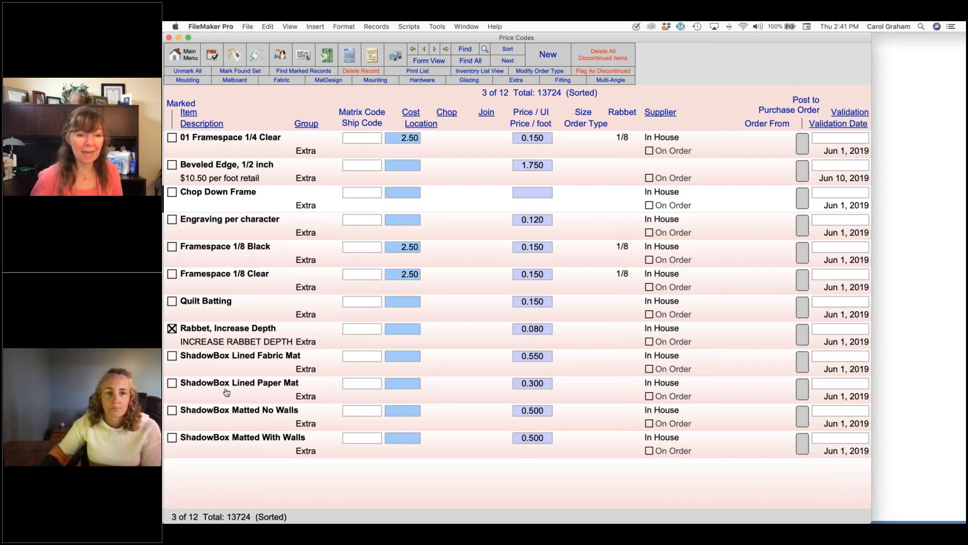
pyautogui.click(224, 443)
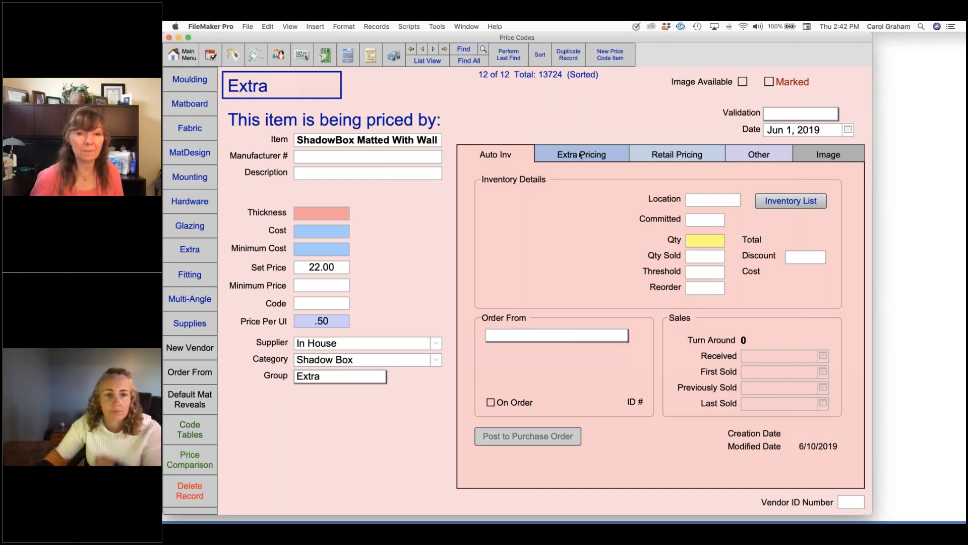
pyautogui.click(581, 154)
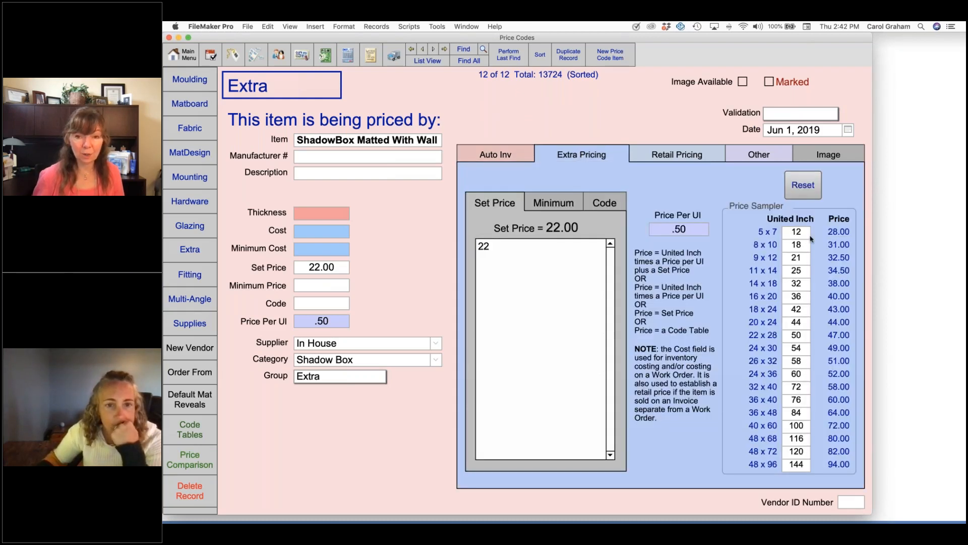
# Step back through the pricing of ShadowBox Matted No Walls and ShadowBox Lined Paper Mat, and open the Extra price comparison
pyautogui.click(423, 50)
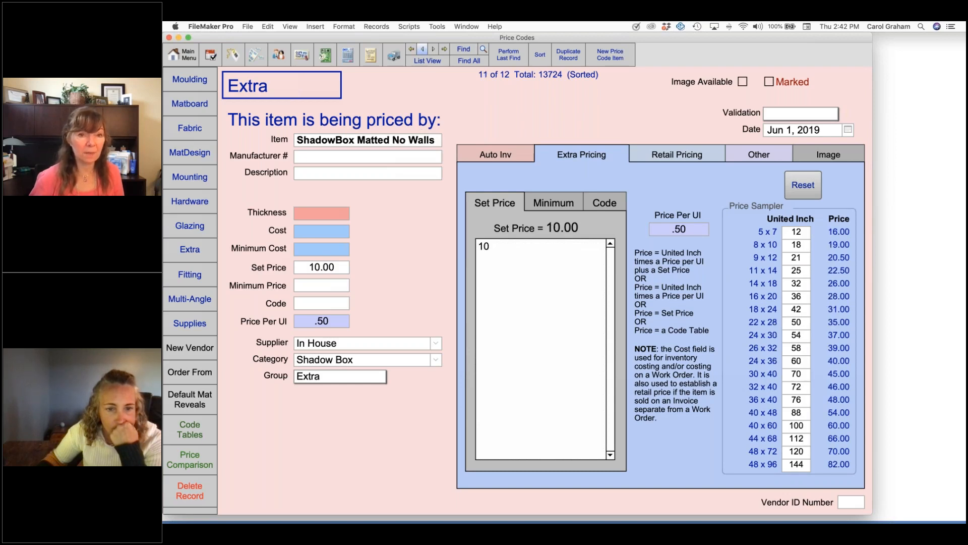
pyautogui.click(422, 48)
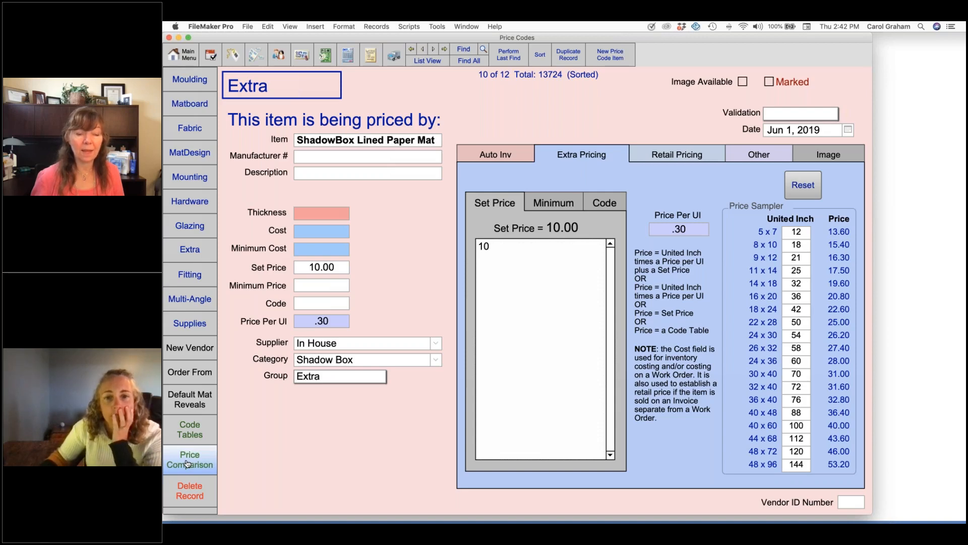
pyautogui.click(187, 464)
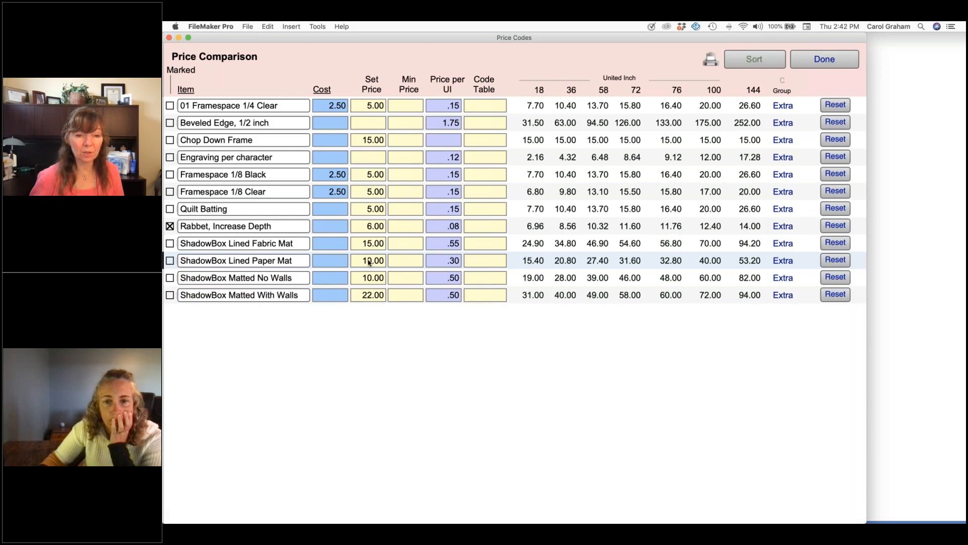
# Set the price per united inch of ShadowBox Matted With Walls to .55 in the price comparison, and close the comparison
pyautogui.click(447, 297)
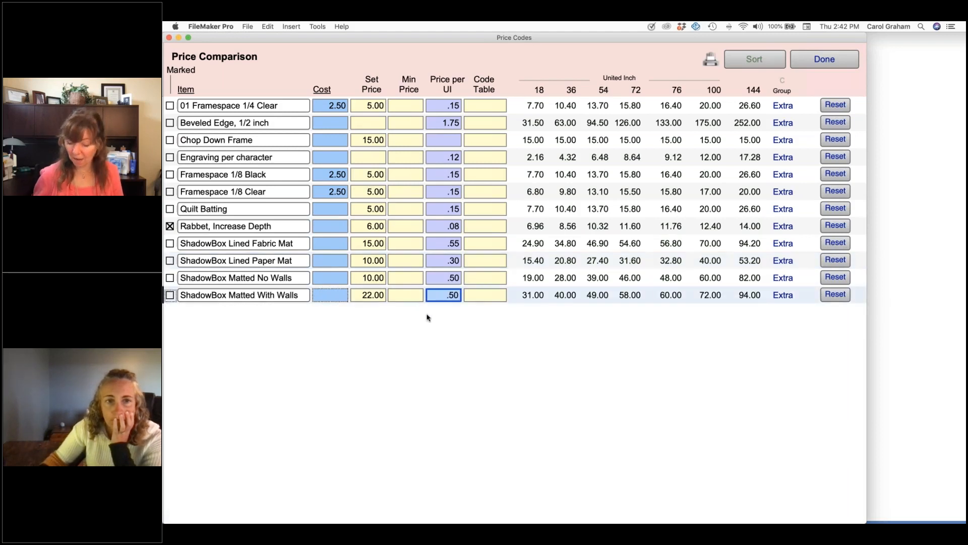
pyautogui.write('.55')
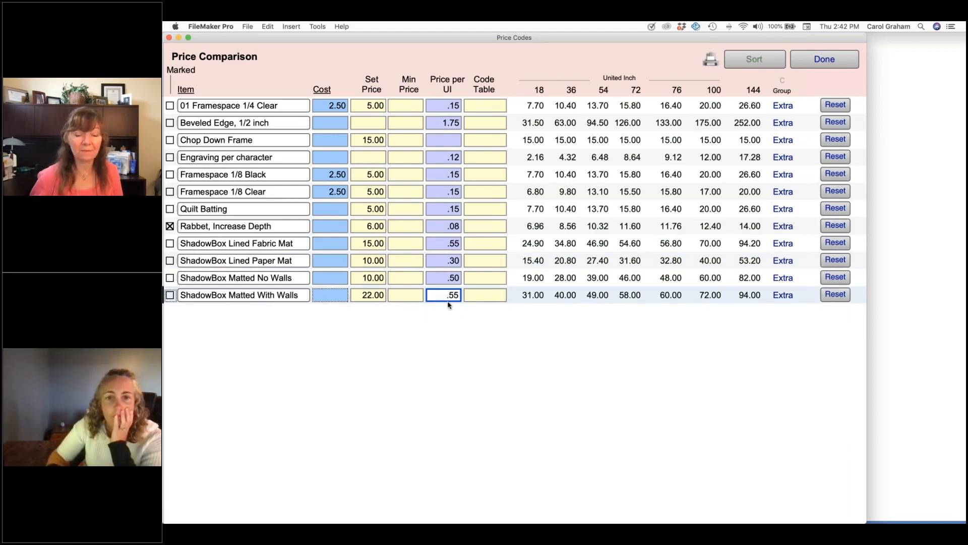
pyautogui.click(538, 313)
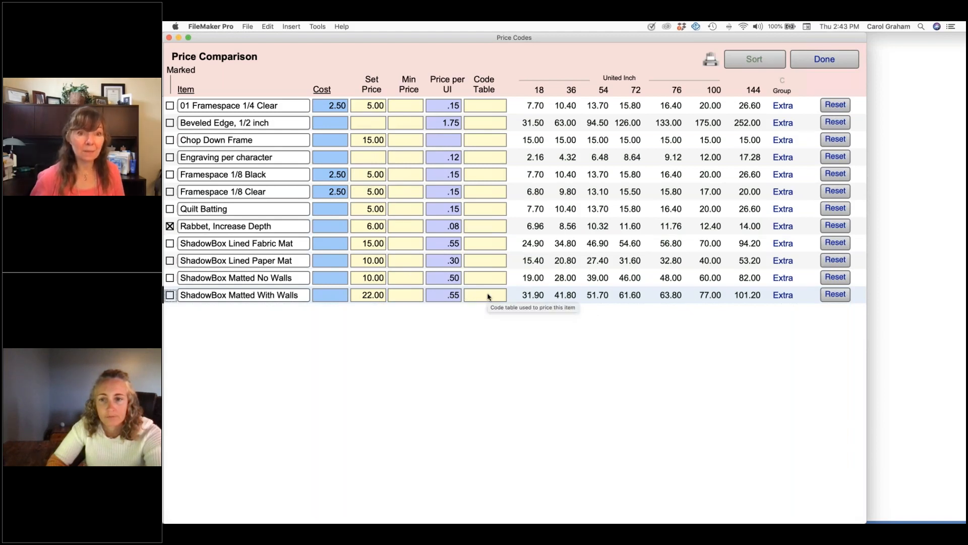
pyautogui.click(817, 58)
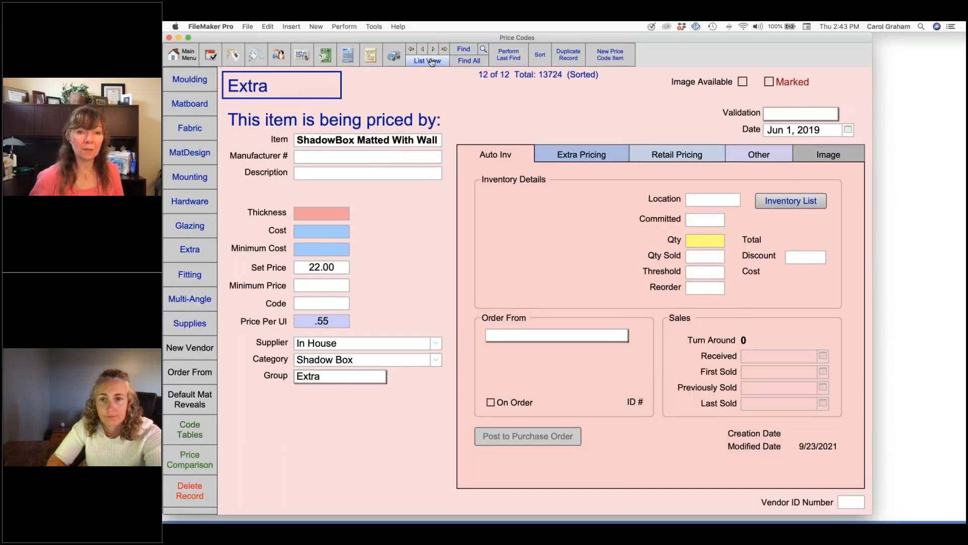
# List the Extra price codes, open ShadowBox Lined Paper Mat, and bring up the Extra price comparison again
pyautogui.click(428, 60)
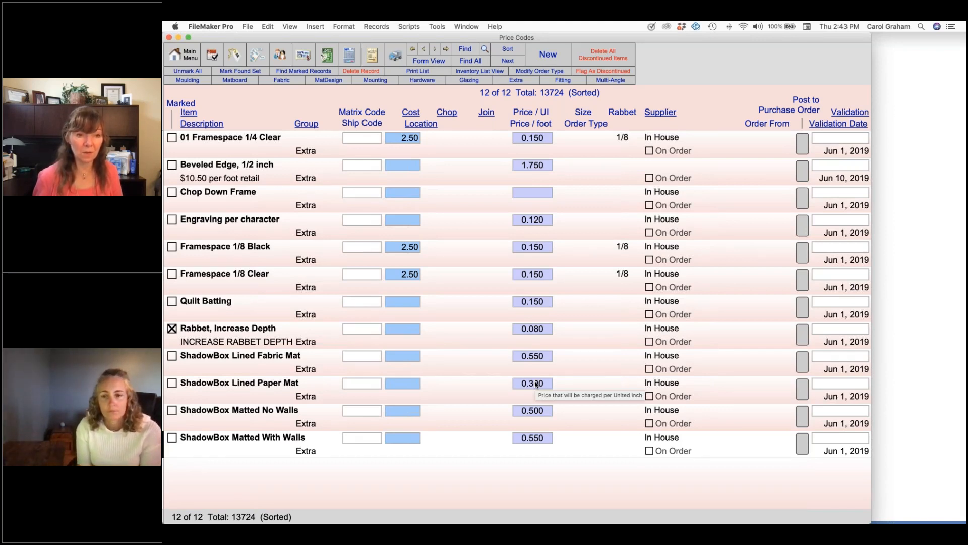
pyautogui.click(301, 384)
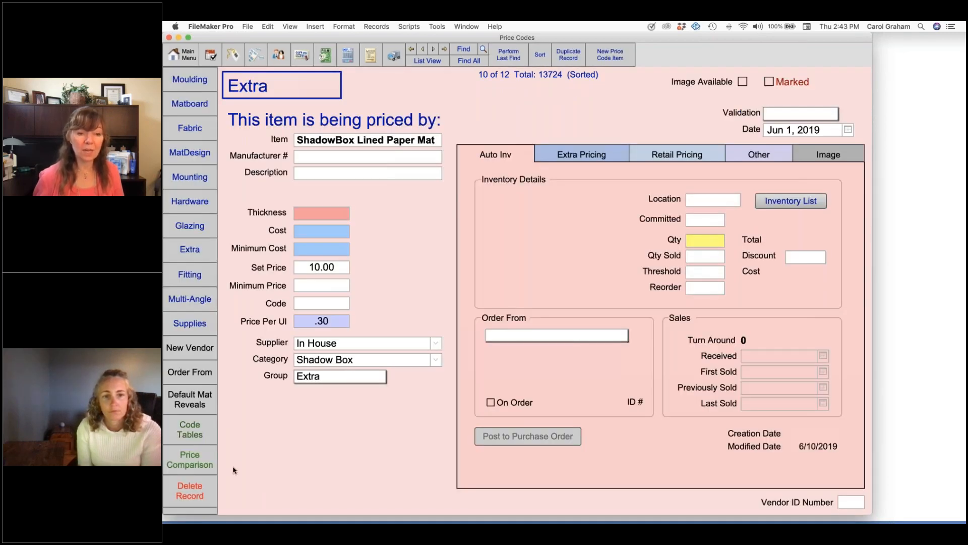
pyautogui.click(206, 465)
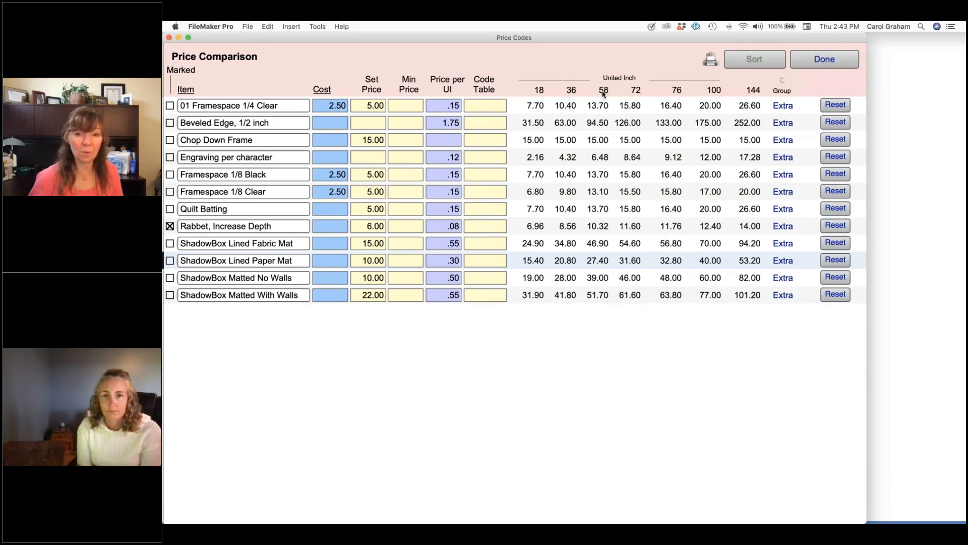
# Reset the sample prices of the Extra items in the comparison, from 01 Framespace 1/4 Clear through ShadowBox Matted With Walls
pyautogui.click(835, 104)
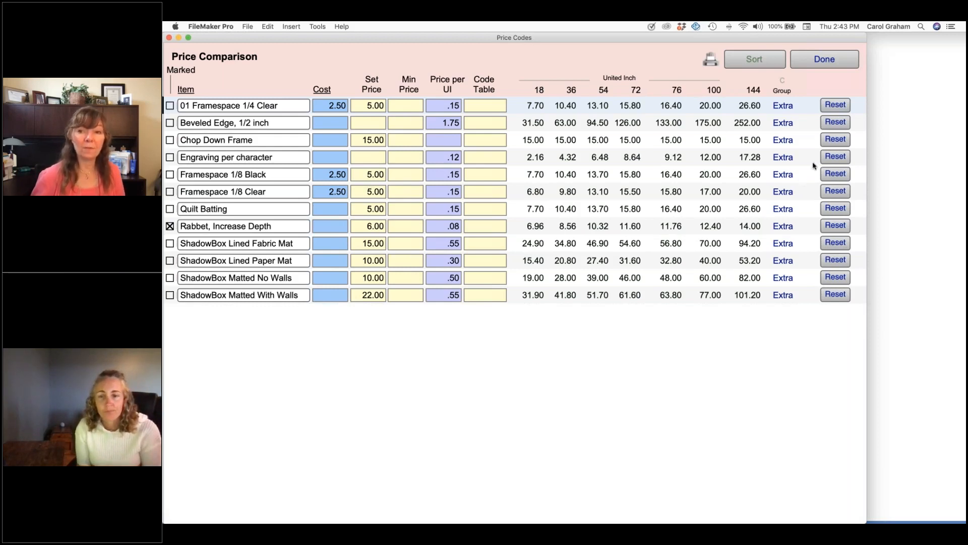
pyautogui.click(836, 140)
pyautogui.click(835, 157)
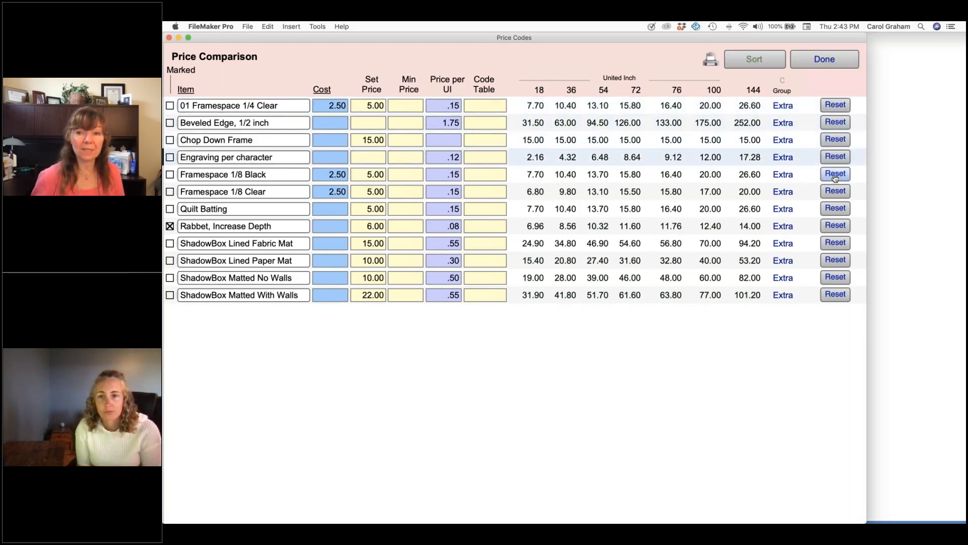
pyautogui.click(835, 174)
pyautogui.click(836, 191)
pyautogui.click(835, 208)
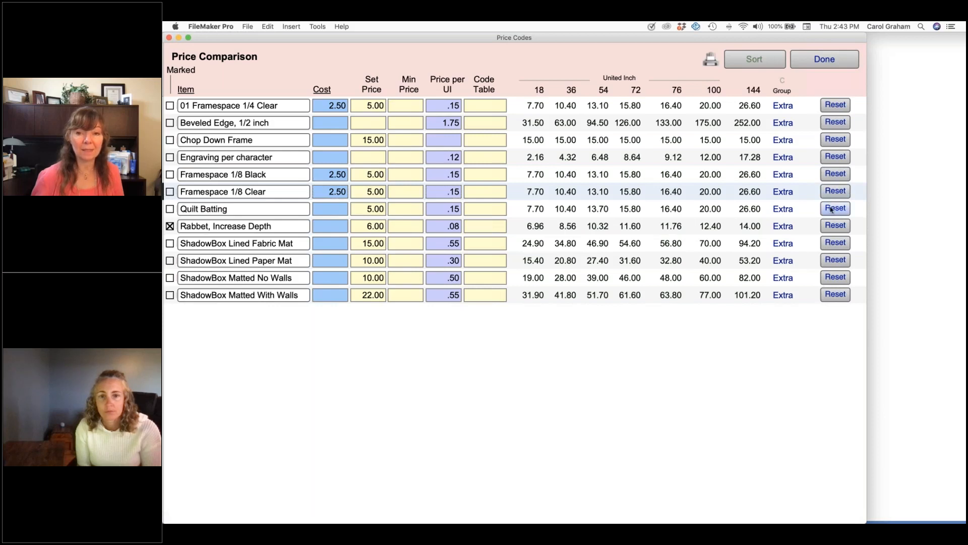
pyautogui.click(835, 225)
pyautogui.click(833, 244)
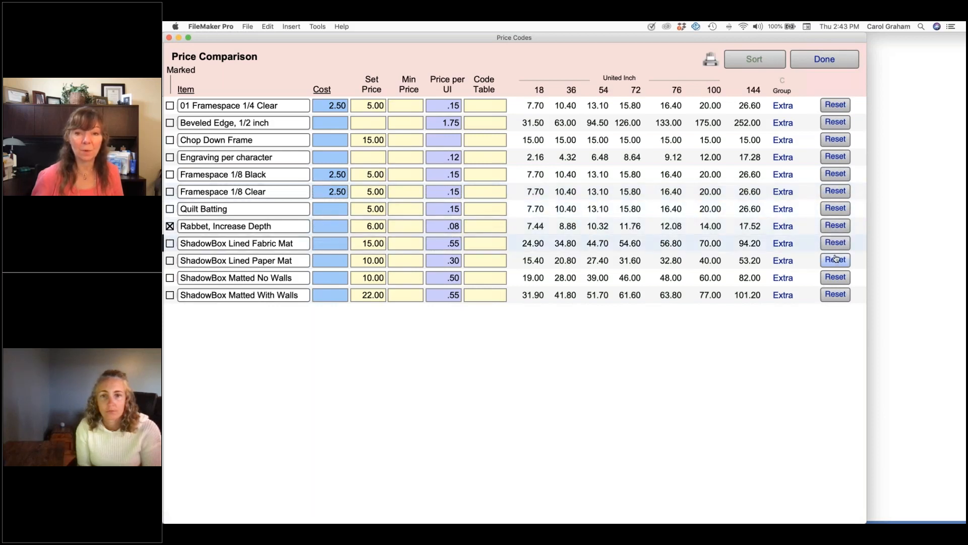
pyautogui.click(835, 261)
pyautogui.click(835, 277)
pyautogui.click(835, 295)
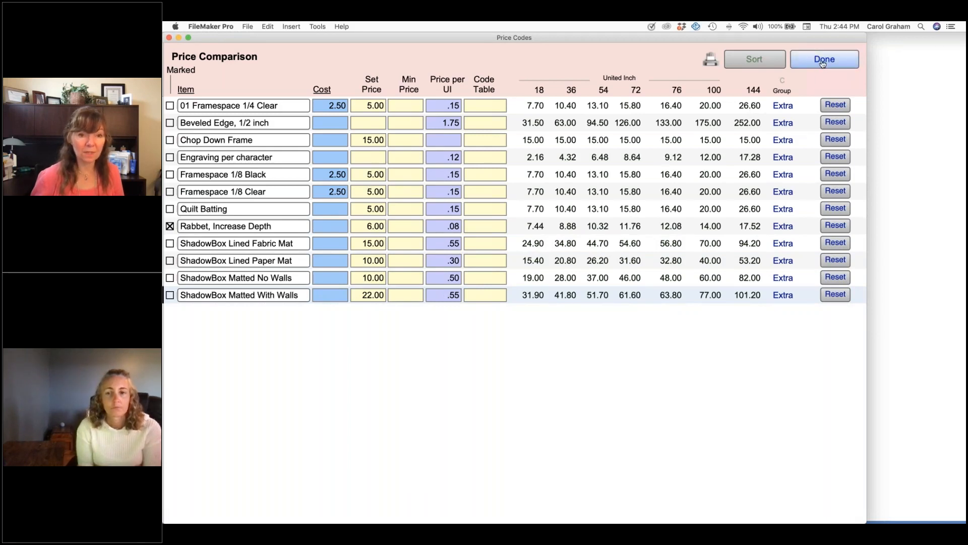
# Open ShadowBox Matted With Walls, set its validation date to Sep 23, 2021, and return to the Extra list
pyautogui.click(272, 297)
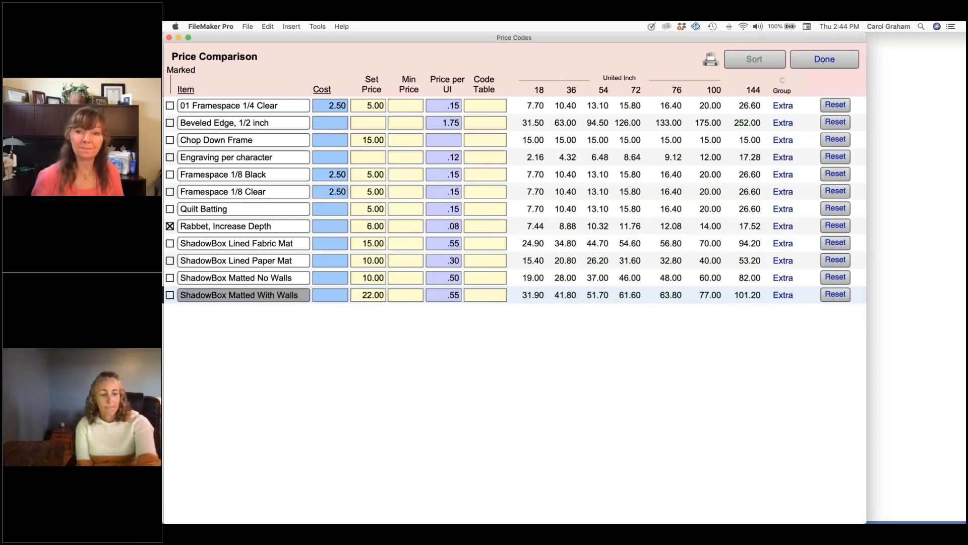
pyautogui.click(848, 130)
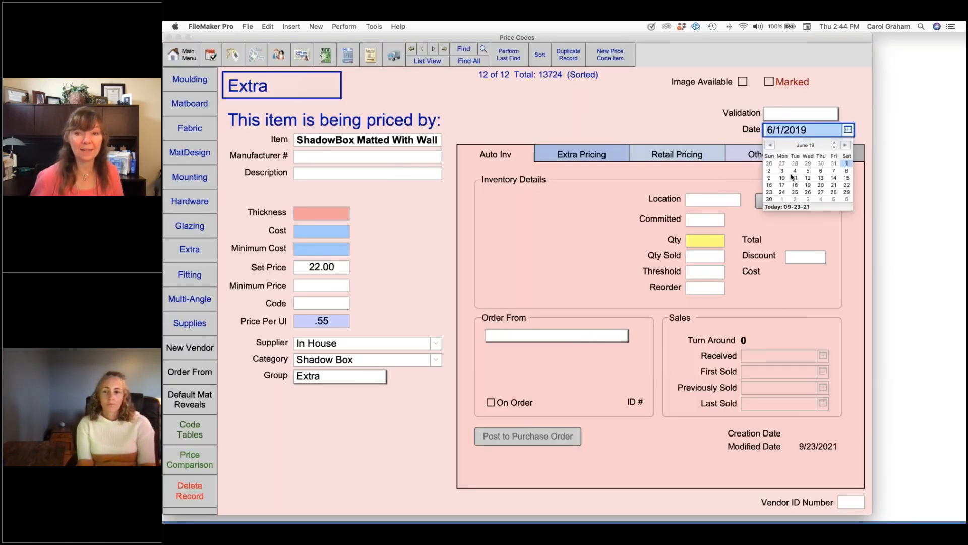
pyautogui.click(799, 207)
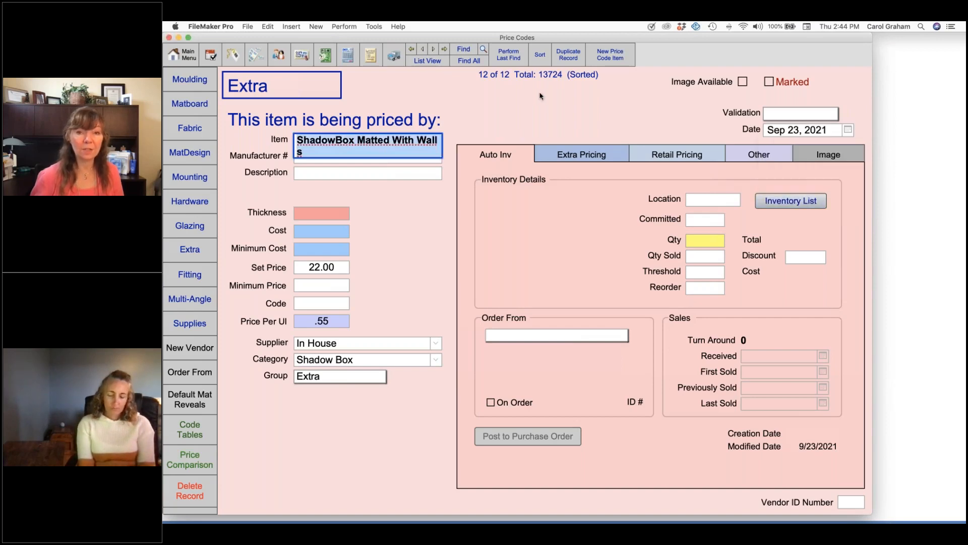
pyautogui.click(435, 62)
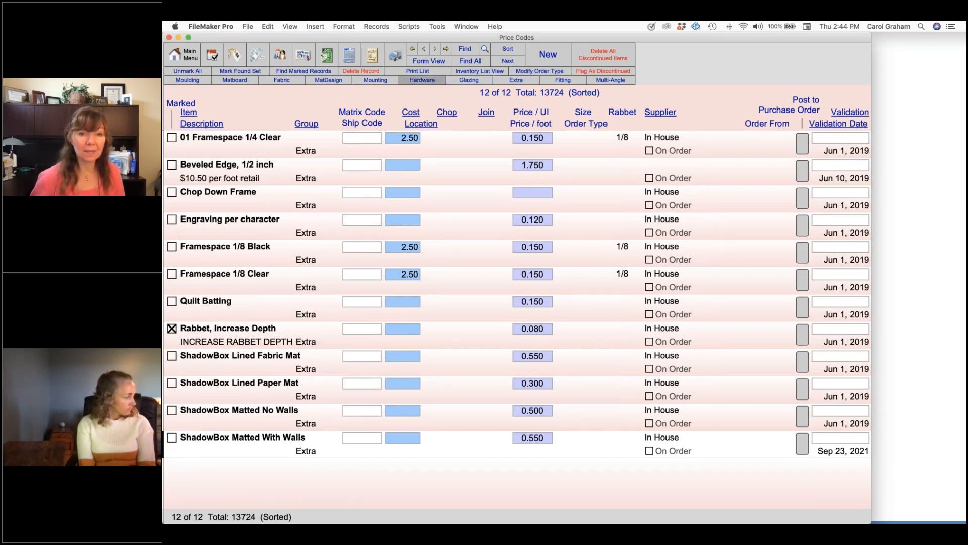
# List the Hardware price codes, and open the work order default settings from the main menu
pyautogui.click(422, 80)
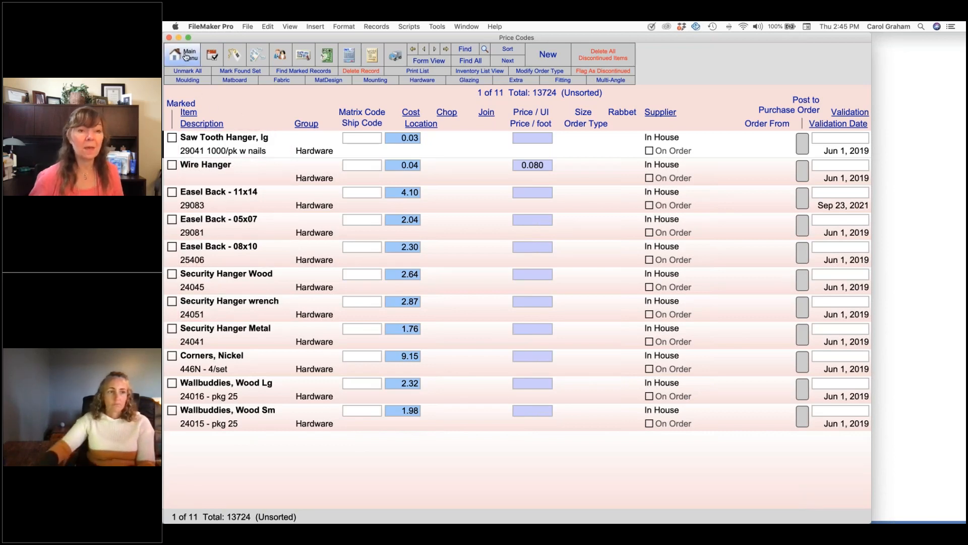
pyautogui.click(187, 57)
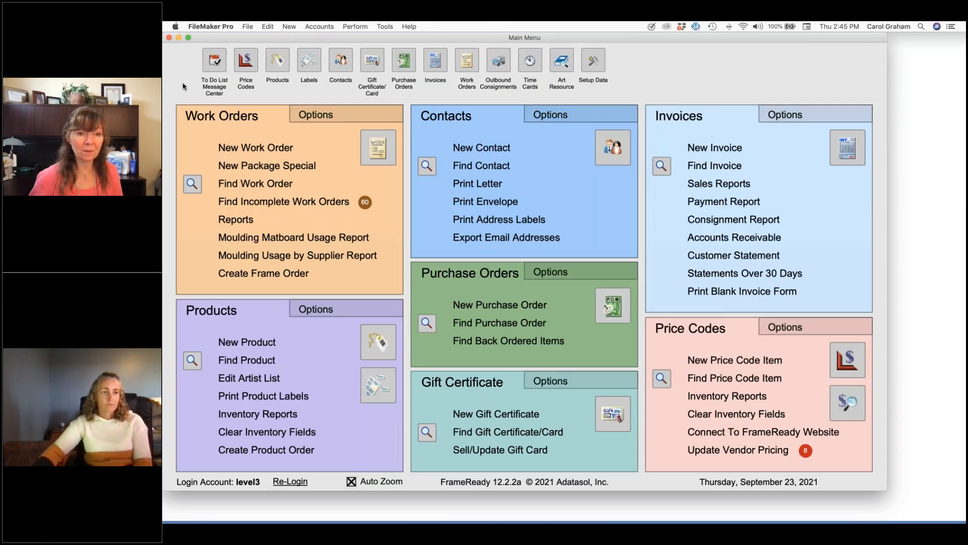
pyautogui.click(346, 117)
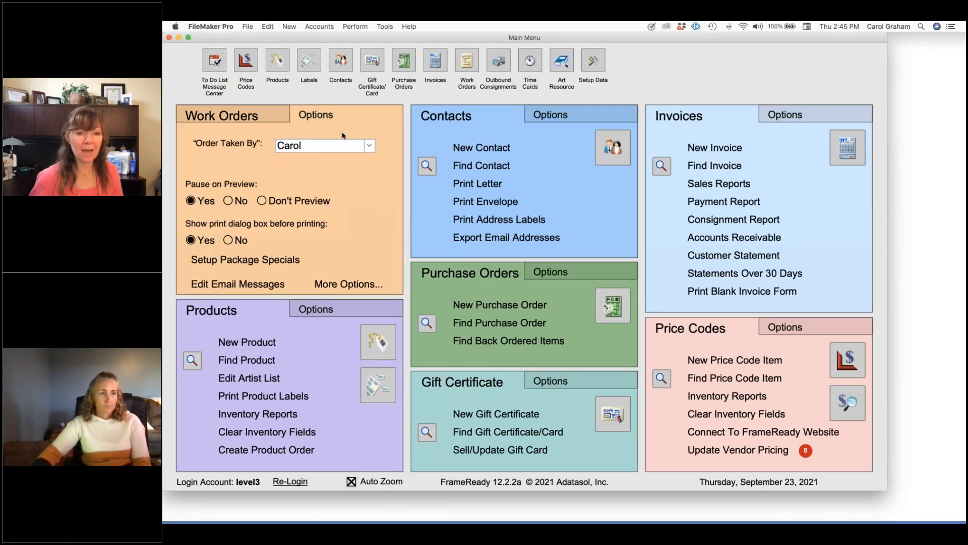
pyautogui.click(349, 285)
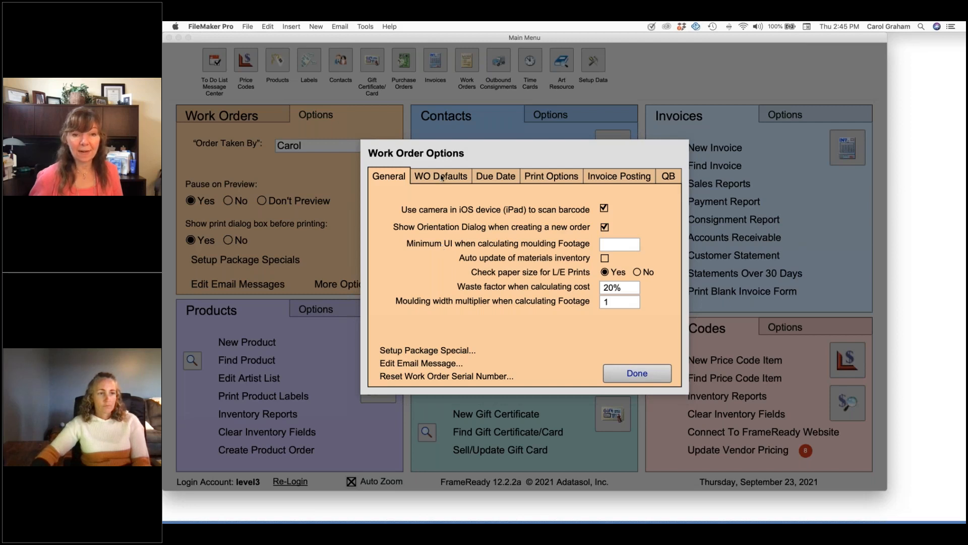
pyautogui.click(442, 177)
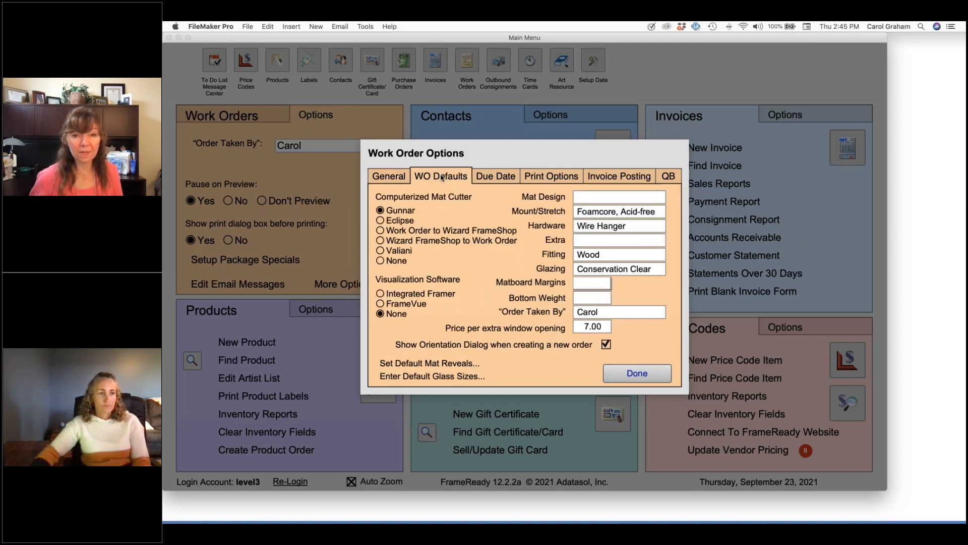
# Set the default Mount/Stretch item for work orders to Foamcore, Regular
pyautogui.click(645, 227)
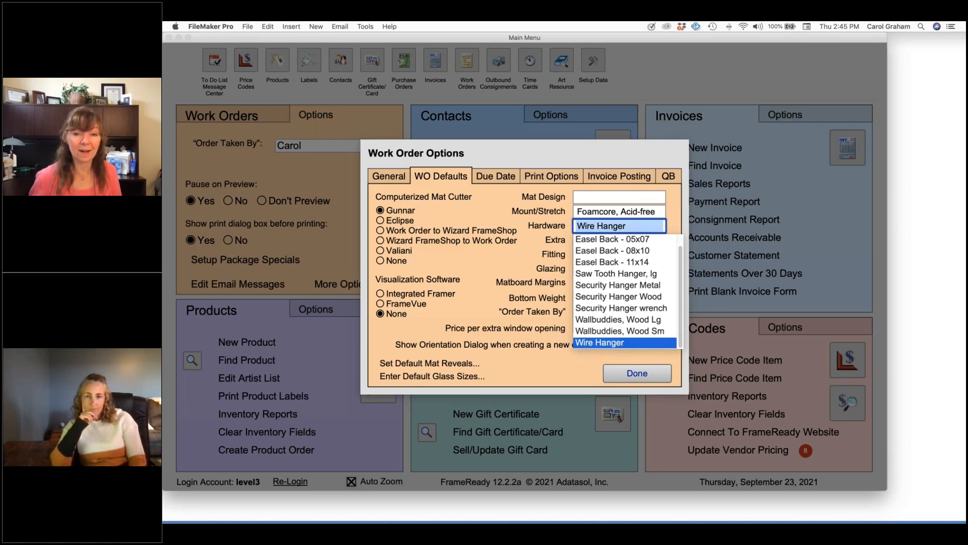
pyautogui.click(639, 212)
pyautogui.click(639, 212)
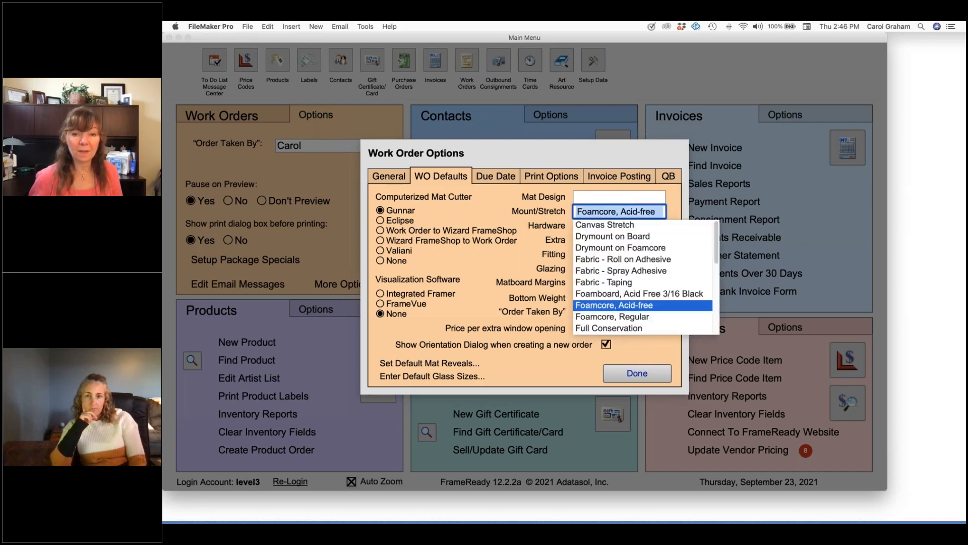
pyautogui.click(633, 318)
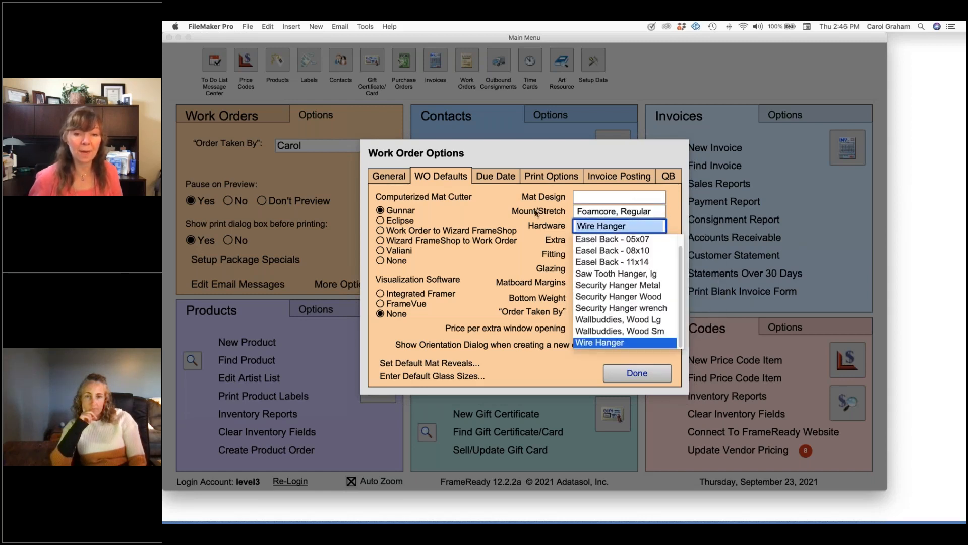
pyautogui.click(502, 216)
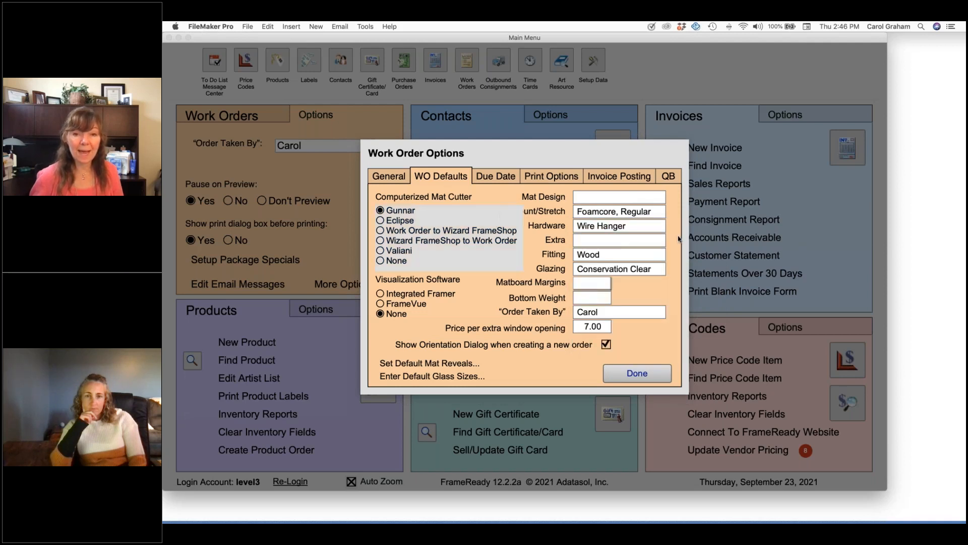
pyautogui.click(668, 222)
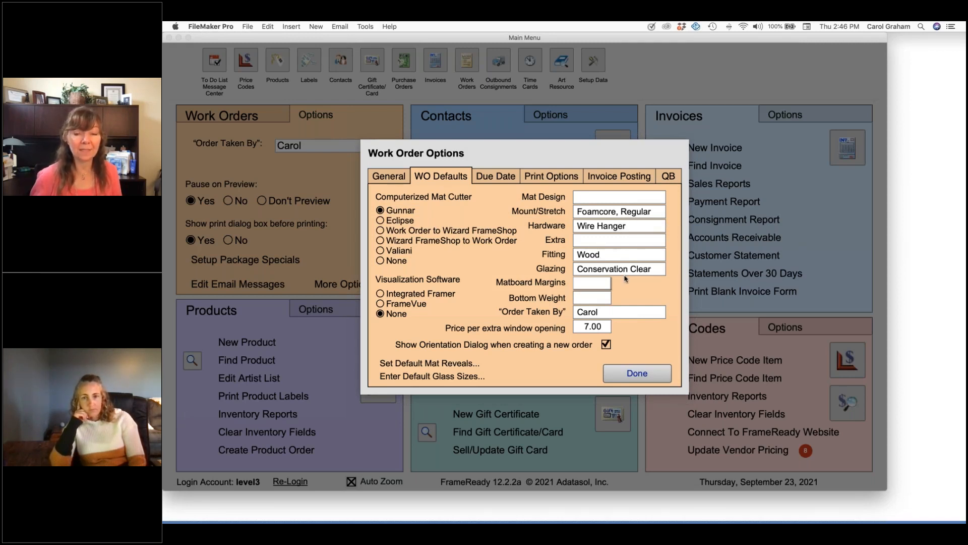
# Set the default Mount/Stretch item for work orders to Foamcore, Acid-free
pyautogui.click(647, 213)
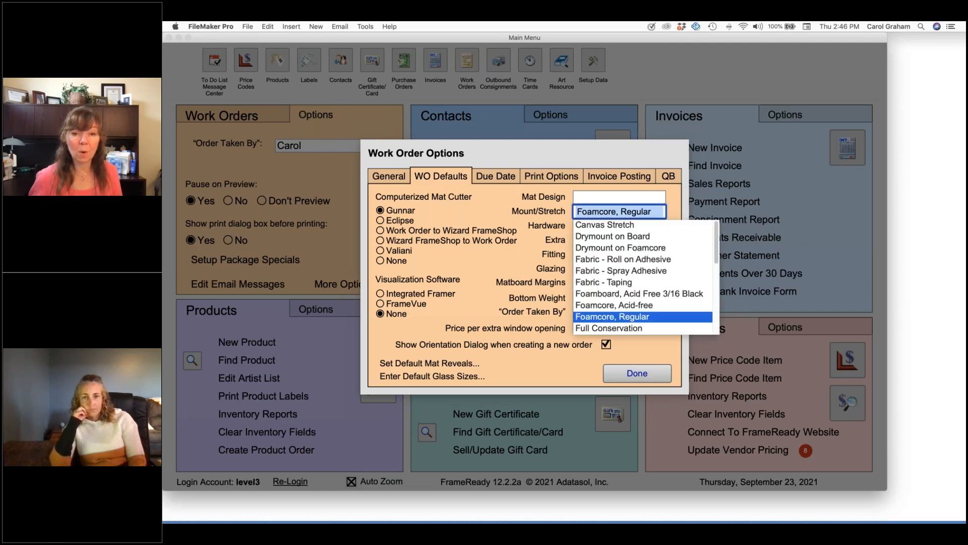
pyautogui.click(646, 305)
pyautogui.press('Tab')
pyautogui.click(672, 213)
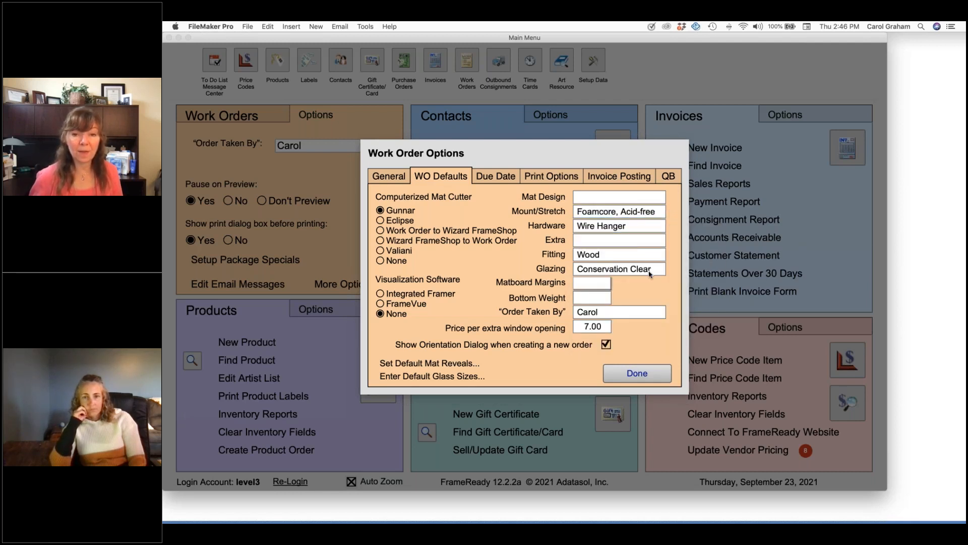
# Set the default Glazing for work orders to Museum Glass, and close the work order options
pyautogui.click(650, 272)
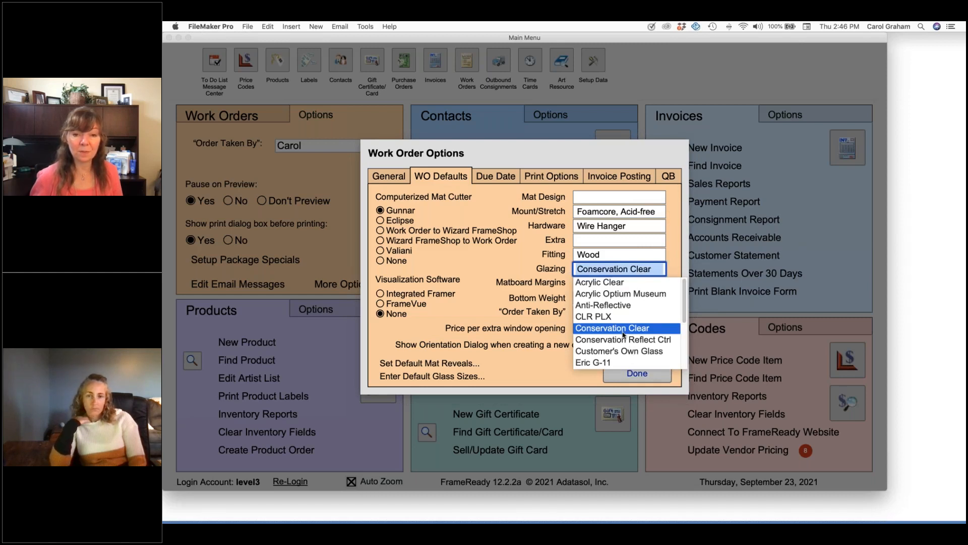
pyautogui.scroll(-5, 623, 334)
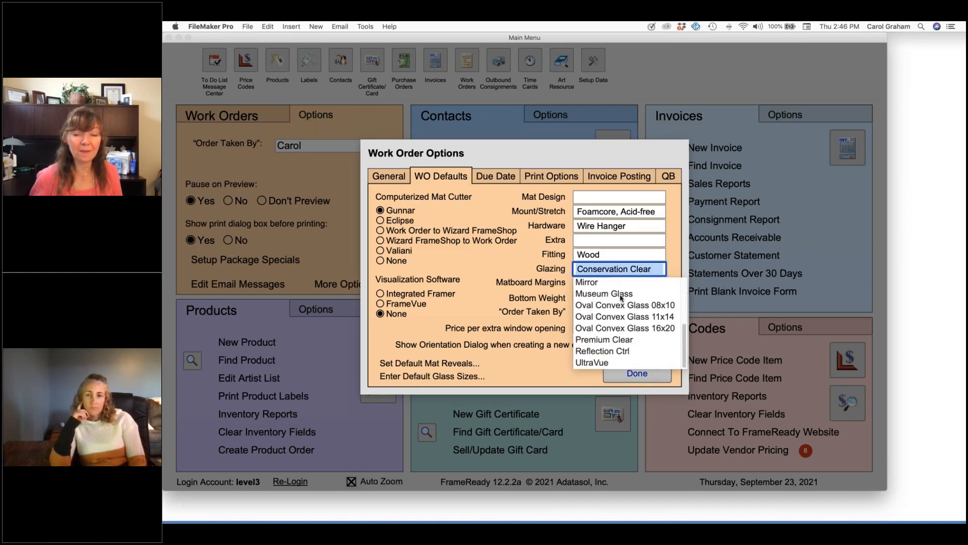
pyautogui.click(621, 295)
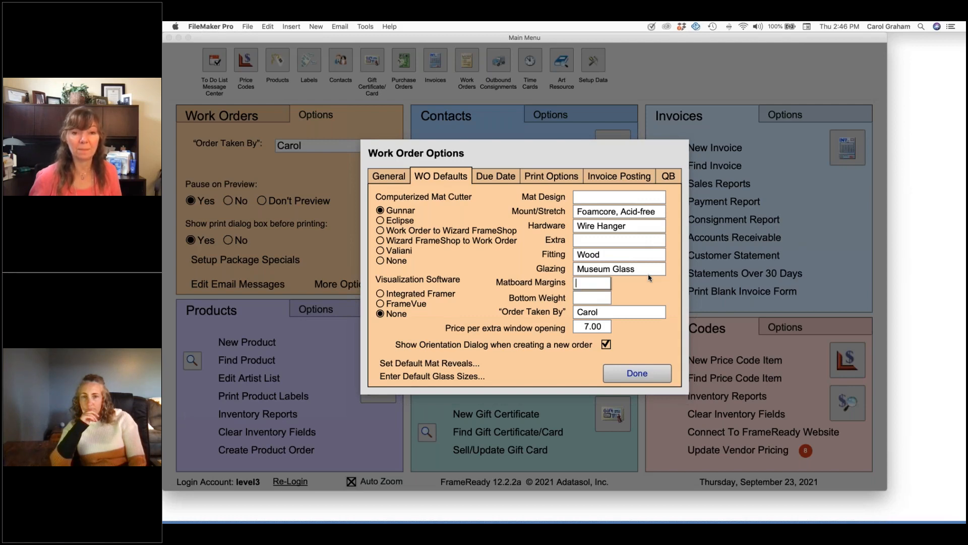
pyautogui.click(654, 376)
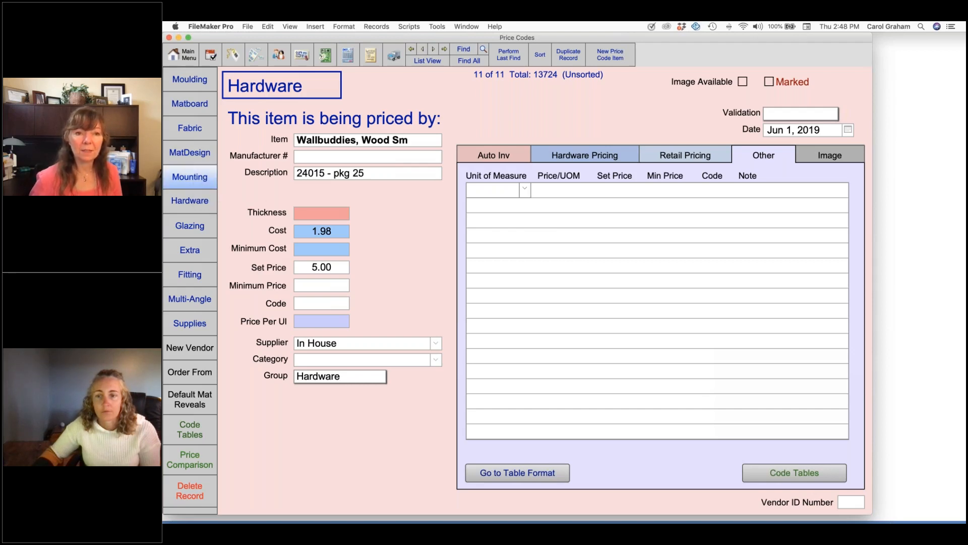
# Open the Mounting price codes, and examine the markups and set prices in their price comparison
pyautogui.click(190, 177)
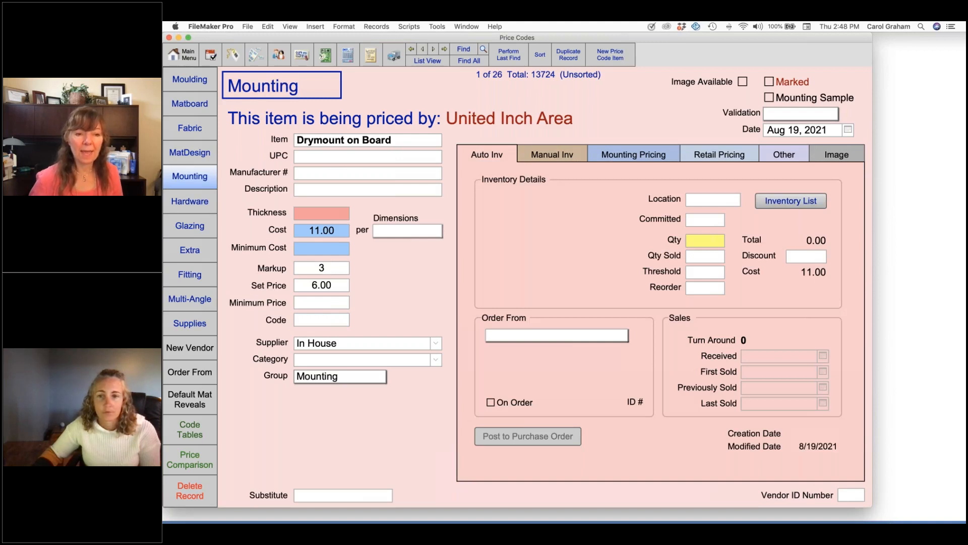
pyautogui.click(198, 462)
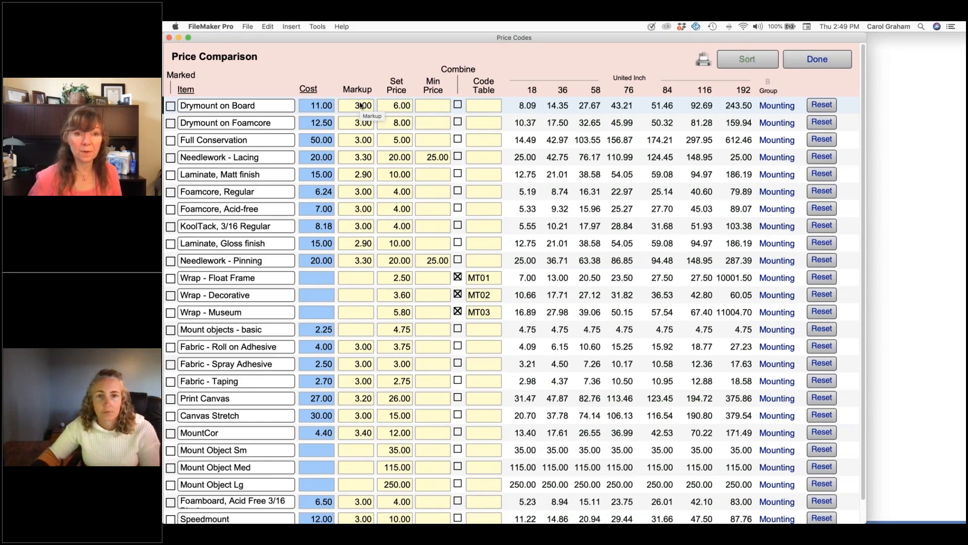
pyautogui.click(785, 67)
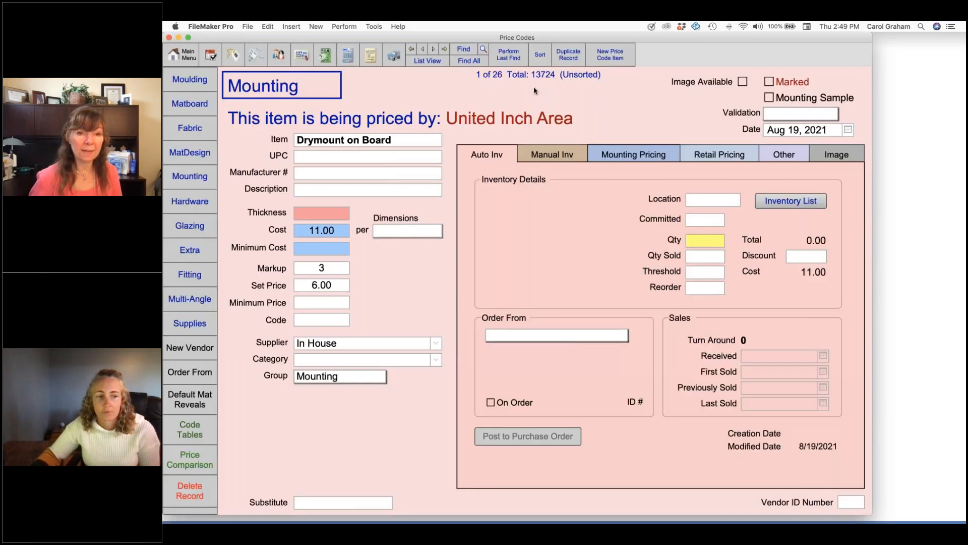
# Try to find price codes with the item name "prt"
pyautogui.click(464, 50)
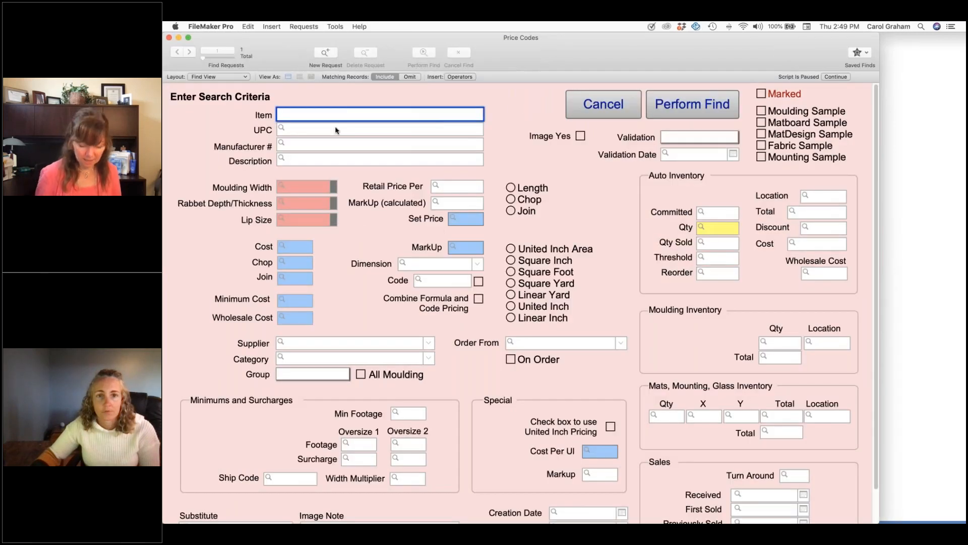
pyautogui.write('prt')
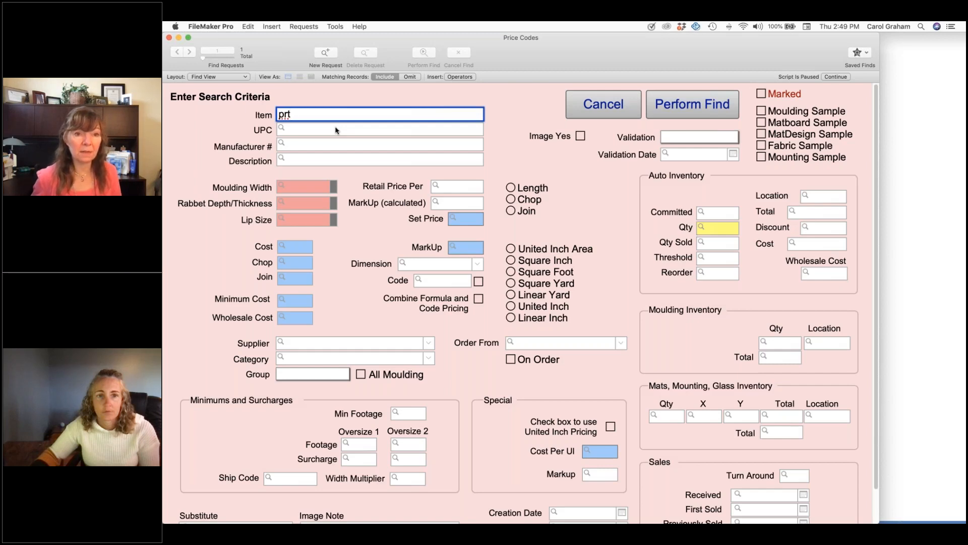
pyautogui.press('Return')
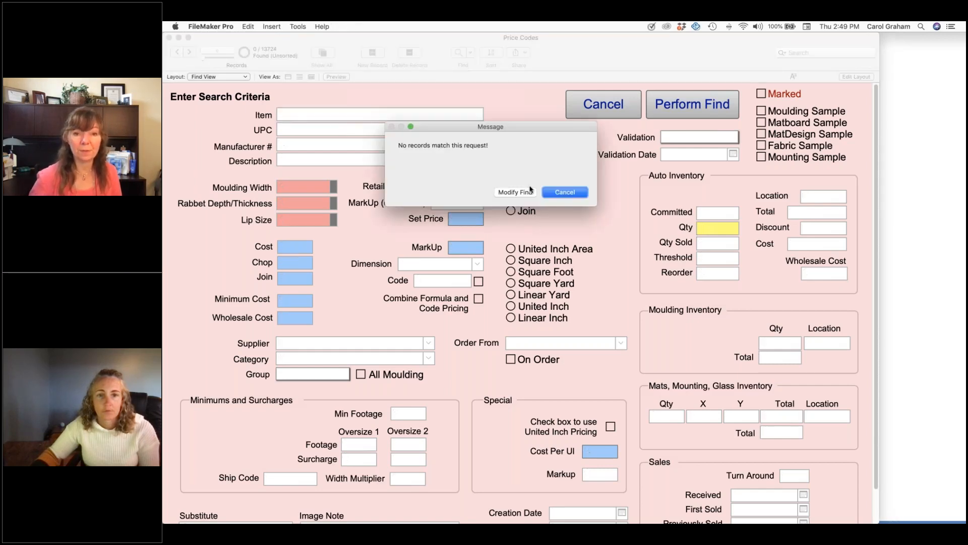
pyautogui.click(574, 192)
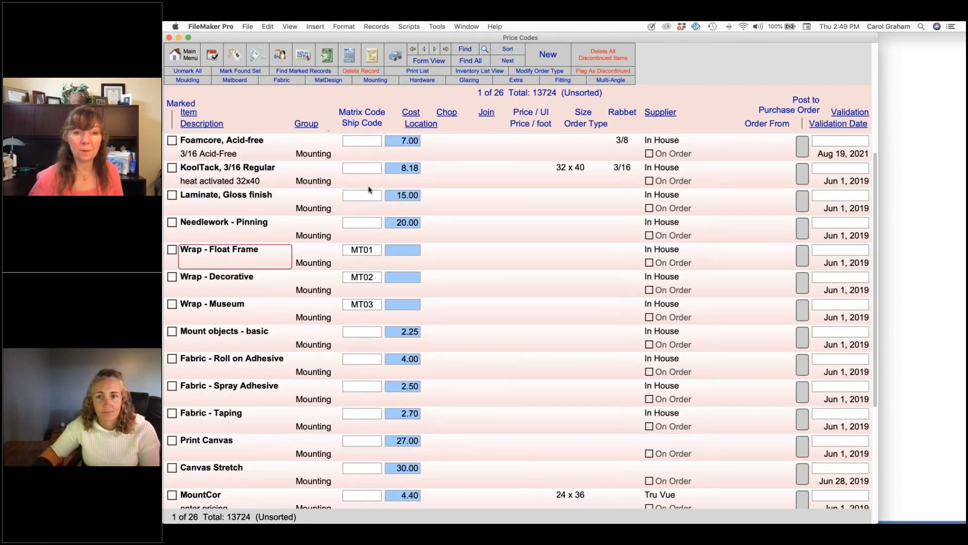
# Find the price codes with the item name "wrap" and open the Wrap - Museum record
pyautogui.click(465, 49)
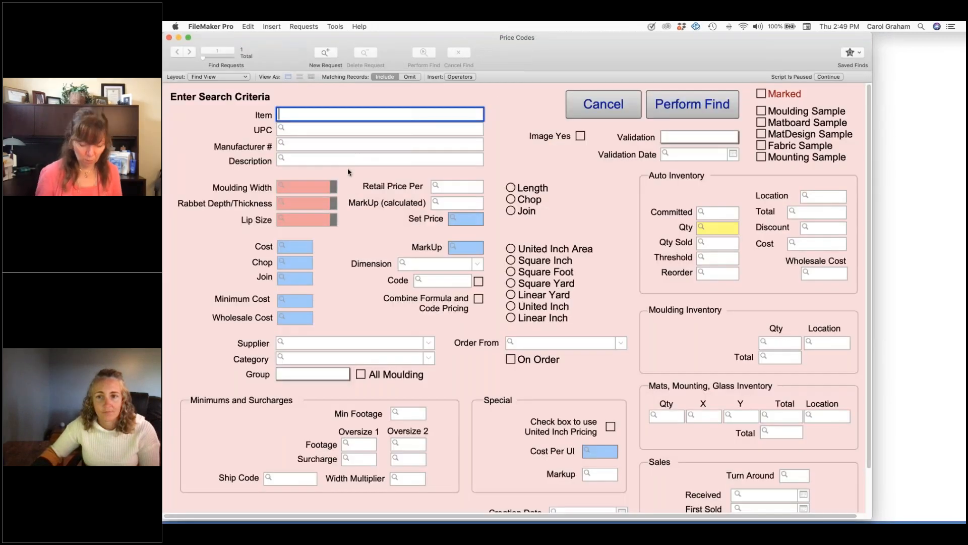
pyautogui.write('wrap')
pyautogui.press('Return')
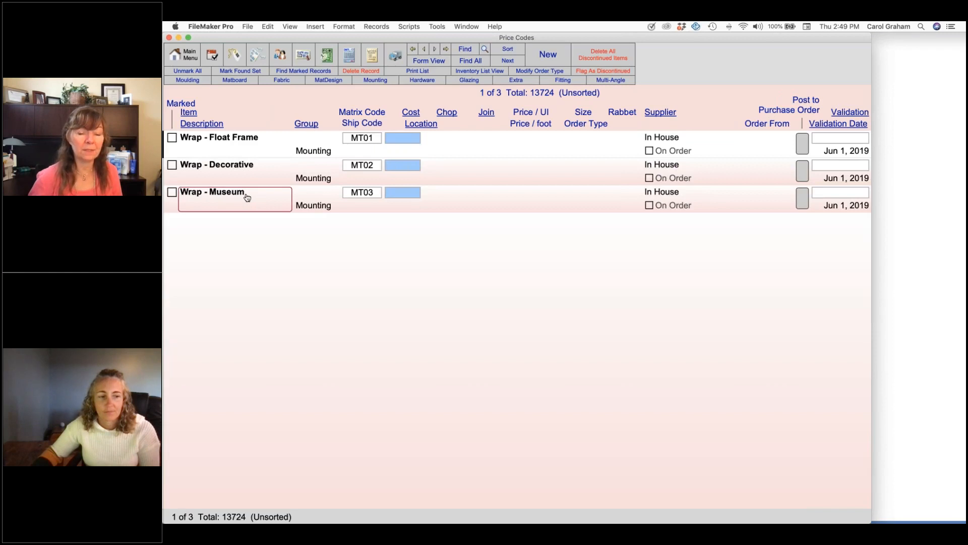
pyautogui.click(247, 200)
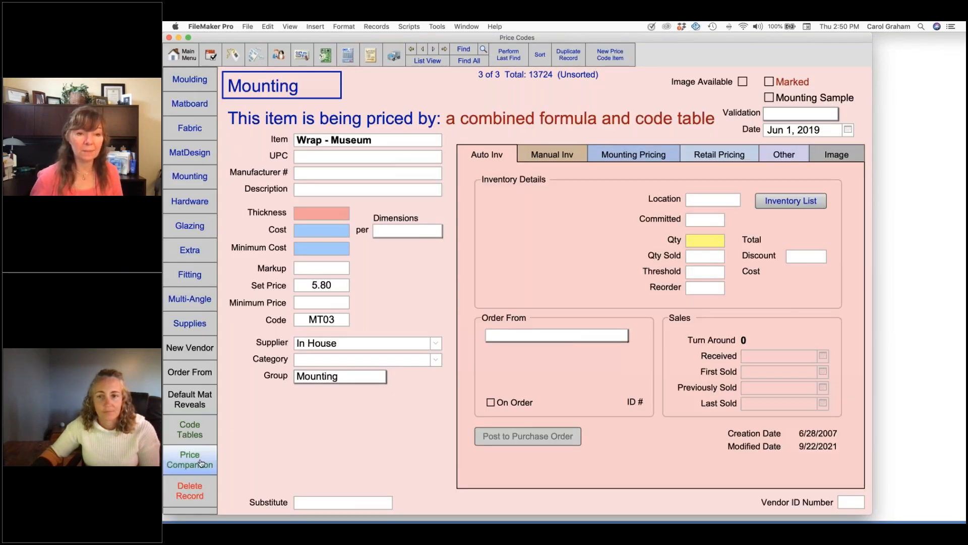
# Examine the set prices and code tables of the wrap items in their price comparison, and hide the price code window
pyautogui.click(201, 463)
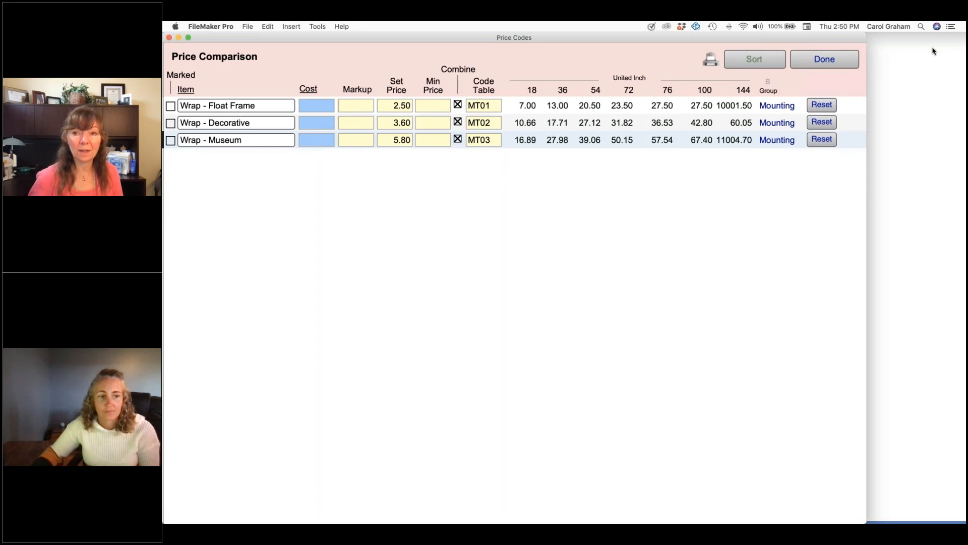
pyautogui.click(820, 59)
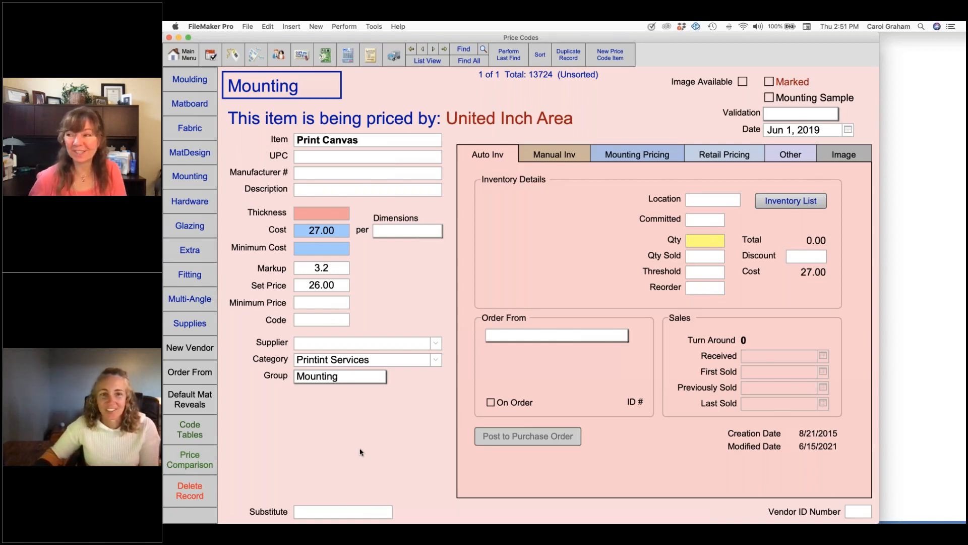
pyautogui.press('super+h')
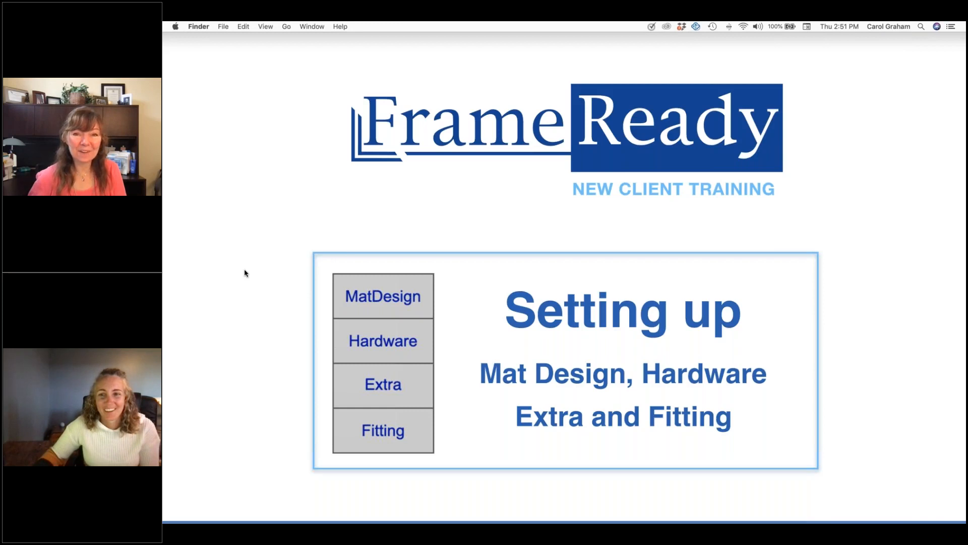